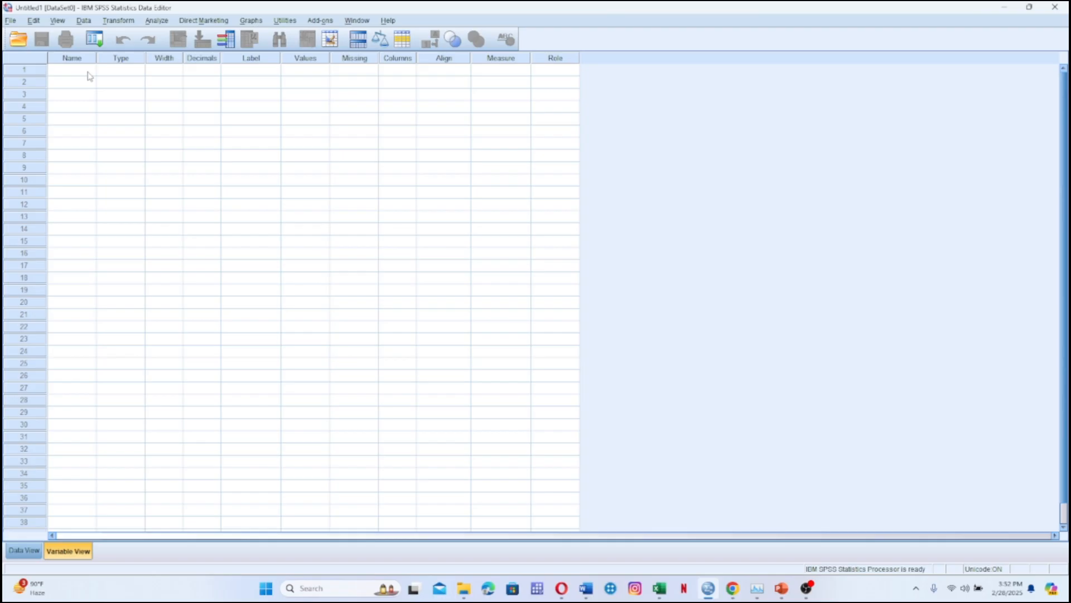
# In Variable View, define the first two variables, named Age and Sex
pyautogui.click(23, 551)
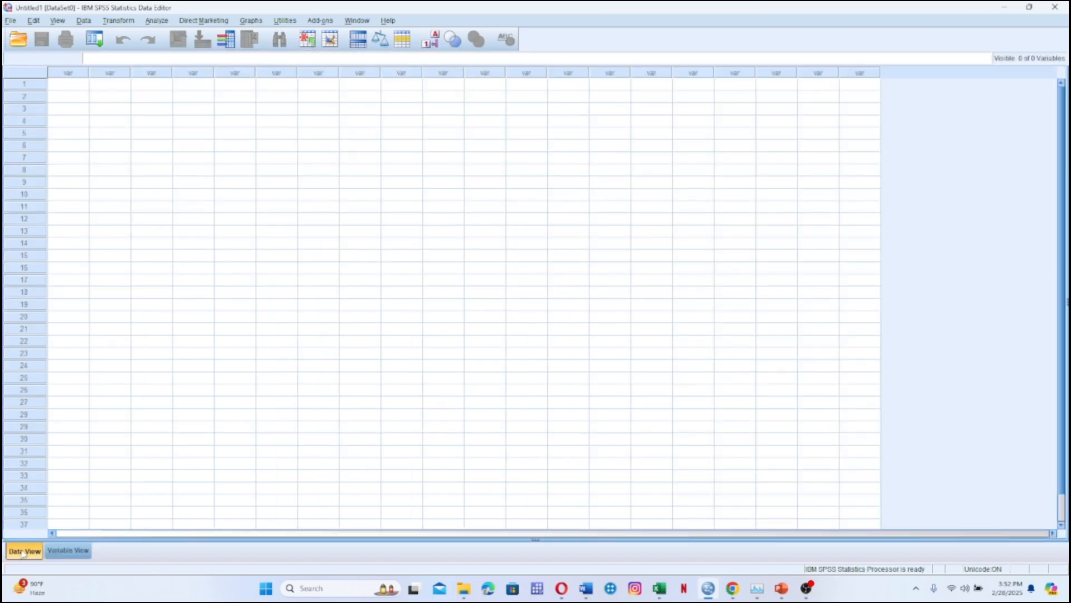
pyautogui.click(60, 551)
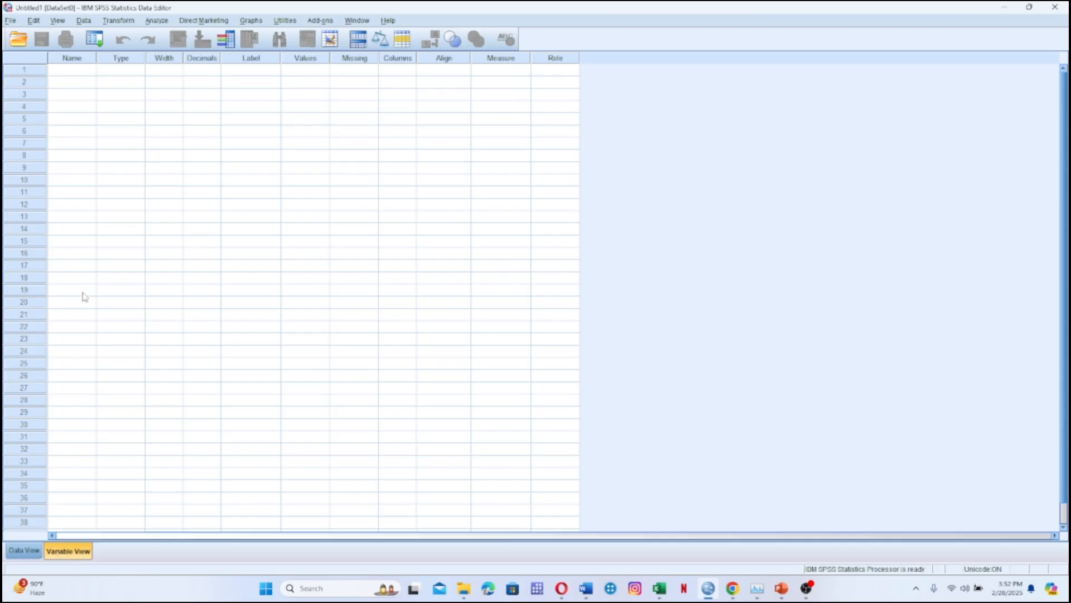
pyautogui.click(67, 71)
pyautogui.write('Age')
pyautogui.click(66, 83)
pyautogui.write('Sex')
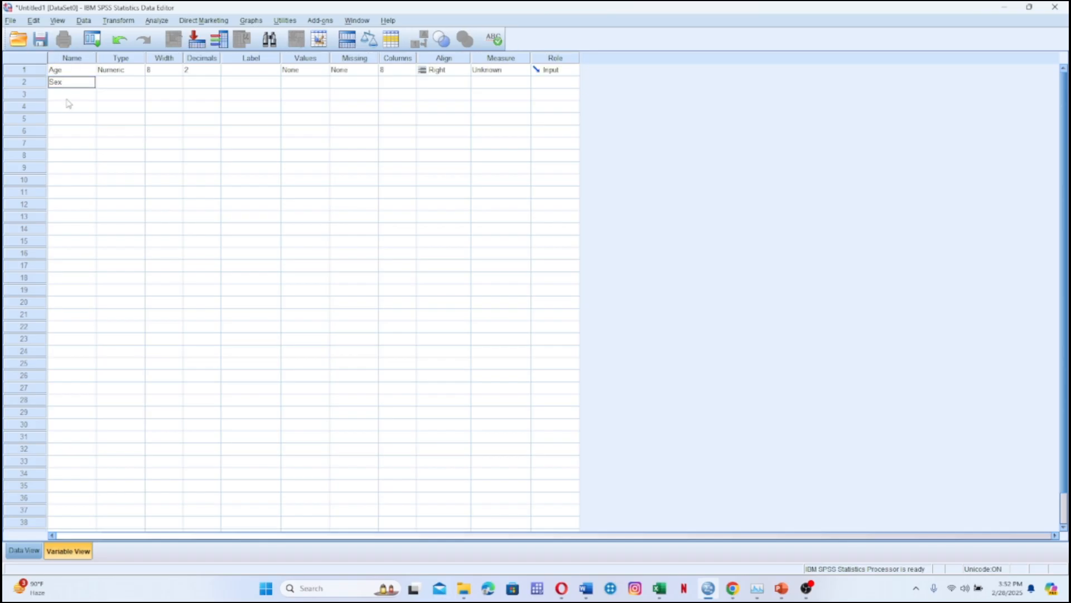
# Define two more variables named Educational_level and Tenure in rows 3 and 4
pyautogui.click(67, 98)
pyautogui.click(66, 98)
pyautogui.write('Edu')
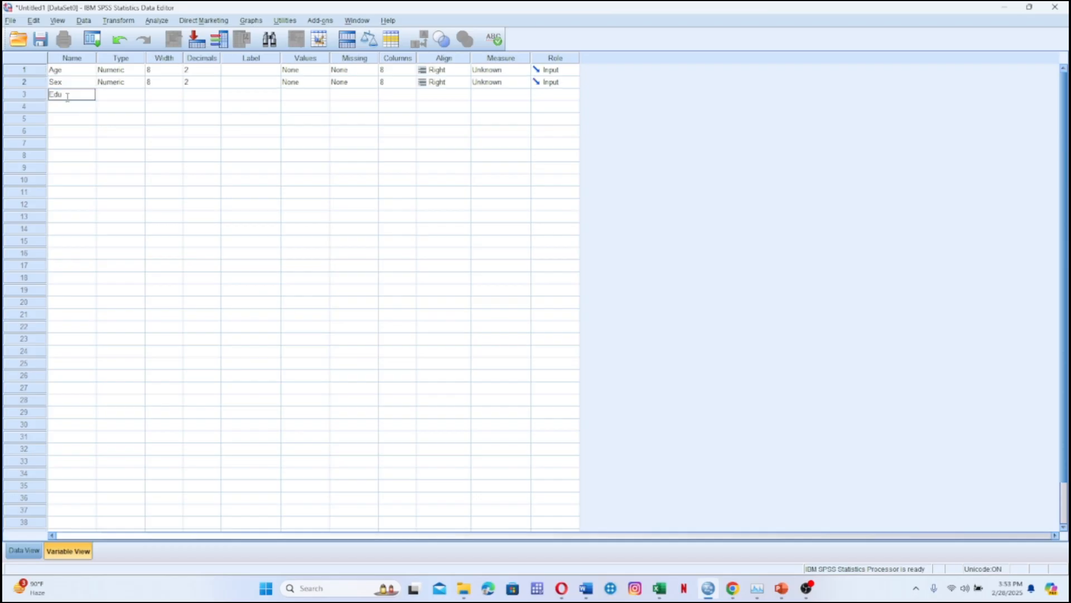
pyautogui.write('cational_level')
pyautogui.press('Return')
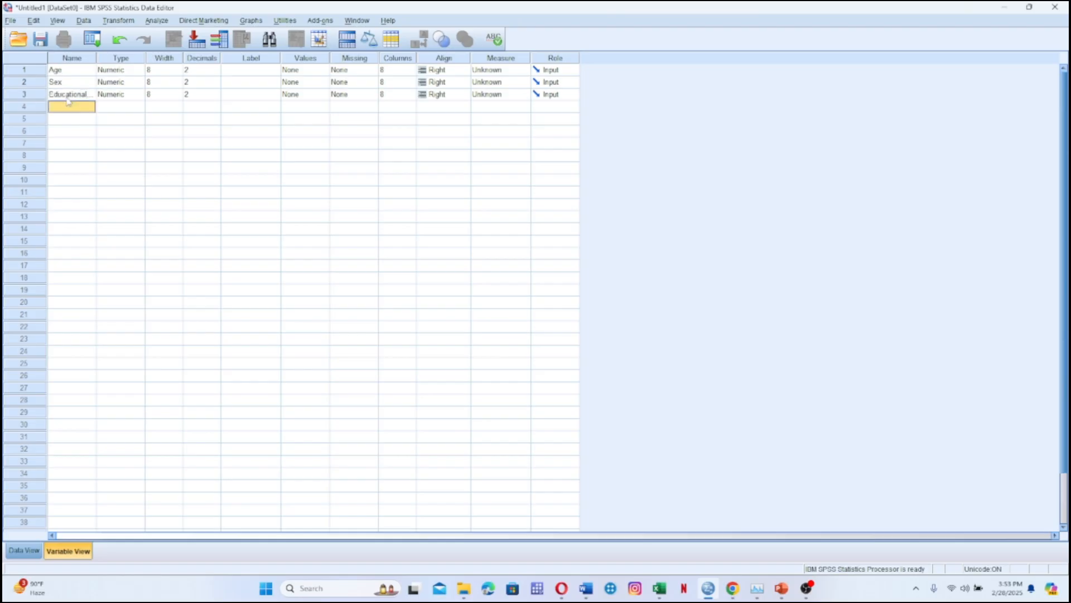
pyautogui.press('capslock')
pyautogui.write('Tenure')
pyautogui.press('Return')
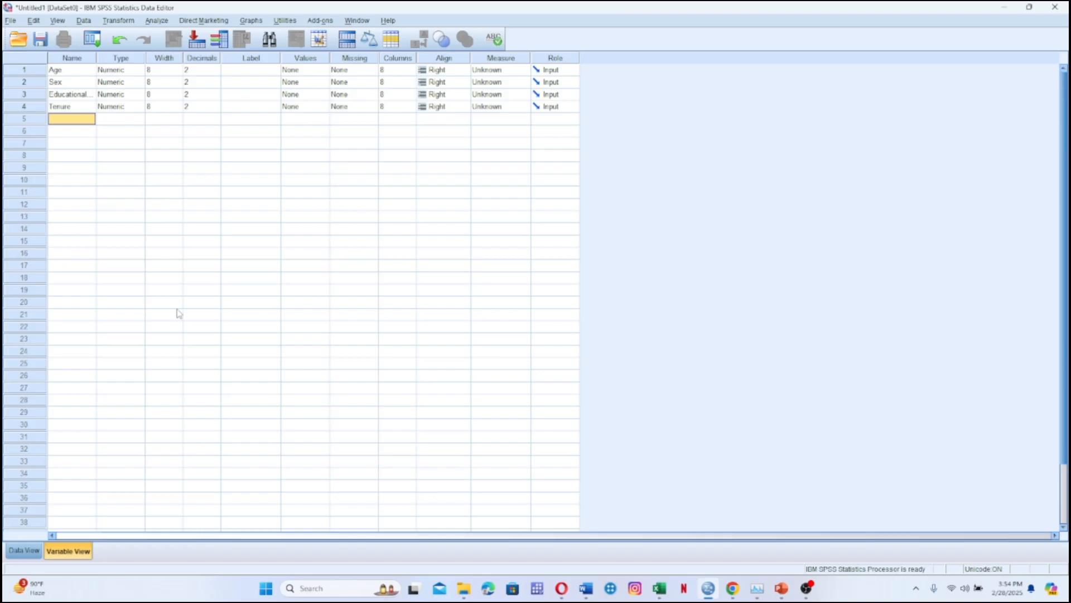
# Review the Type setting of all four variables and the Decimals setting of Age
pyautogui.click(123, 72)
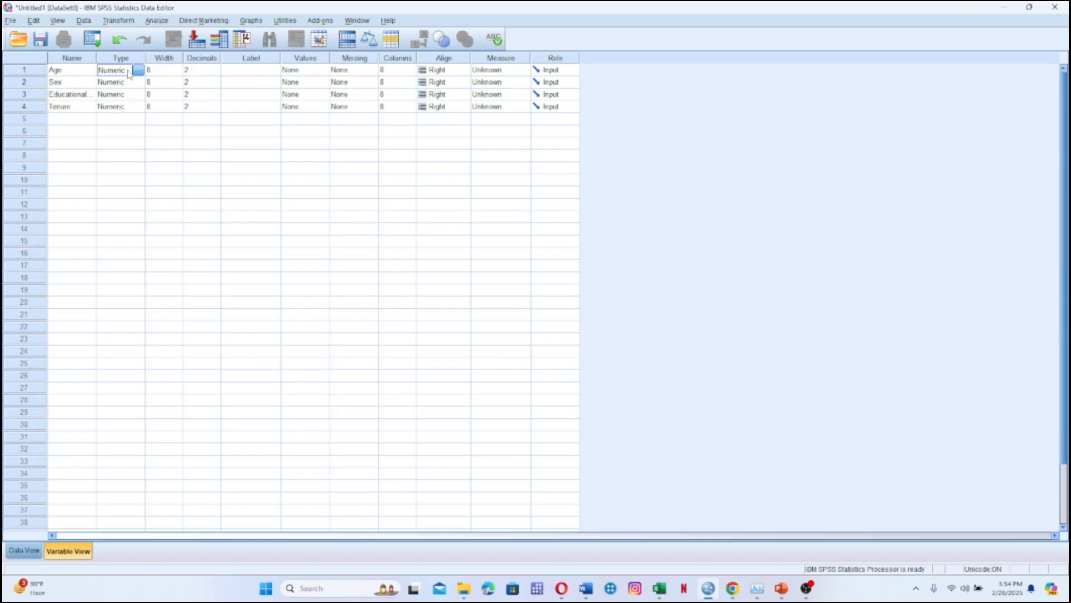
pyautogui.click(131, 86)
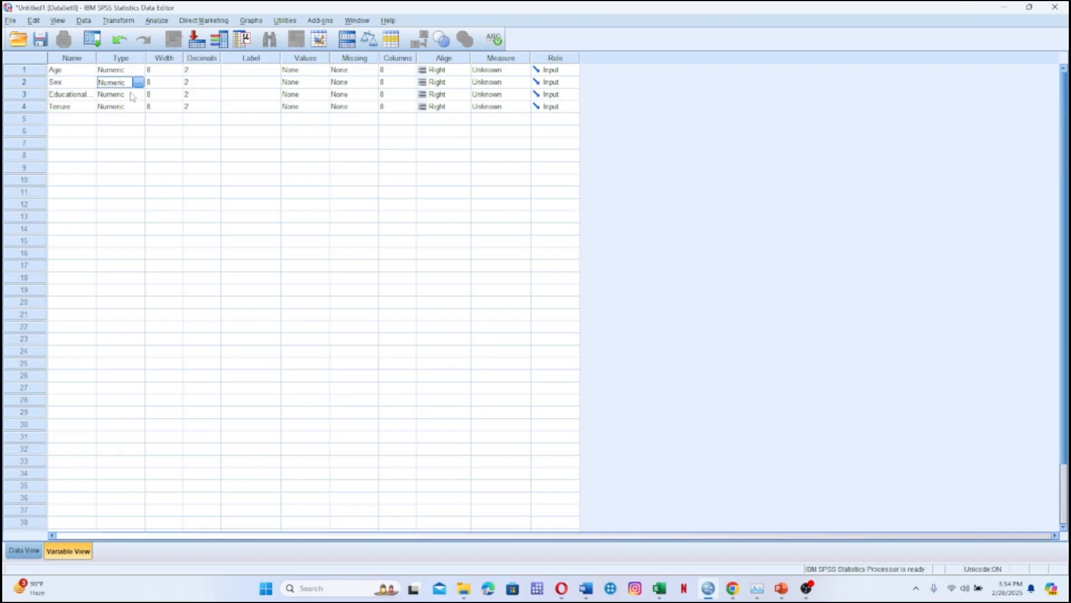
pyautogui.click(133, 97)
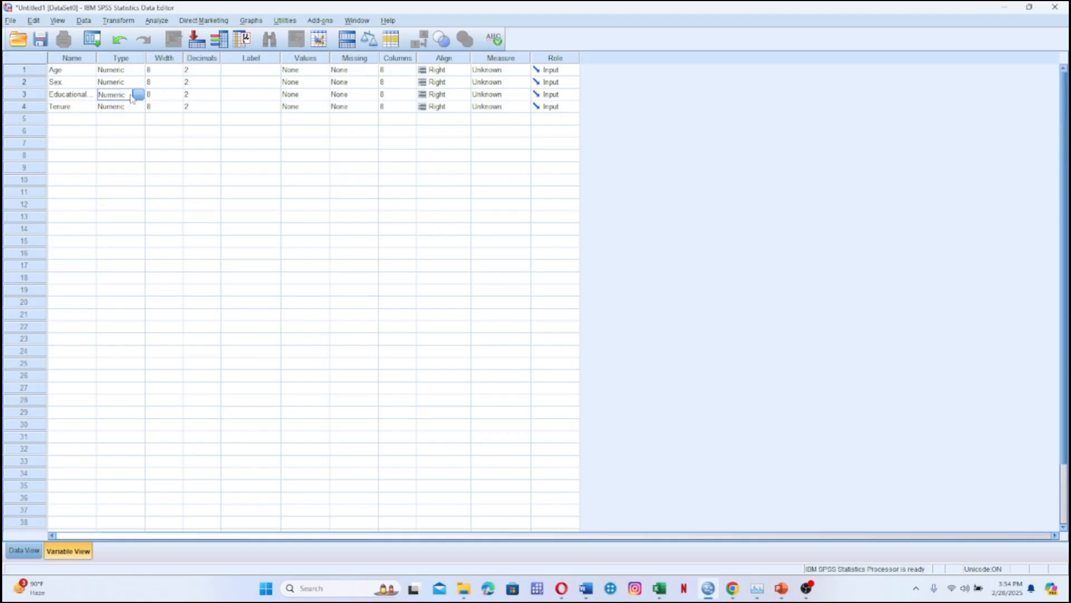
pyautogui.click(127, 109)
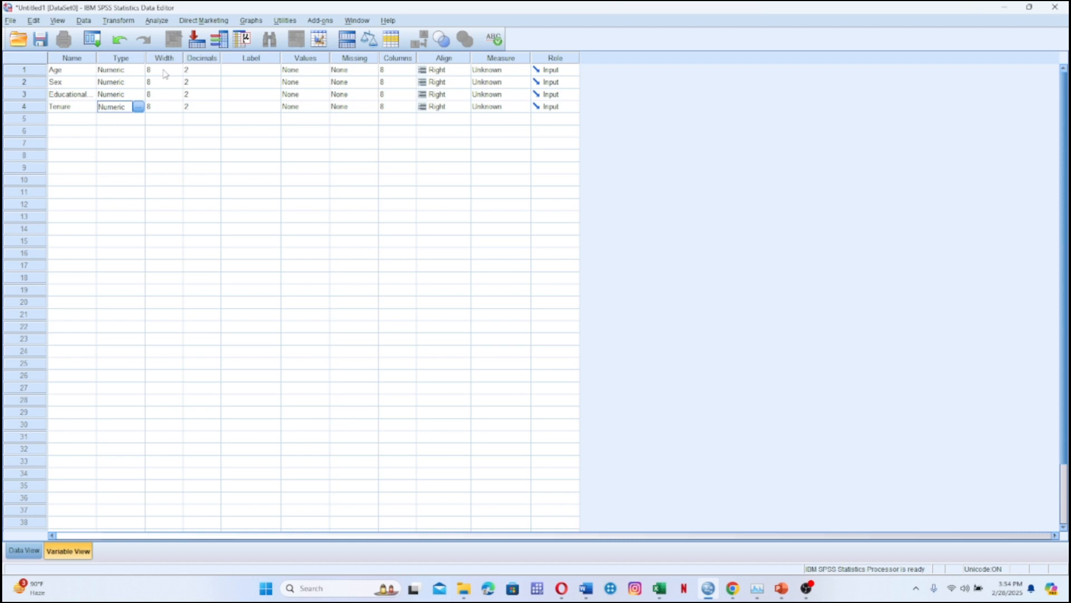
pyautogui.click(201, 74)
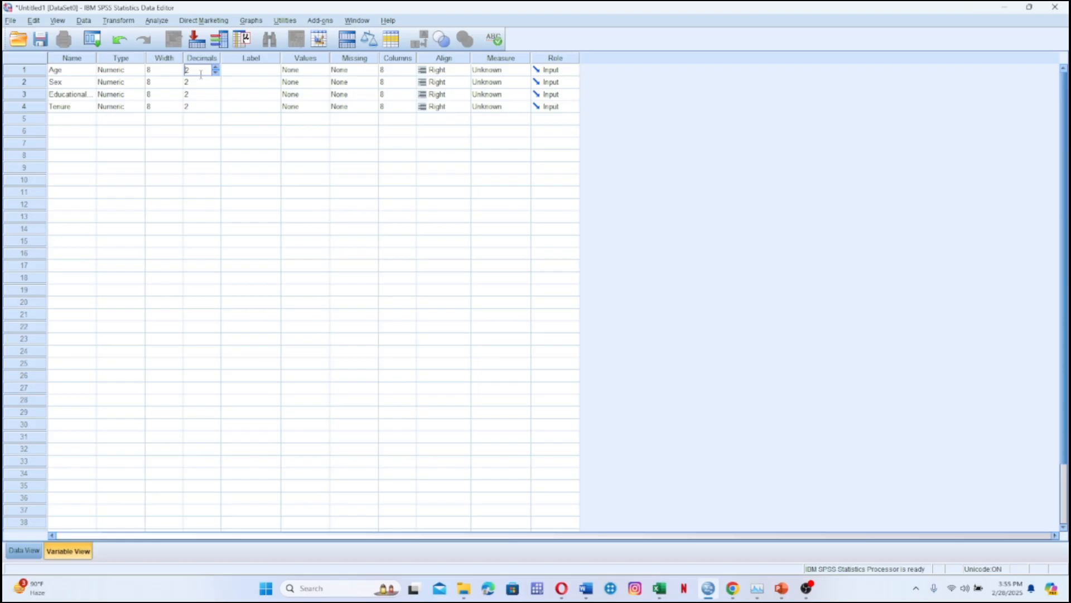
# Set the label of Age to "what is your" and the label of Sex to "what is your sex"
pyautogui.click(258, 74)
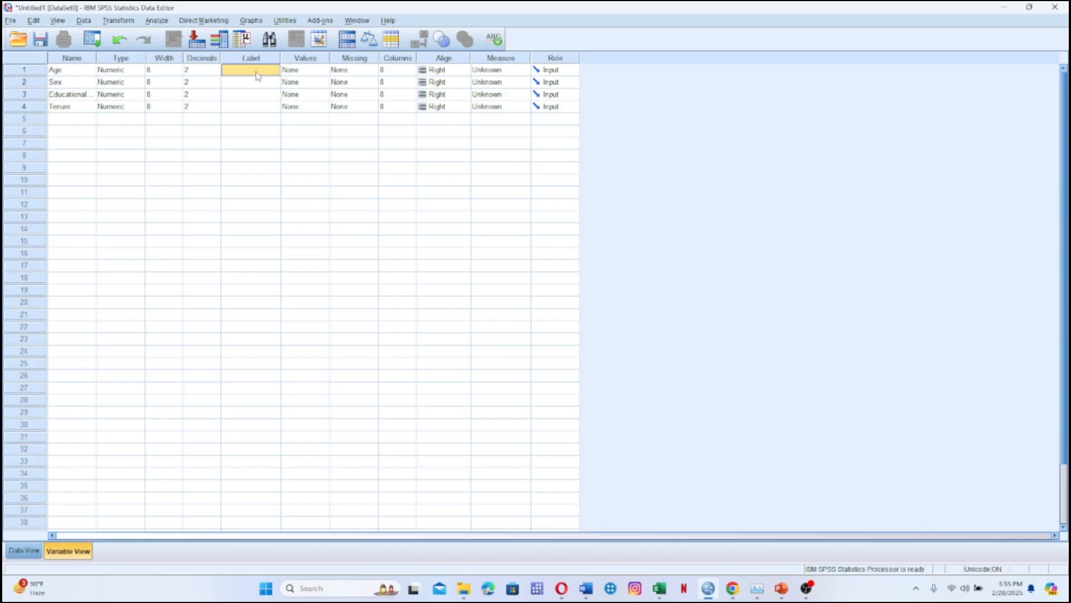
pyautogui.doubleClick(270, 72)
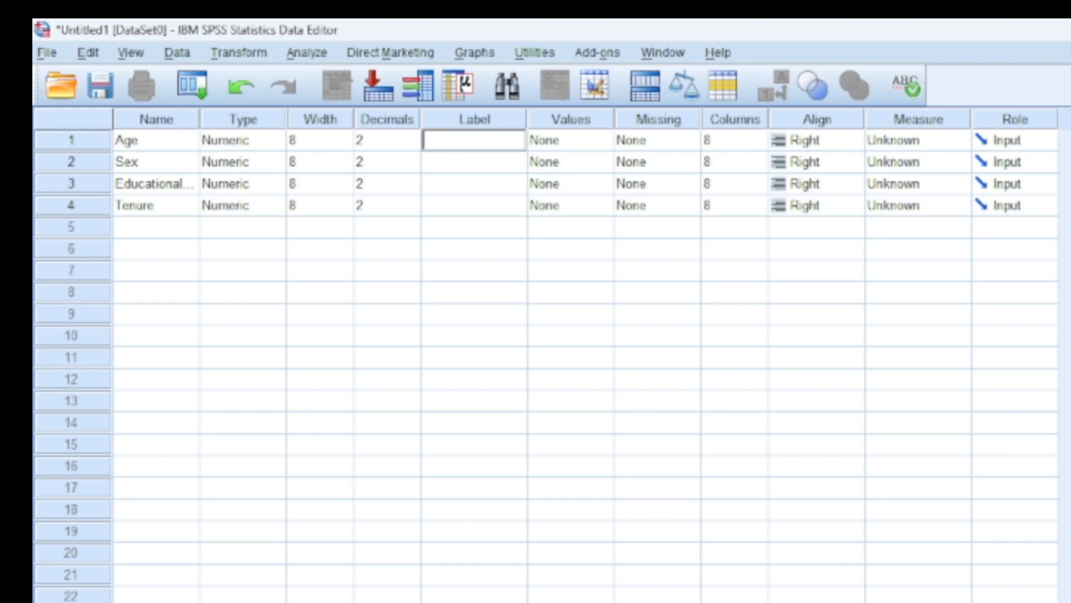
pyautogui.write('what is your')
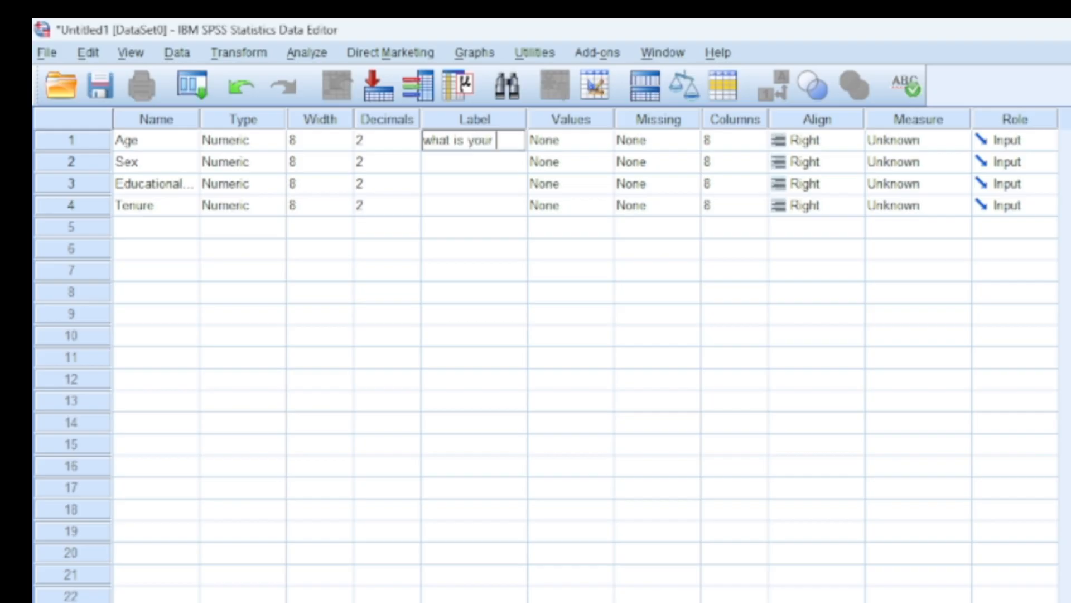
pyautogui.click(486, 168)
pyautogui.write('what is you')
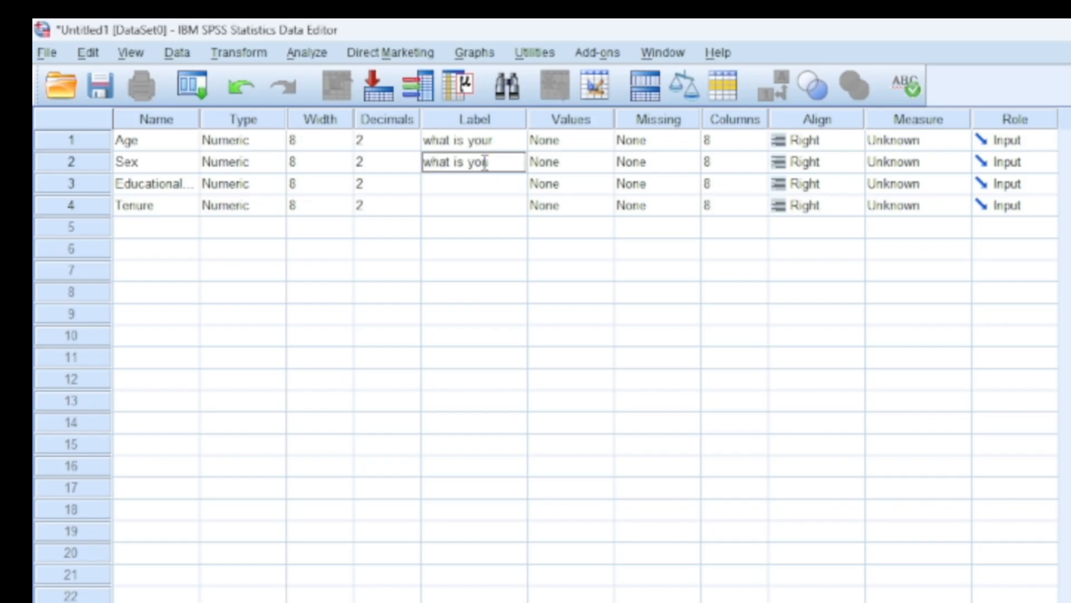
pyautogui.write('r sex')
# Set the label of the educational level variable to "what is your level of education"
pyautogui.click(483, 185)
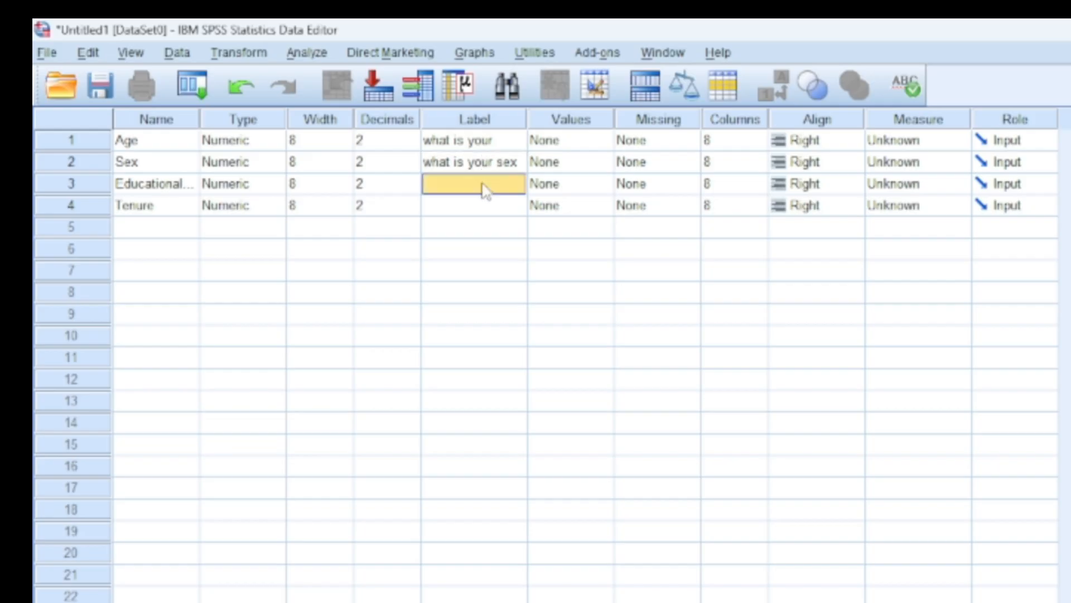
pyautogui.write('what')
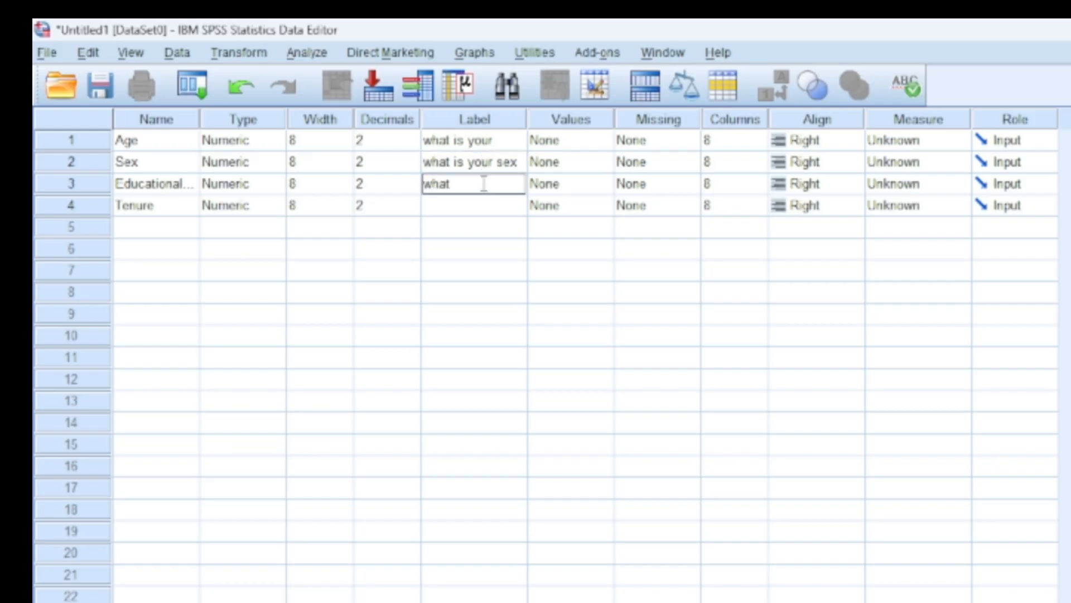
pyautogui.write(' is')
pyautogui.write(' your le')
pyautogui.write('ve')
pyautogui.write('l of')
pyautogui.write(' educati')
pyautogui.write('on')
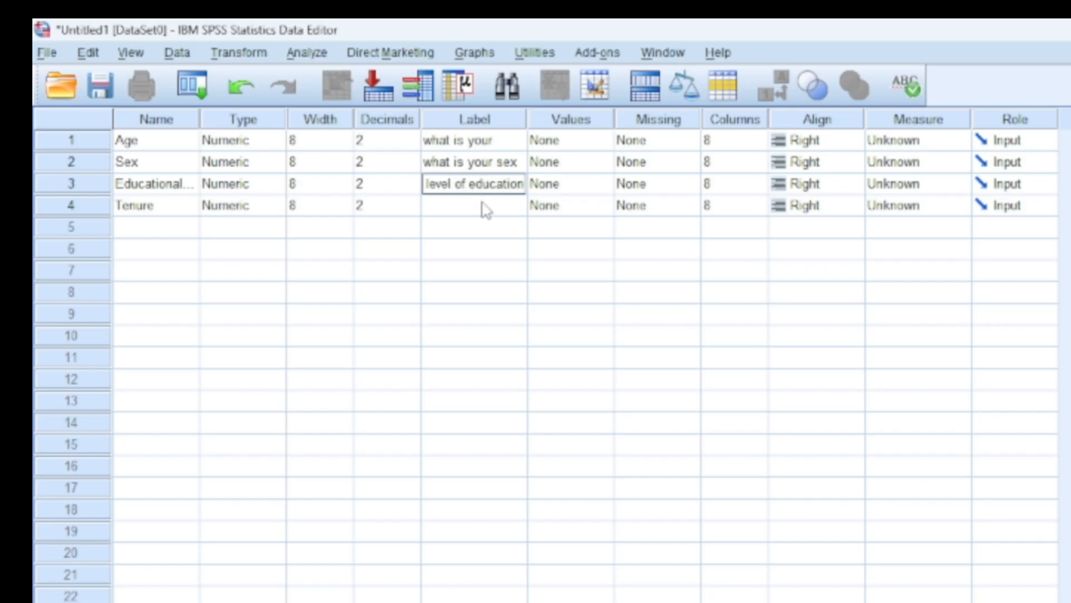
pyautogui.click(483, 207)
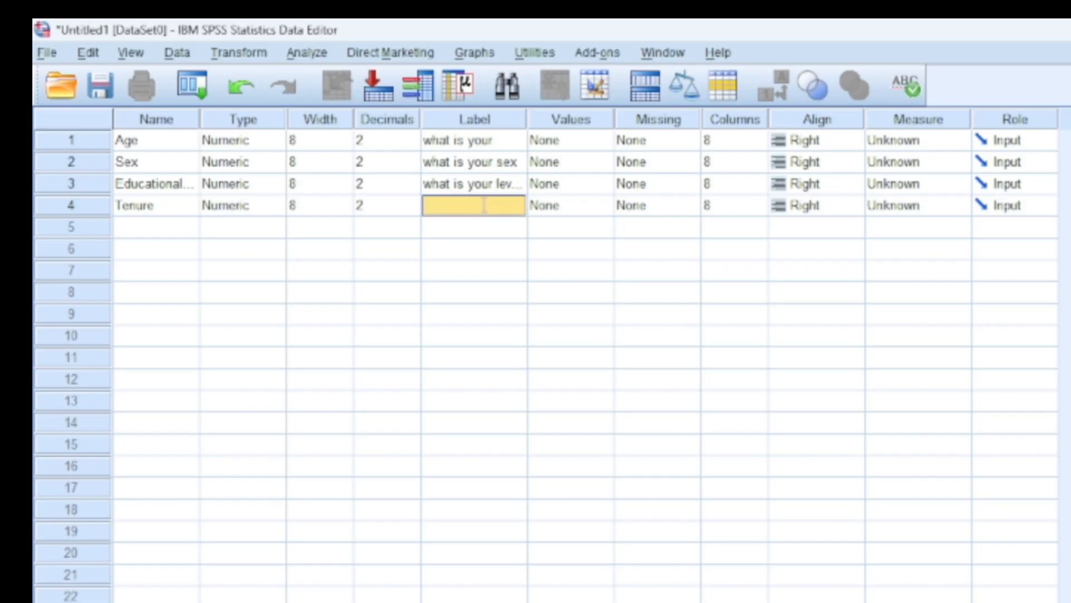
pyautogui.write('how')
pyautogui.press('BackSpace')
pyautogui.press('BackSpace')
pyautogui.press('BackSpace')
pyautogui.write('wh')
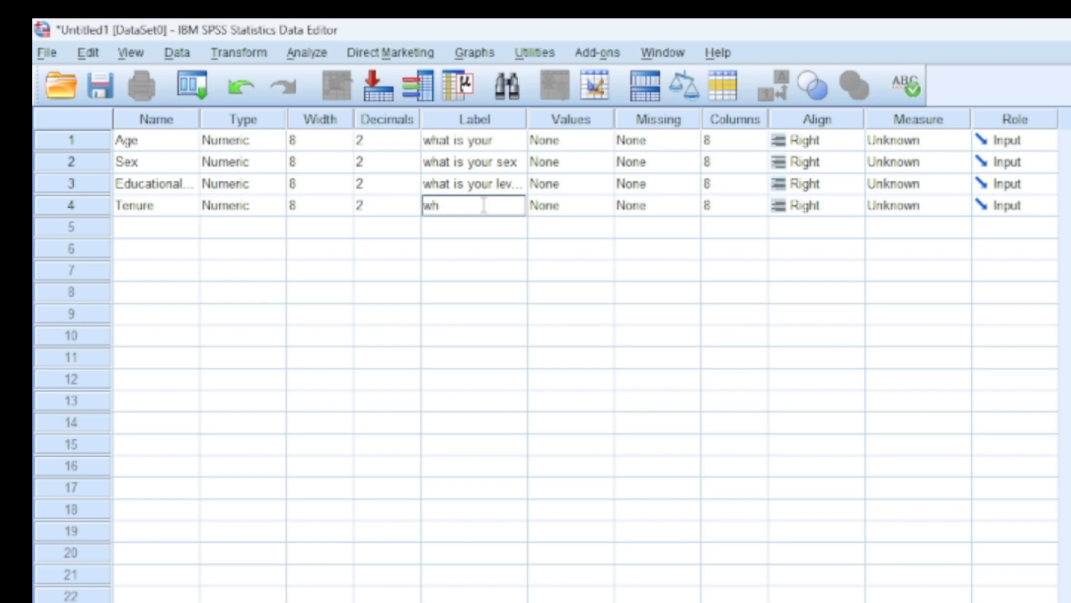
pyautogui.write('at is your')
pyautogui.press('BackSpace')
pyautogui.write('r')
pyautogui.press('BackSpace')
pyautogui.press('BackSpace')
pyautogui.press('BackSpace')
pyautogui.press('BackSpace')
pyautogui.press('BackSpace')
pyautogui.press('BackSpace')
pyautogui.press('BackSpace')
pyautogui.press('BackSpace')
pyautogui.press('BackSpace')
pyautogui.press('BackSpace')
pyautogui.press('BackSpace')
pyautogui.press('BackSpace')
# Set the label of Tenure to "how many years have you been working in your organization"
pyautogui.write('how')
pyautogui.write(' many')
pyautogui.write(' years')
pyautogui.write(' have')
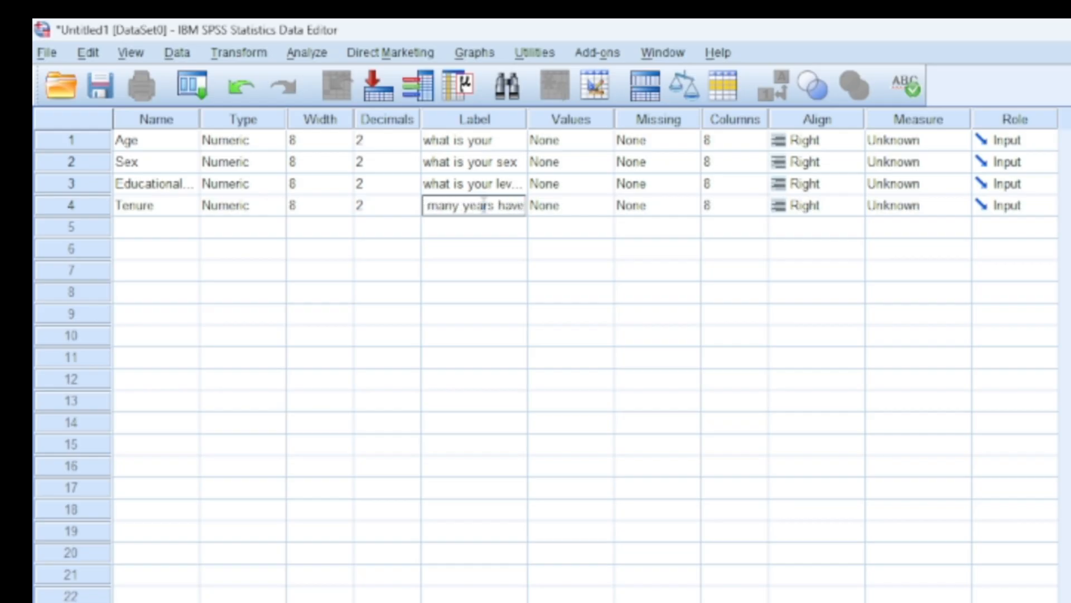
pyautogui.write(' you')
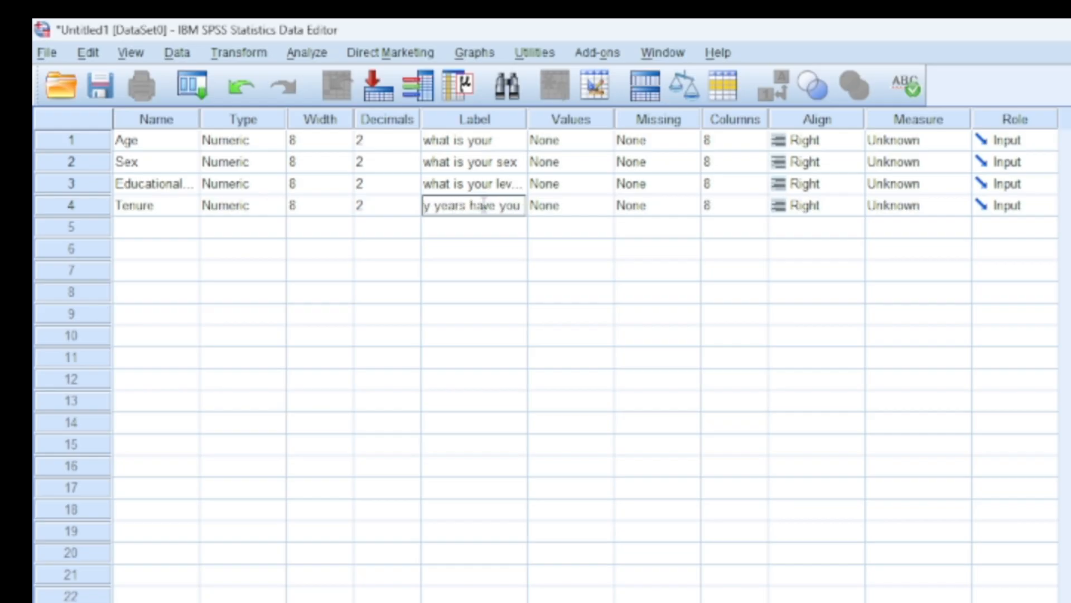
pyautogui.write(' been working')
pyautogui.write(' in y')
pyautogui.write('r orga')
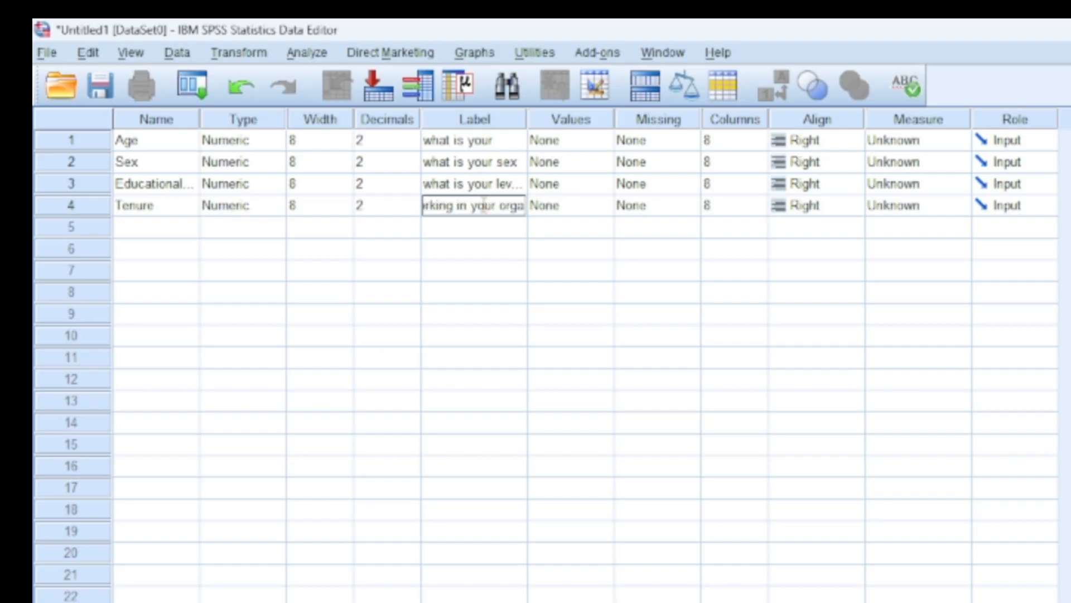
pyautogui.write('niza')
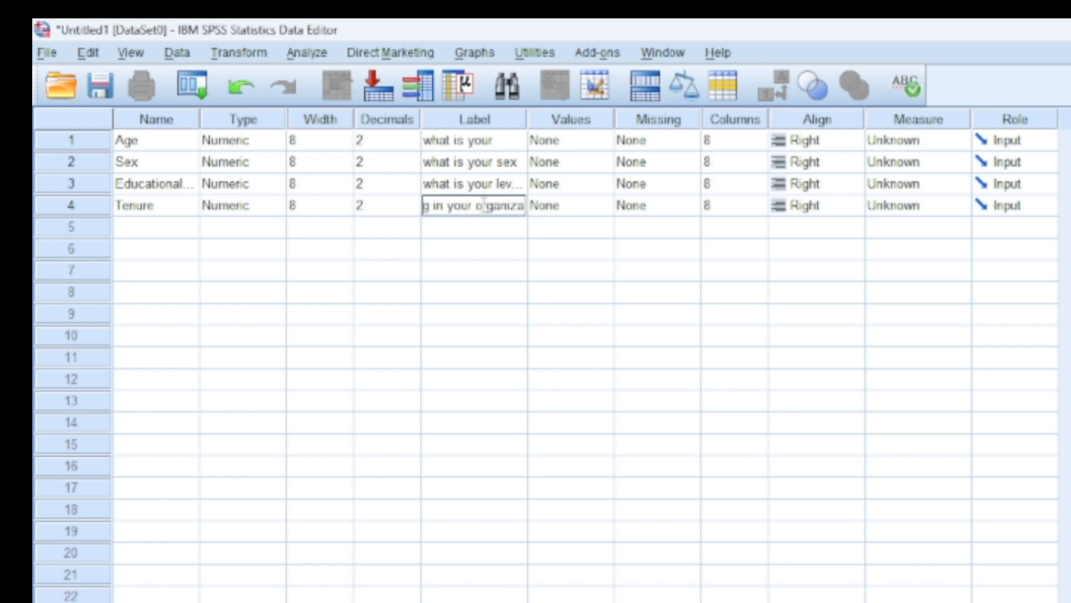
pyautogui.write('tion')
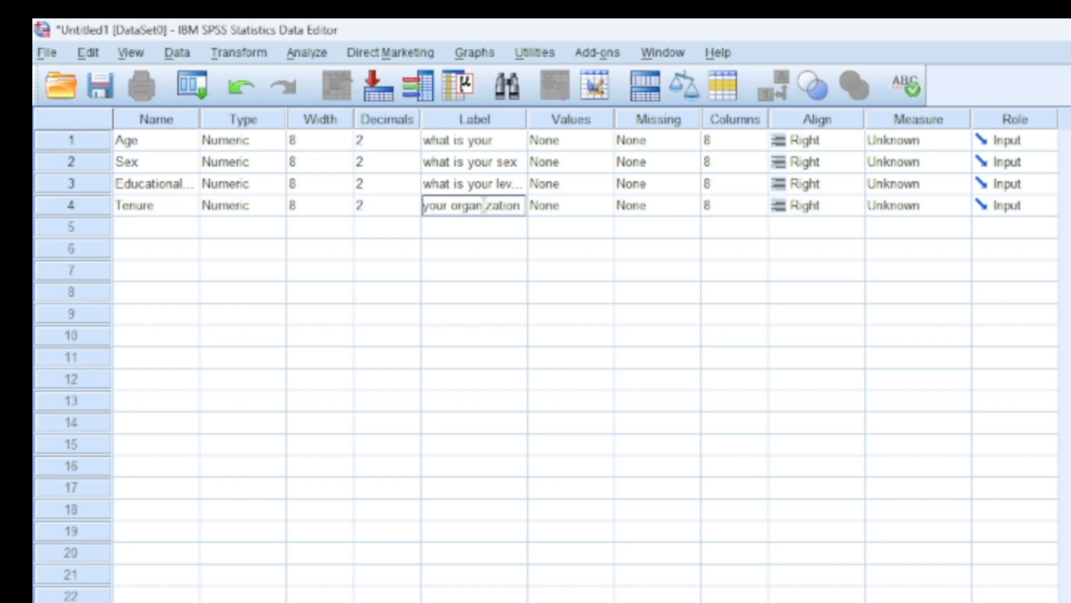
pyautogui.click(578, 147)
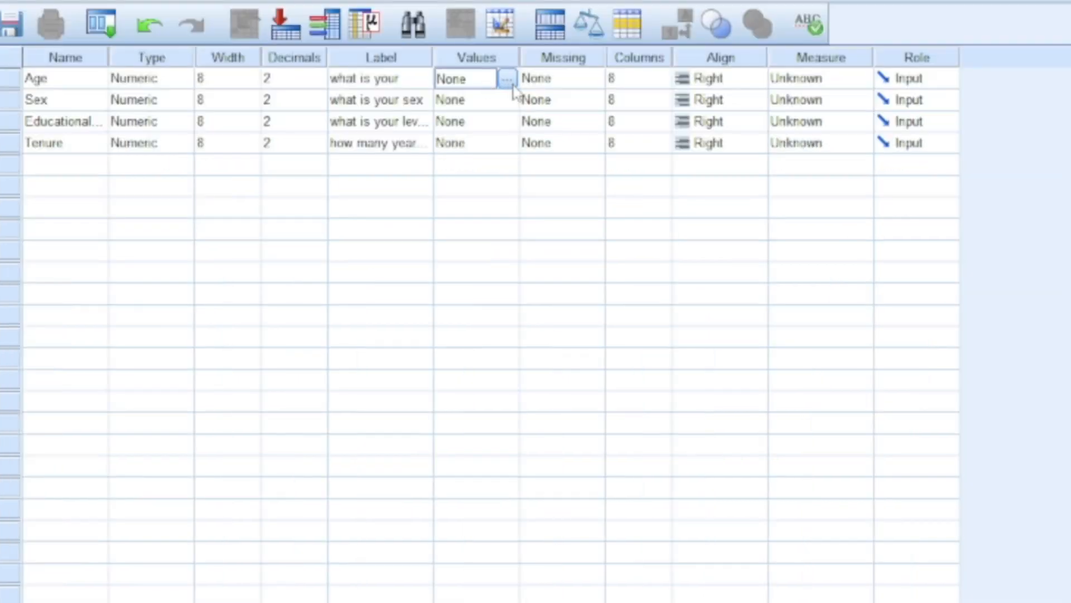
pyautogui.click(603, 145)
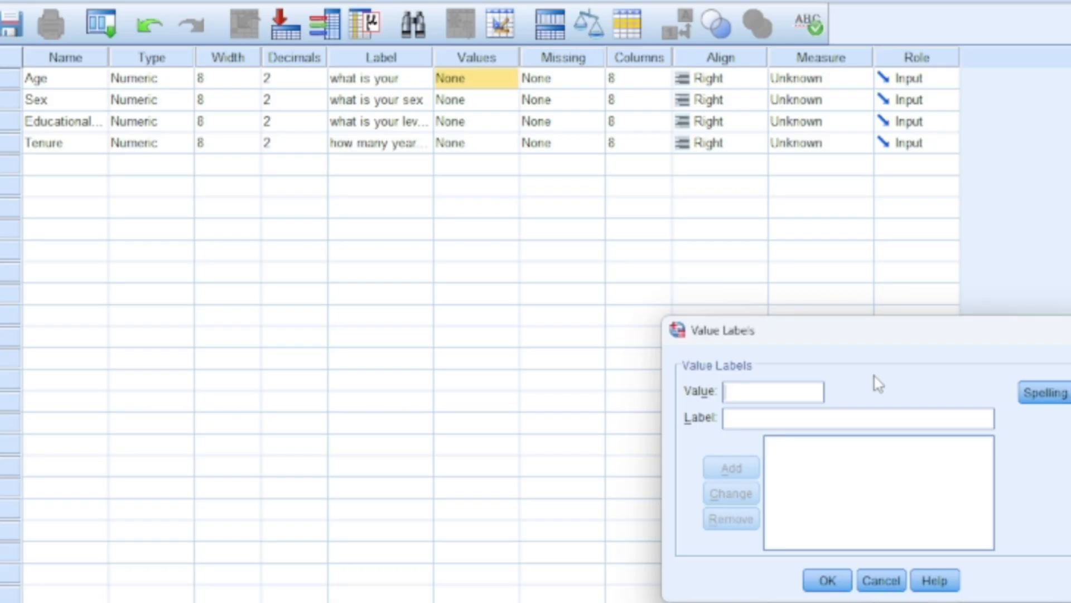
pyautogui.click(1070, 331)
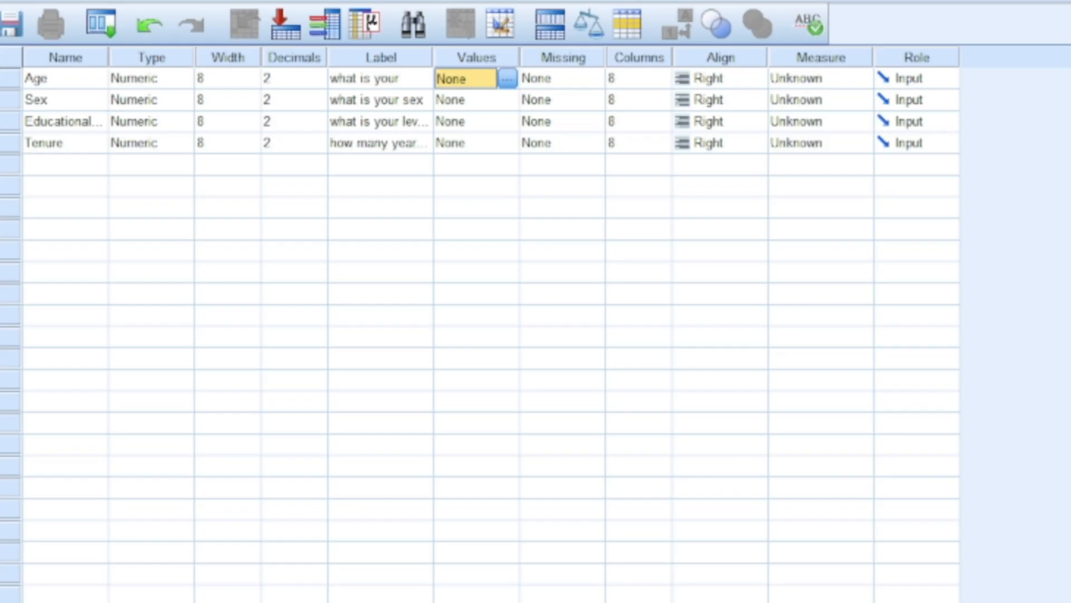
# In the value labels of the Sex variable, add the value 1 with the label Male
pyautogui.click(486, 103)
pyautogui.click(505, 101)
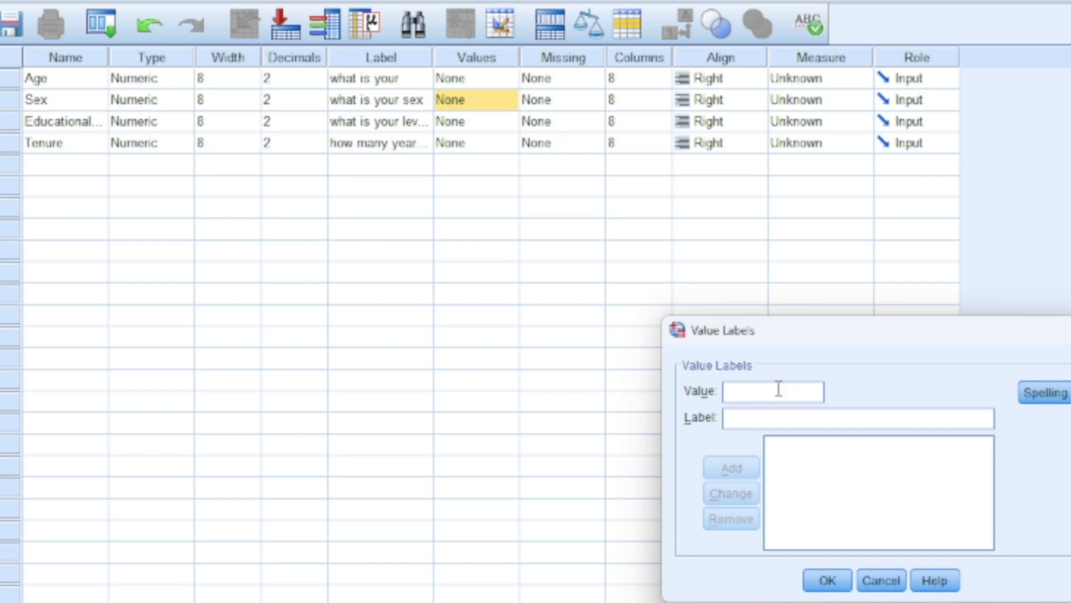
pyautogui.write('1')
pyautogui.click(762, 420)
pyautogui.write('Male')
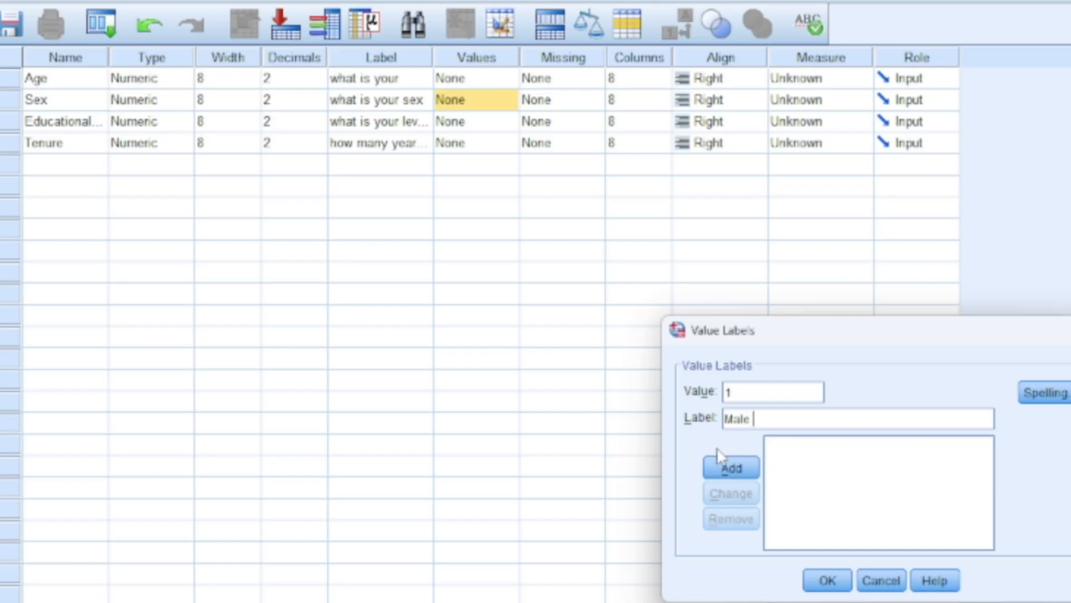
pyautogui.click(719, 471)
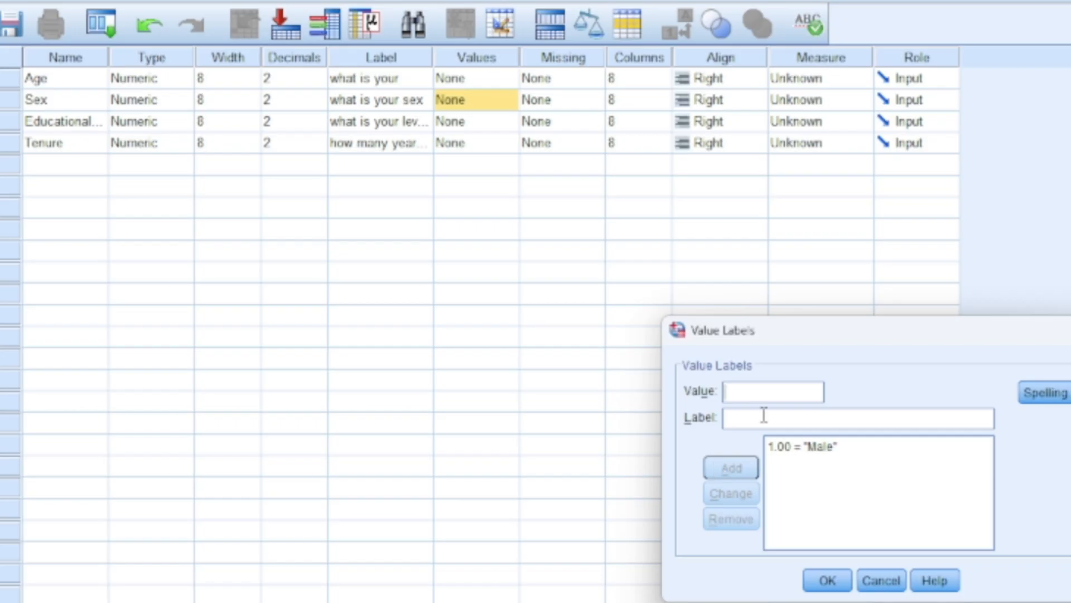
# Add the value 2 with the label Female for Sex and apply the value labels
pyautogui.write('2')
pyautogui.click(783, 415)
pyautogui.write('F')
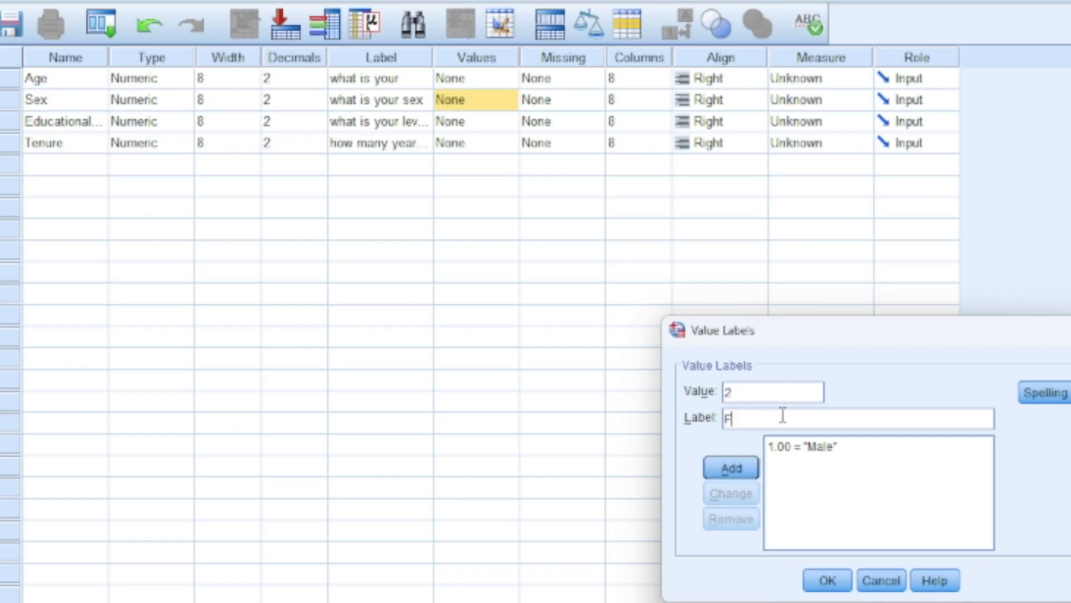
pyautogui.write('emale')
pyautogui.click(731, 469)
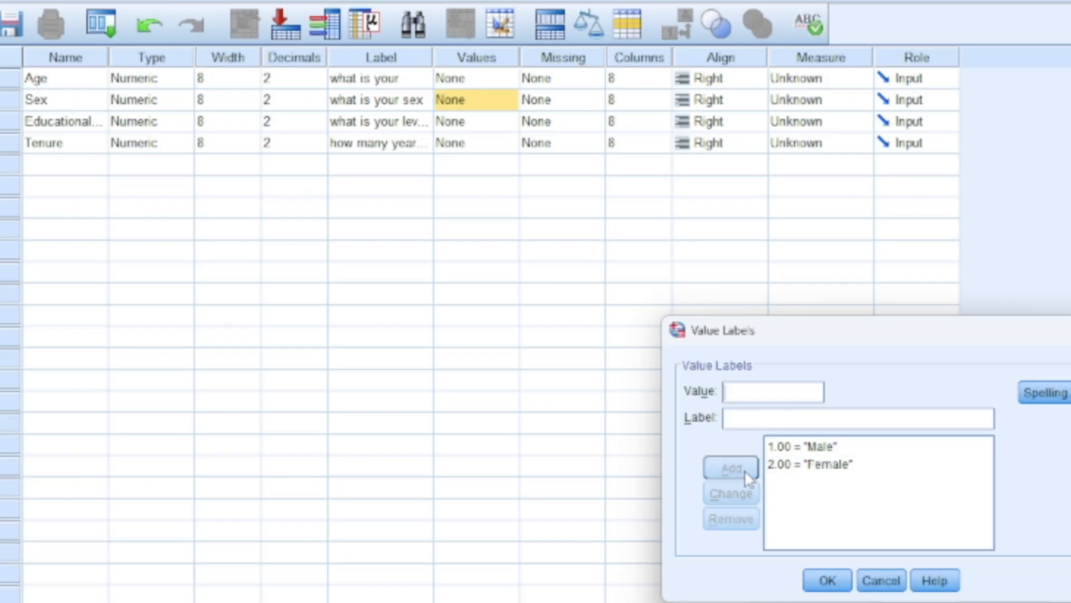
pyautogui.click(820, 581)
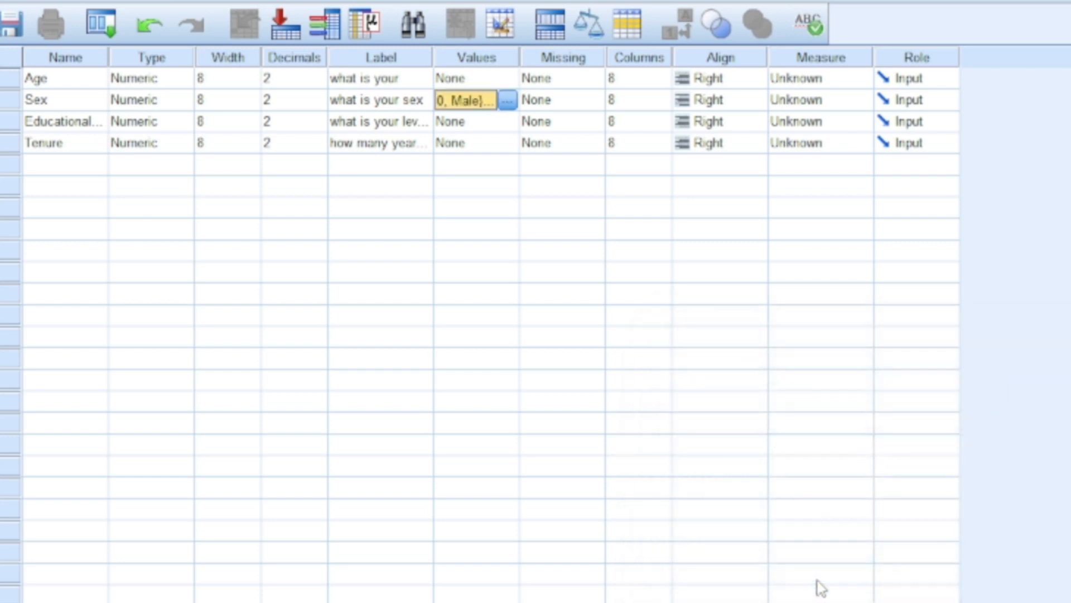
# In the value labels of the educational level variable, add the value 1 with the label SHS
pyautogui.click(484, 129)
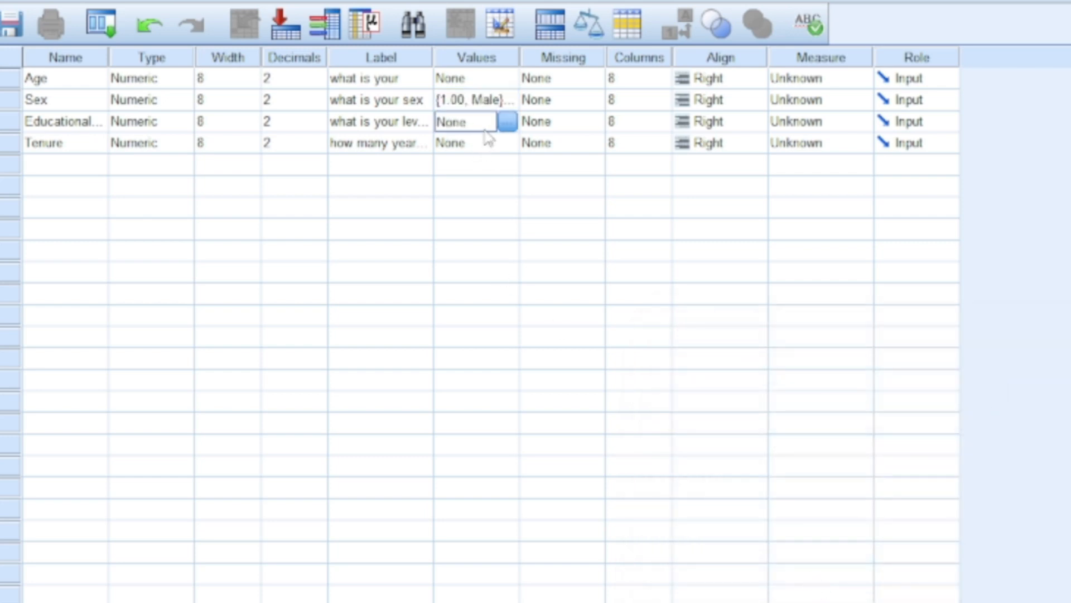
pyautogui.click(506, 121)
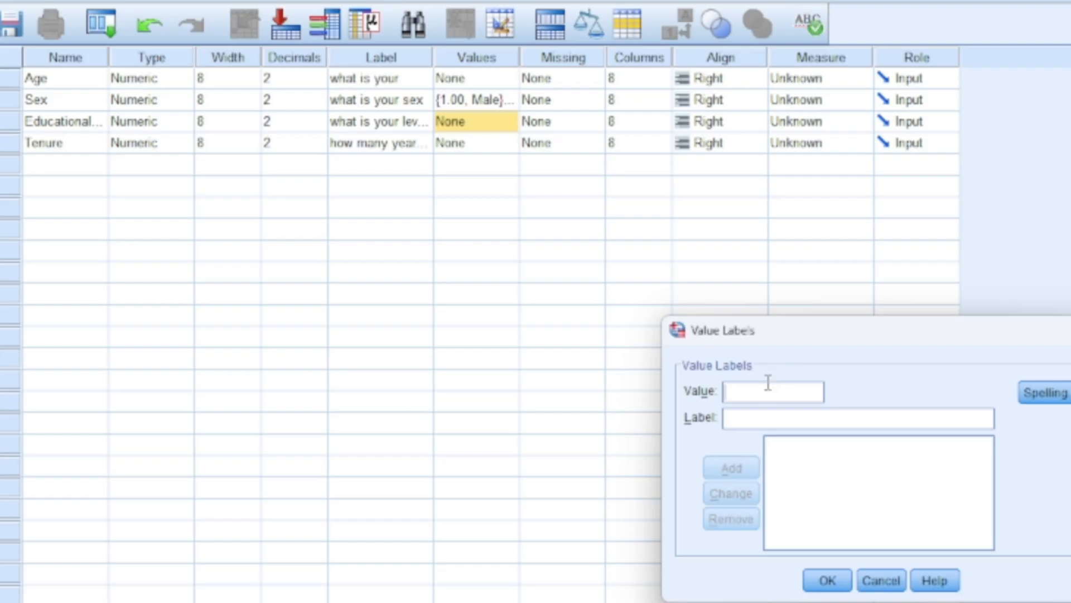
pyautogui.write('1')
pyautogui.click(758, 418)
pyautogui.write('SHS')
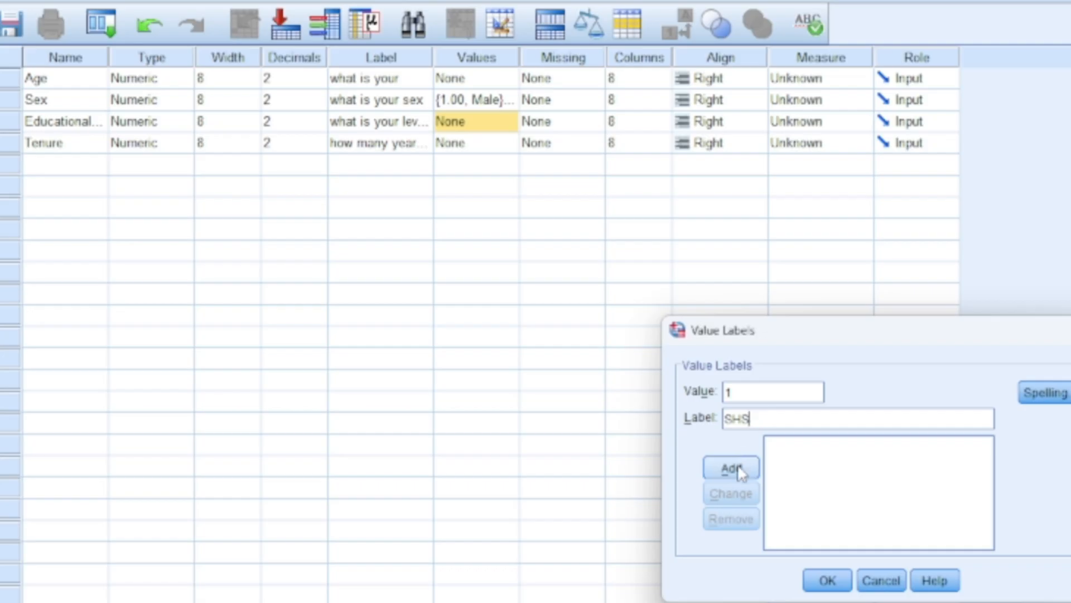
pyautogui.click(739, 471)
# Add the value 2 with the label Undergraduate to the educational level variable
pyautogui.write('2')
pyautogui.click(765, 416)
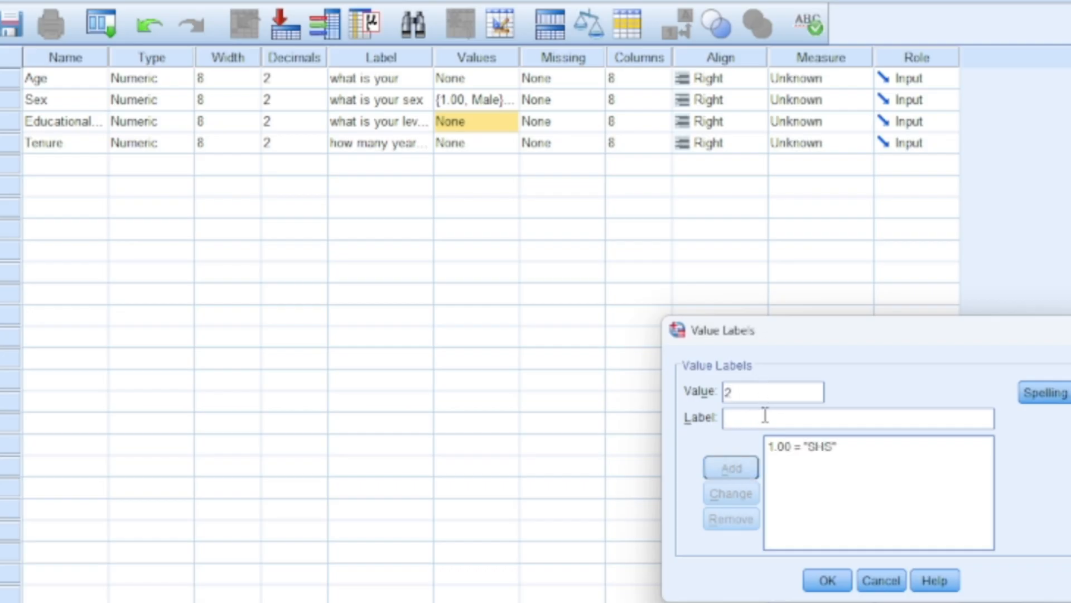
pyautogui.write('Ma')
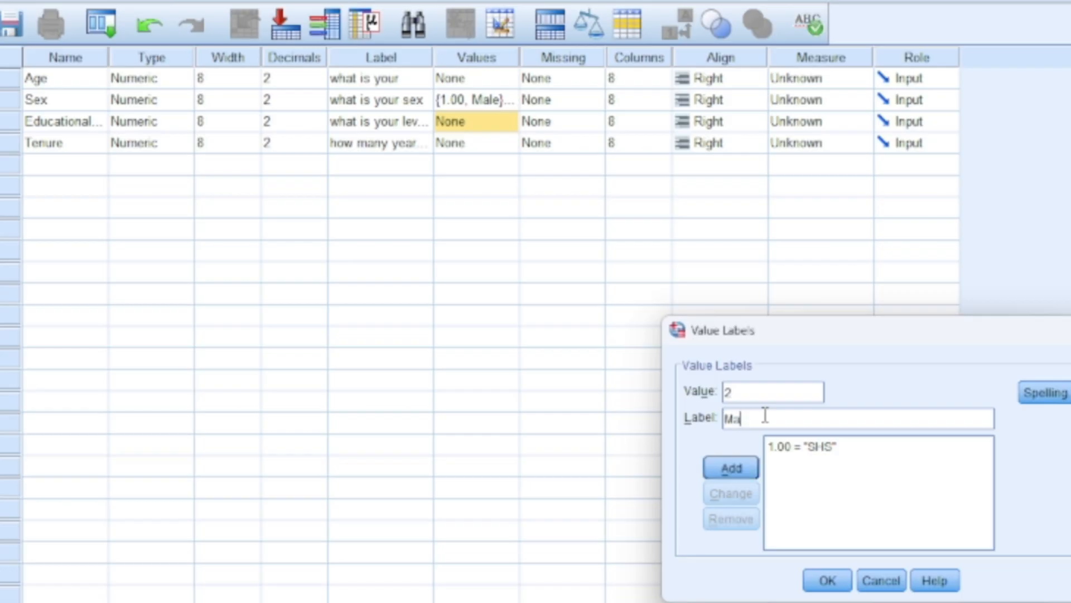
pyautogui.press('BackSpace')
pyautogui.press('BackSpace')
pyautogui.write('Undergraduate')
pyautogui.click(749, 473)
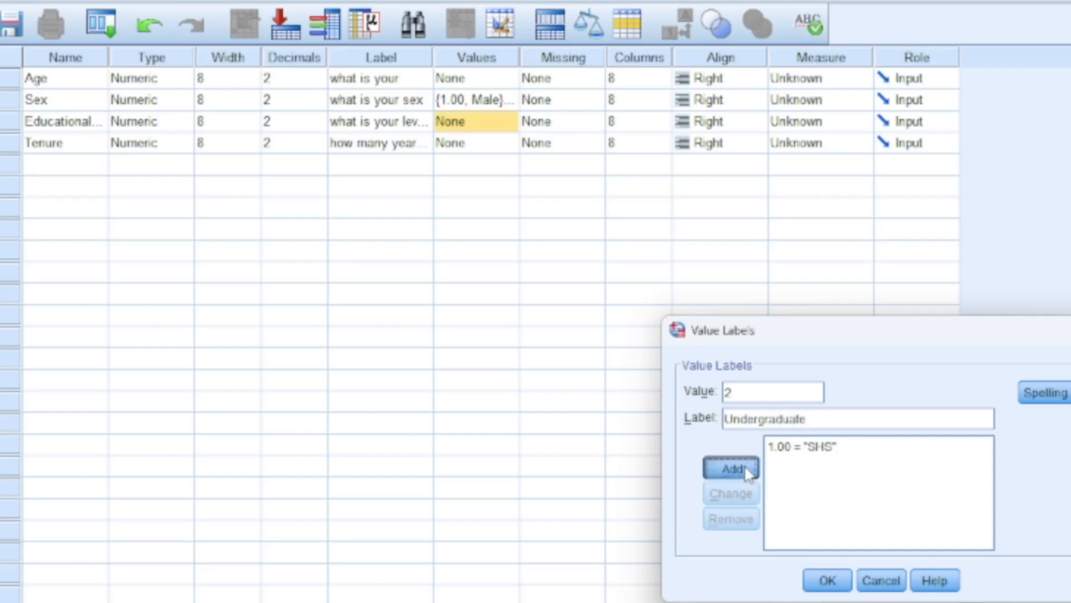
# Add the value 3 with the label Masters to the educational level variable
pyautogui.click(765, 399)
pyautogui.write('3')
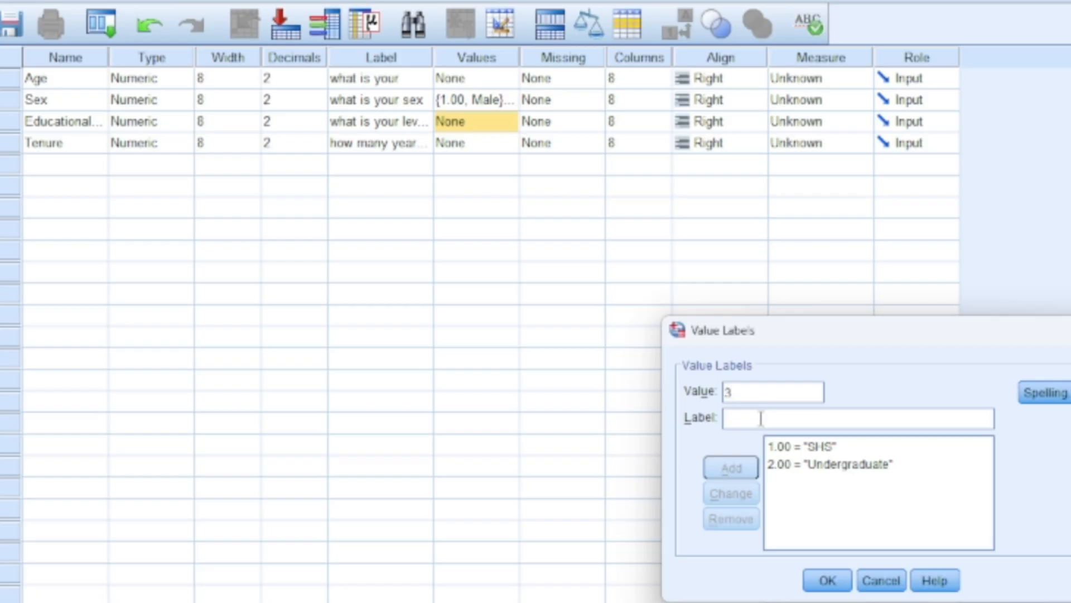
pyautogui.click(760, 419)
pyautogui.write('Masters')
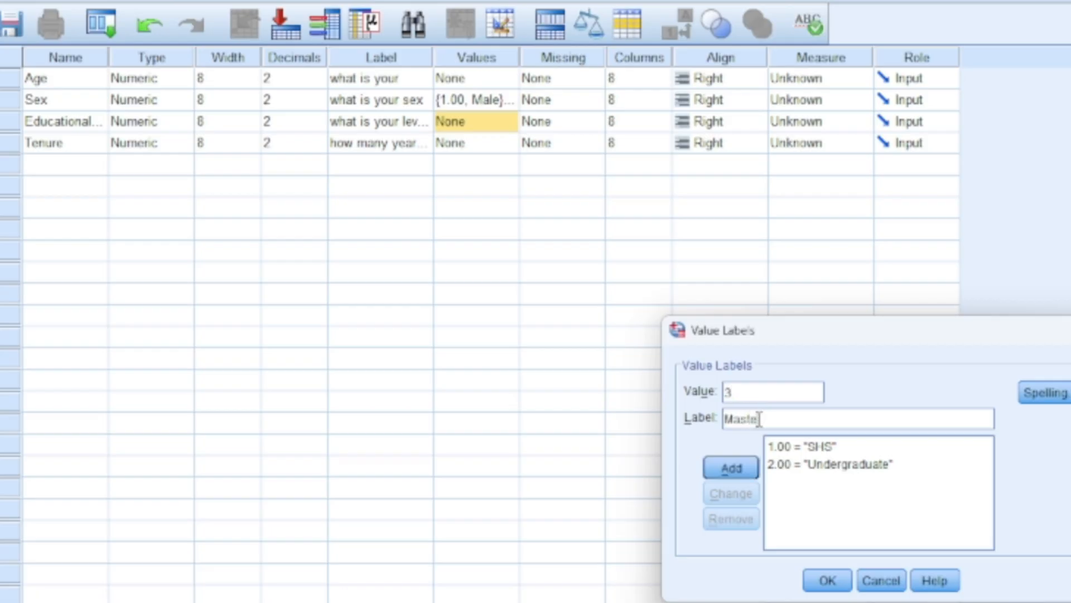
pyautogui.click(736, 468)
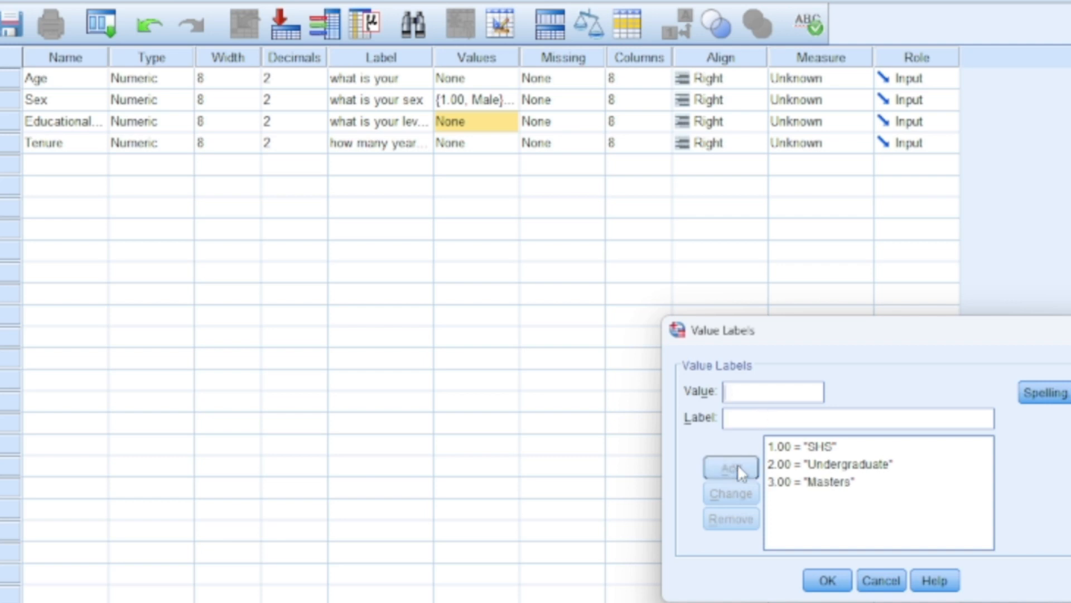
# Add the value 4 with the label Postgraduate for educational level and apply the value labels
pyautogui.write('4')
pyautogui.click(766, 420)
pyautogui.write('Post')
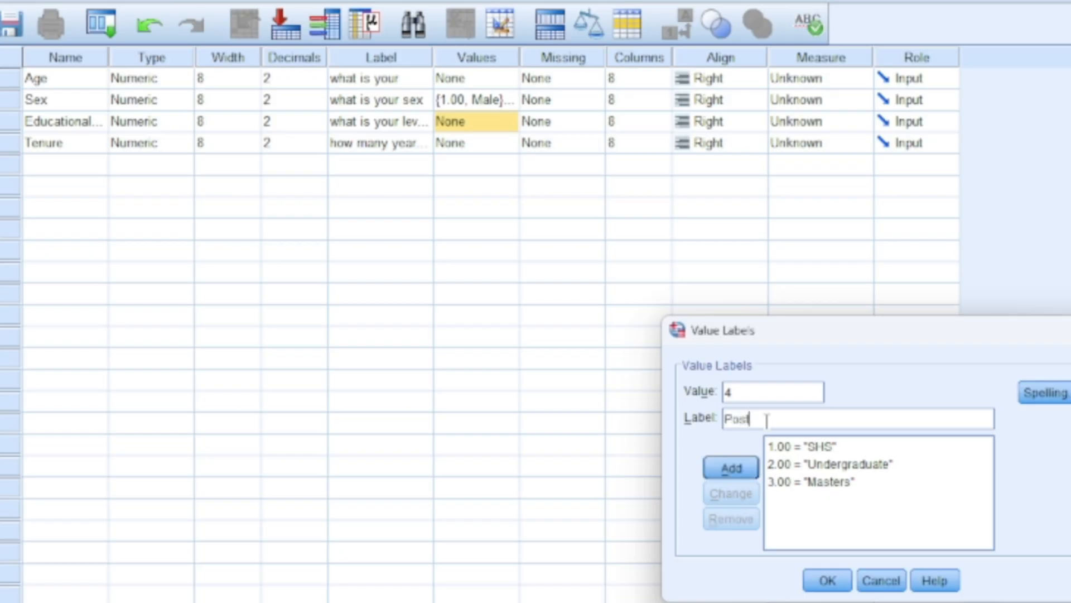
pyautogui.write('graduate')
pyautogui.click(748, 470)
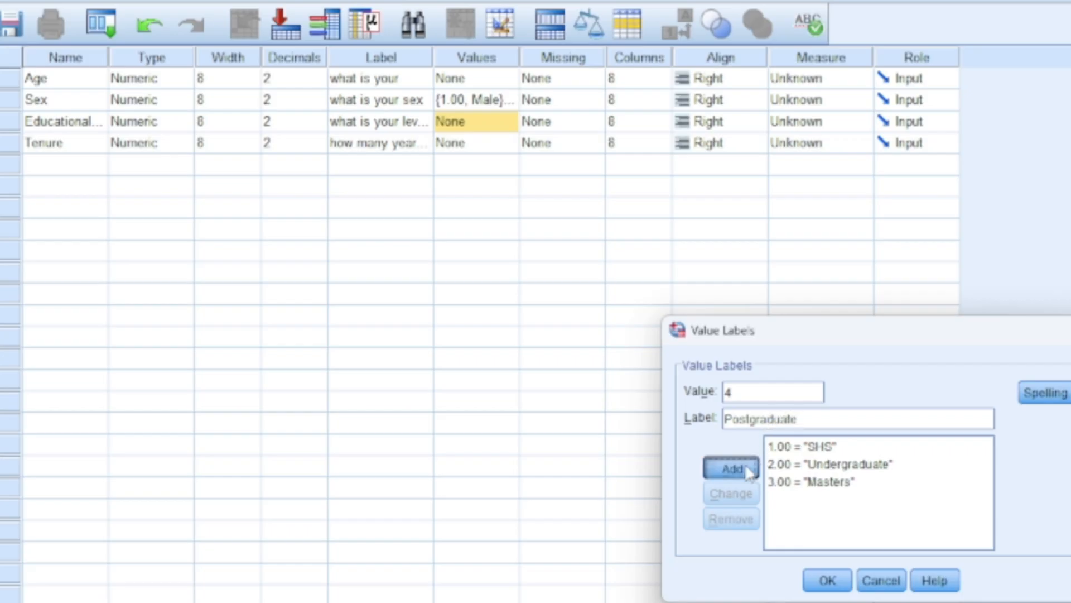
pyautogui.click(826, 581)
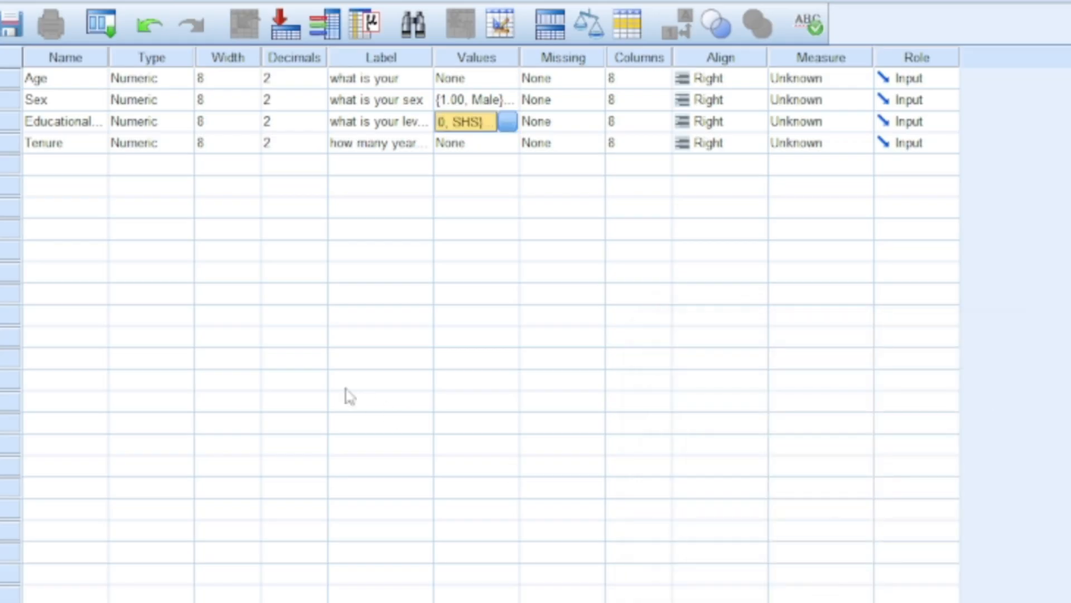
# Switch between the variable definitions and the data grid to view the columns of the defined variables
pyautogui.click(84, 126)
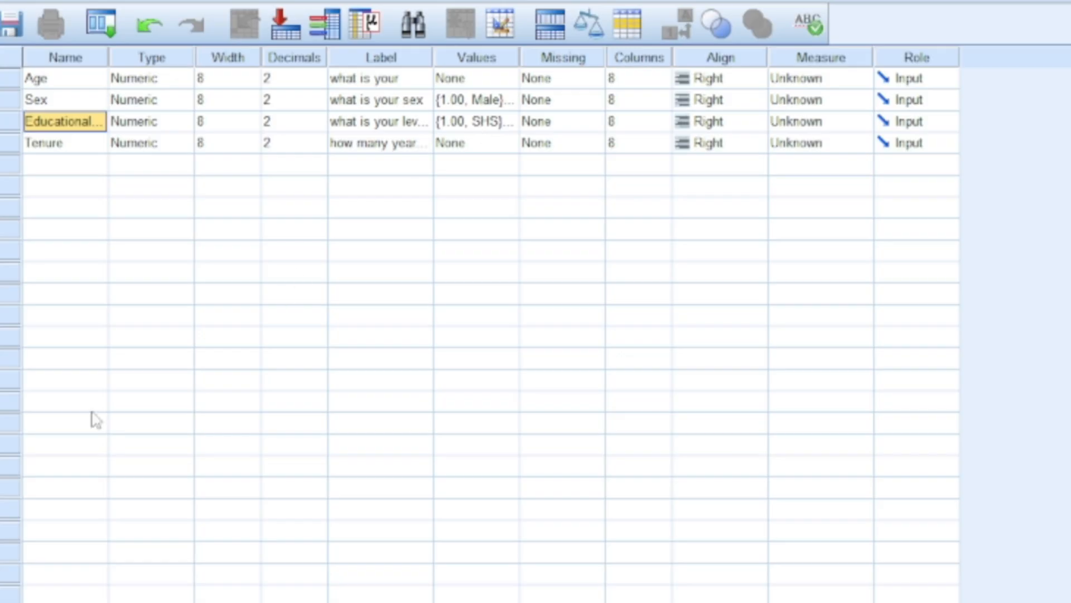
pyautogui.hotkey('ctrl', 't')
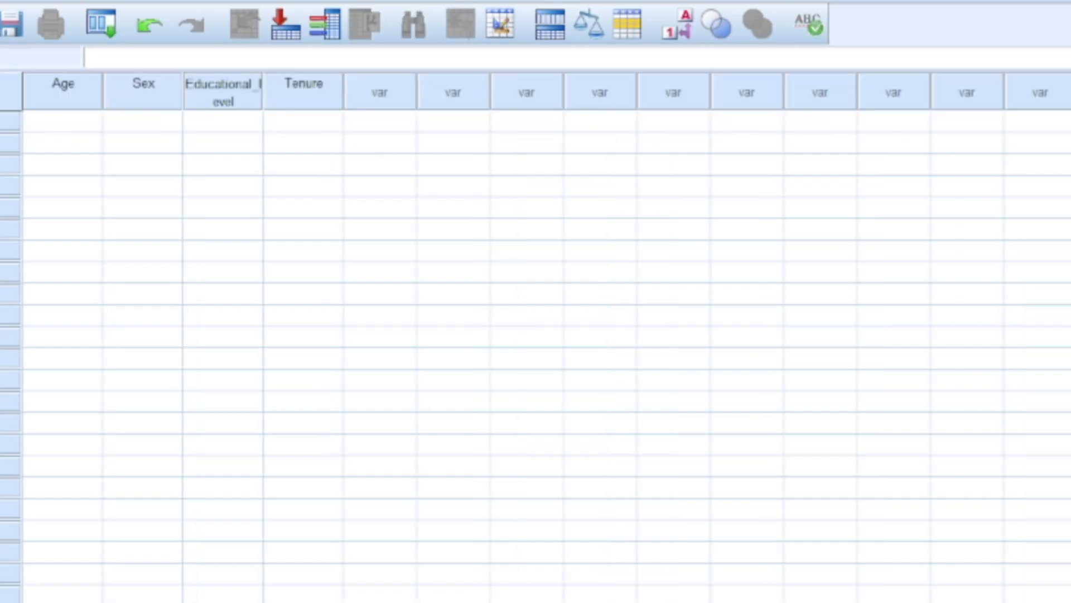
pyautogui.hotkey('ctrl', 't')
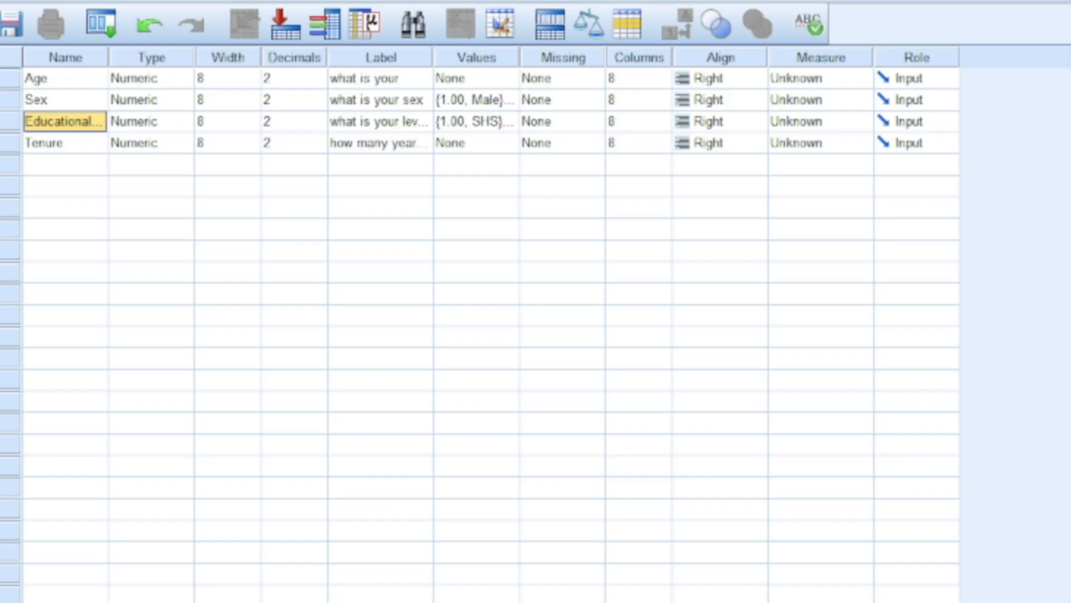
pyautogui.hotkey('ctrl', 't')
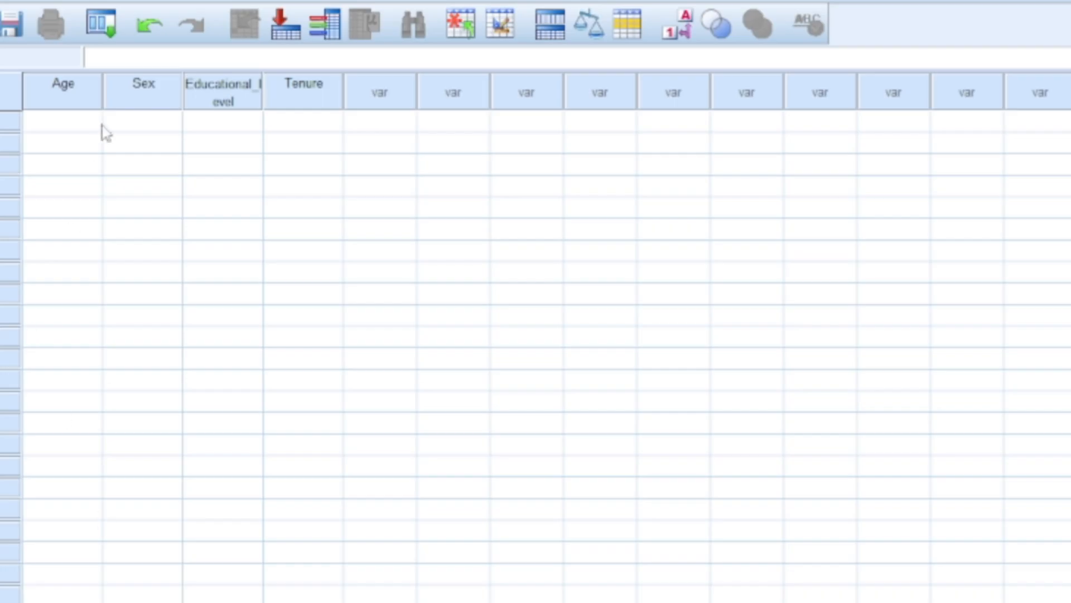
pyautogui.click(77, 131)
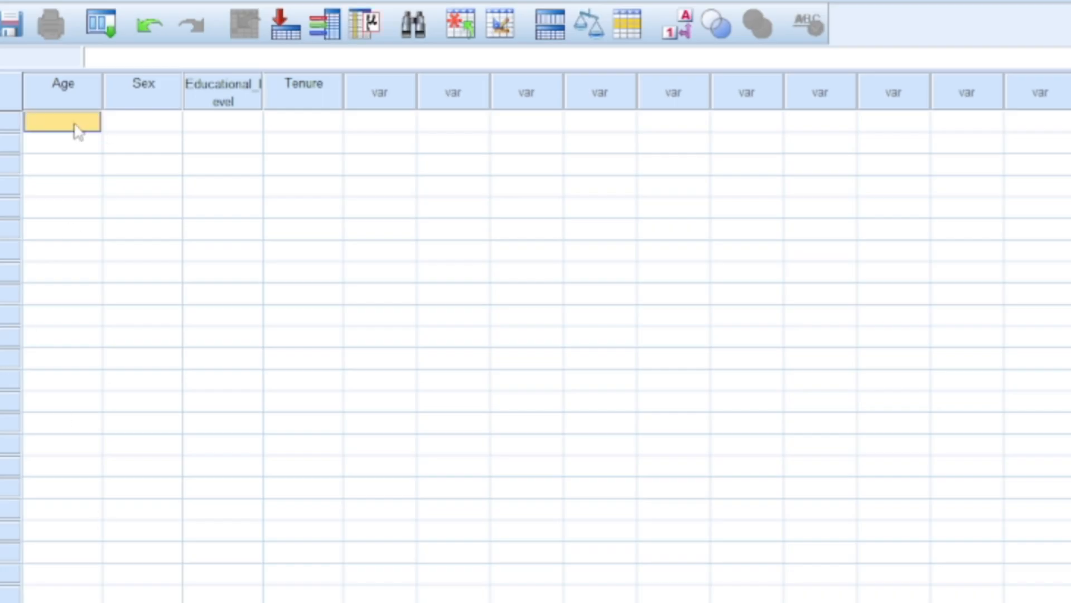
pyautogui.write('20')
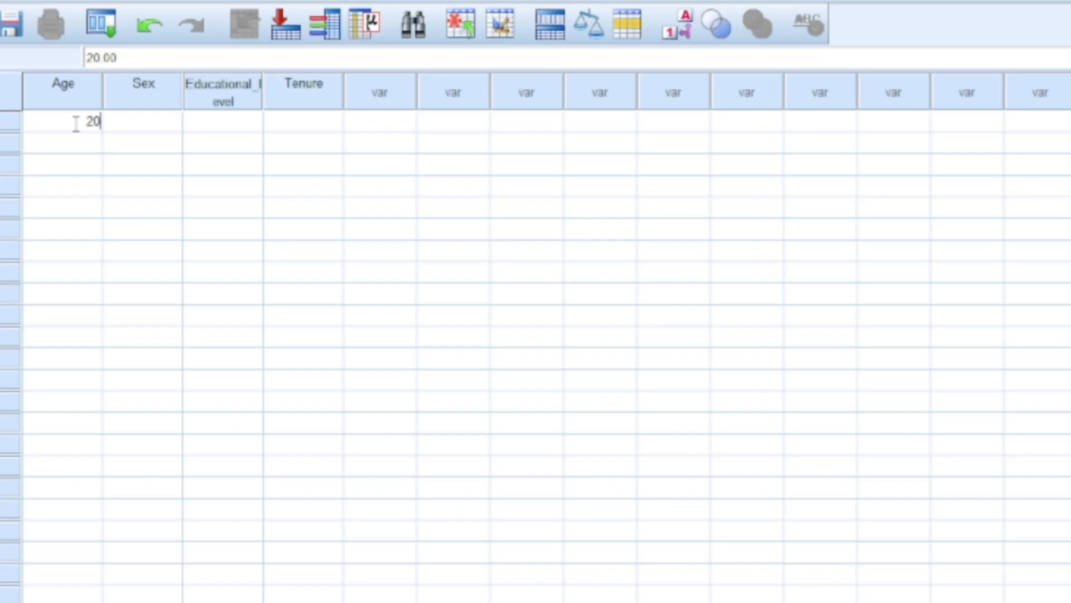
pyautogui.press('BackSpace')
pyautogui.press('BackSpace')
pyautogui.hotkey('ctrl', 't')
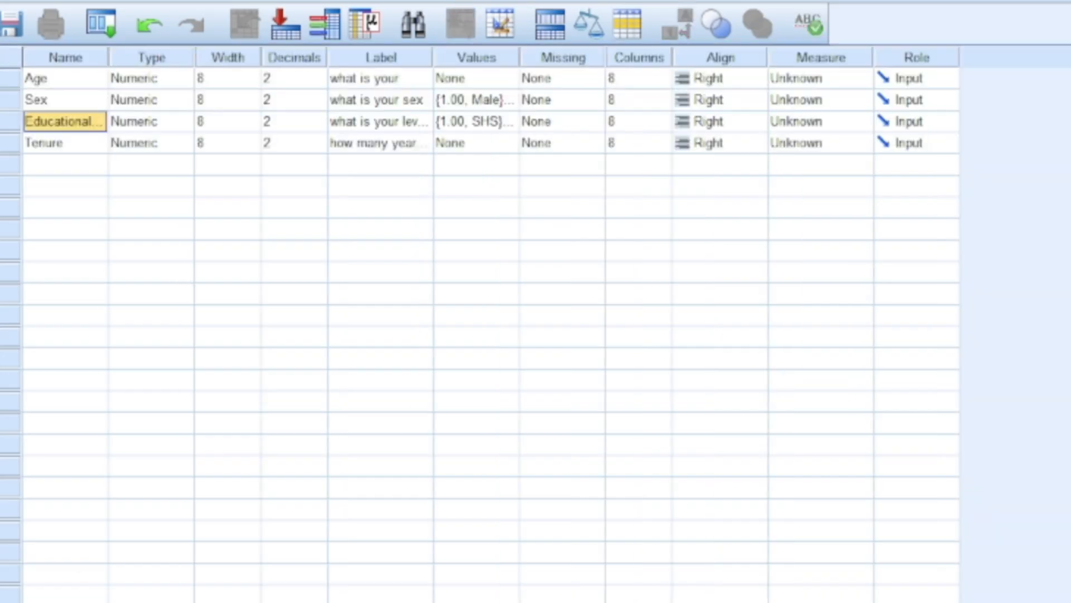
pyautogui.hotkey('ctrl', 't')
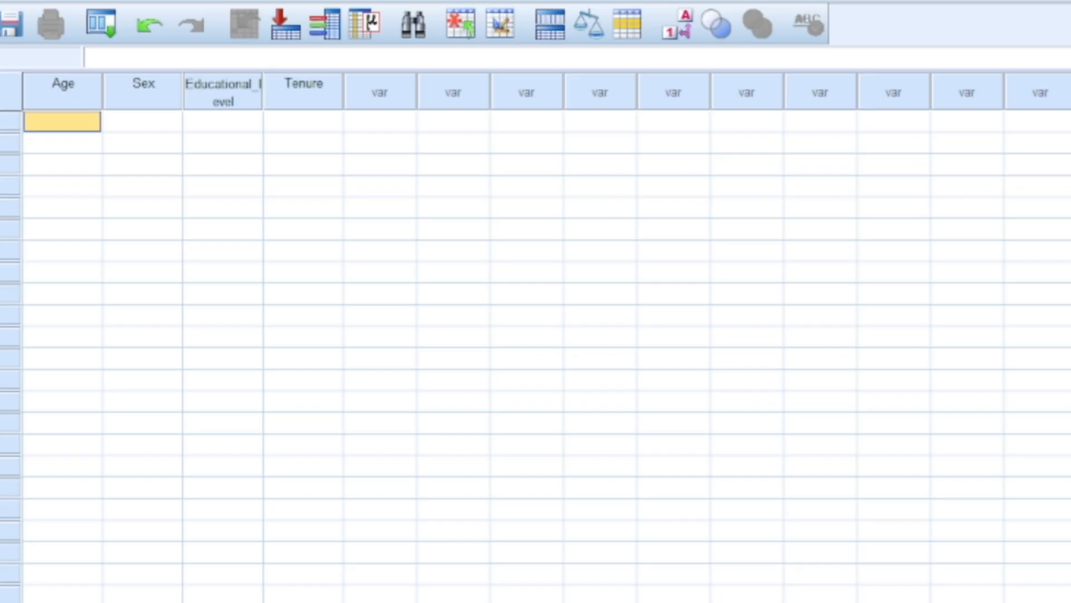
# Return to the variable definitions and complete the label of Age as "what is your age"
pyautogui.hotkey('ctrl', 't')
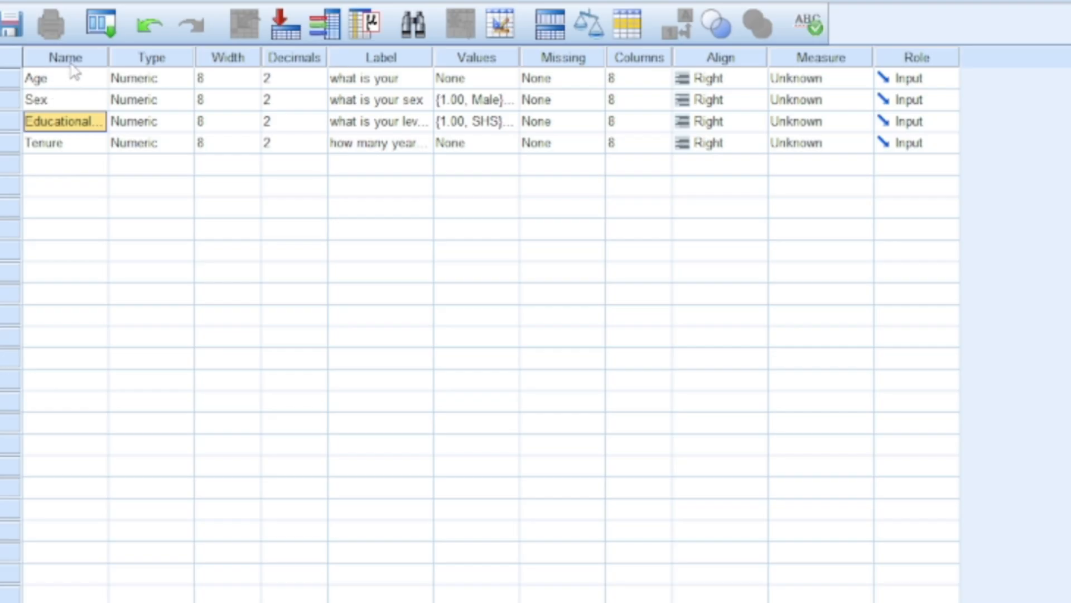
pyautogui.click(405, 82)
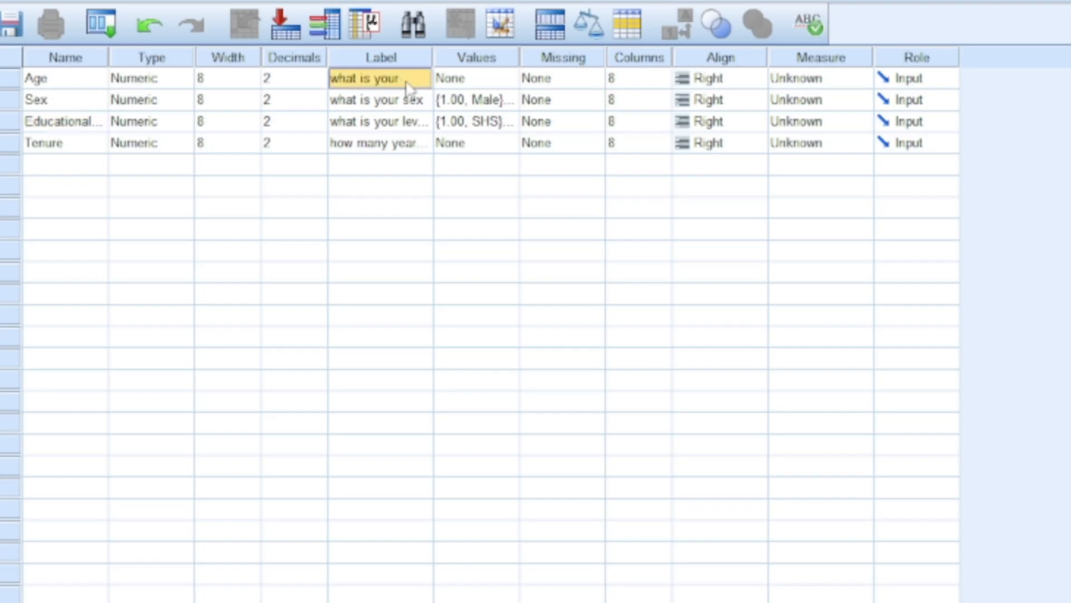
pyautogui.click(408, 79)
pyautogui.write('age')
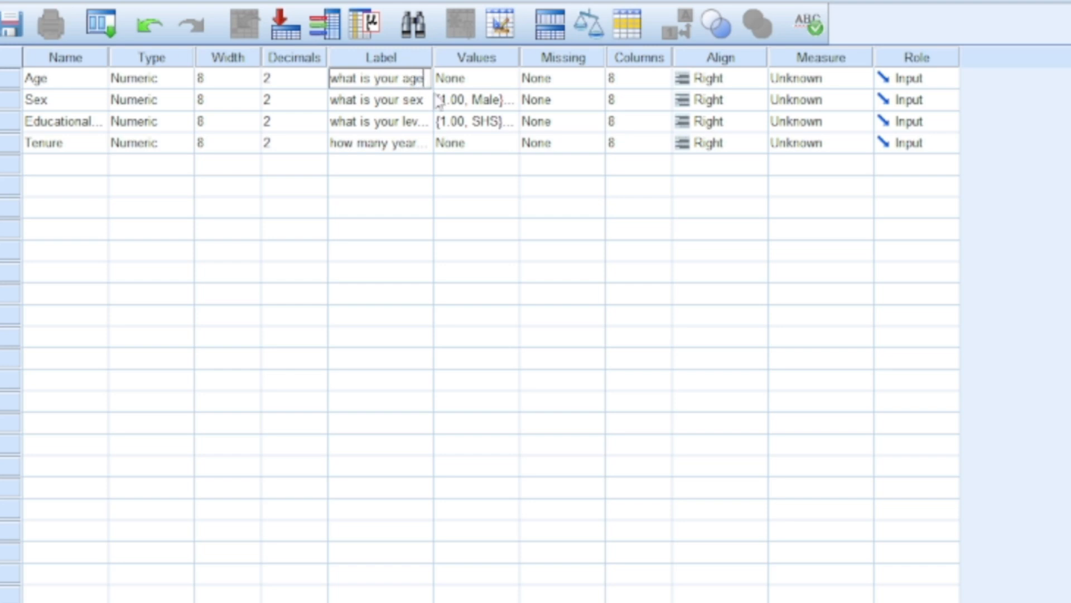
pyautogui.click(78, 82)
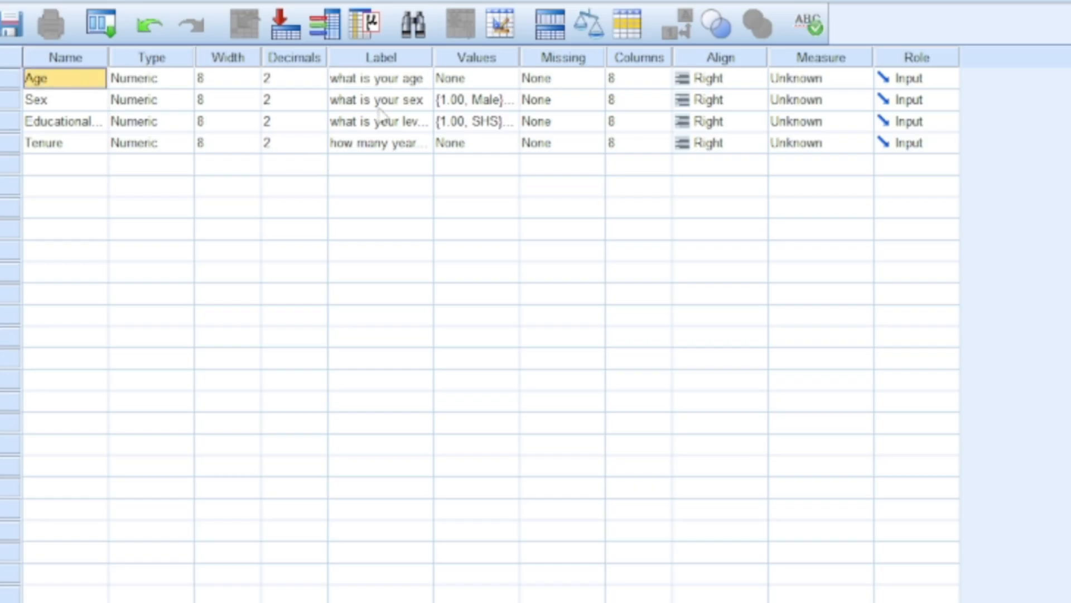
# Review the labels of Sex, Educational_level and Tenure, and return to the data grid
pyautogui.click(397, 106)
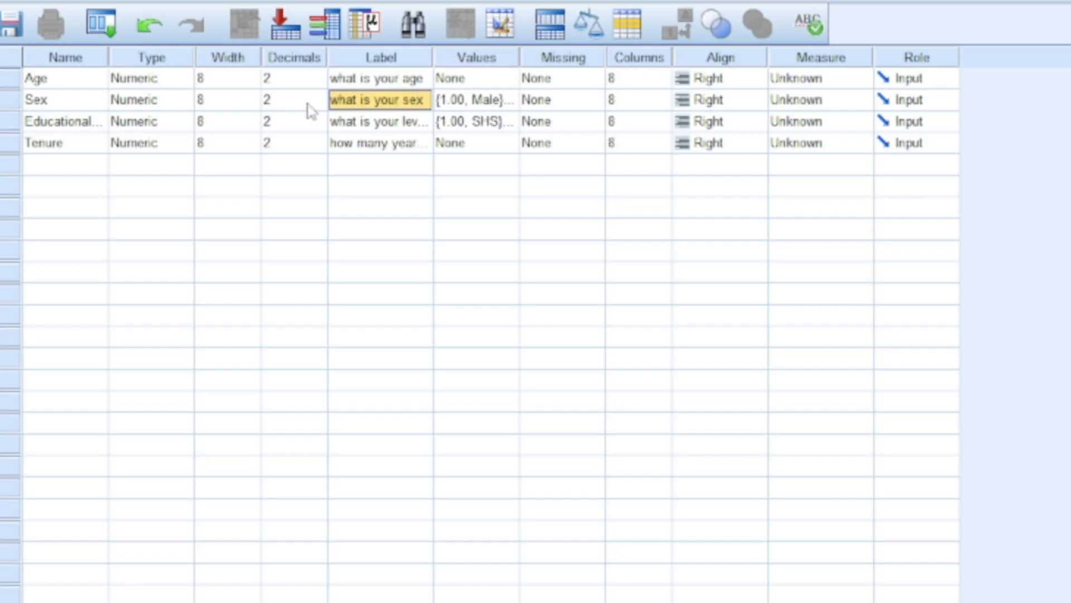
pyautogui.click(373, 130)
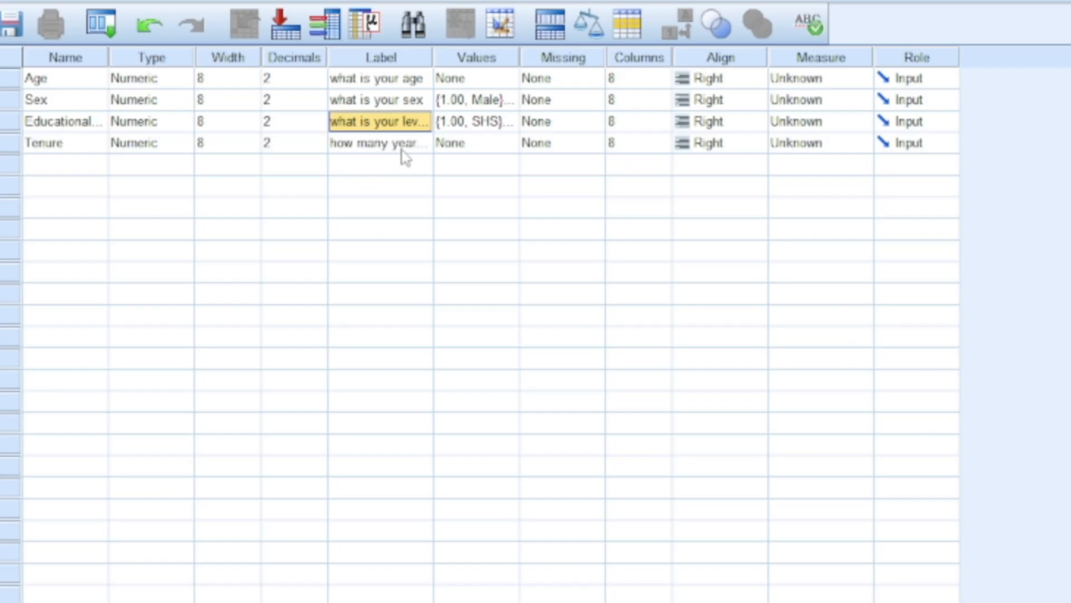
pyautogui.click(79, 150)
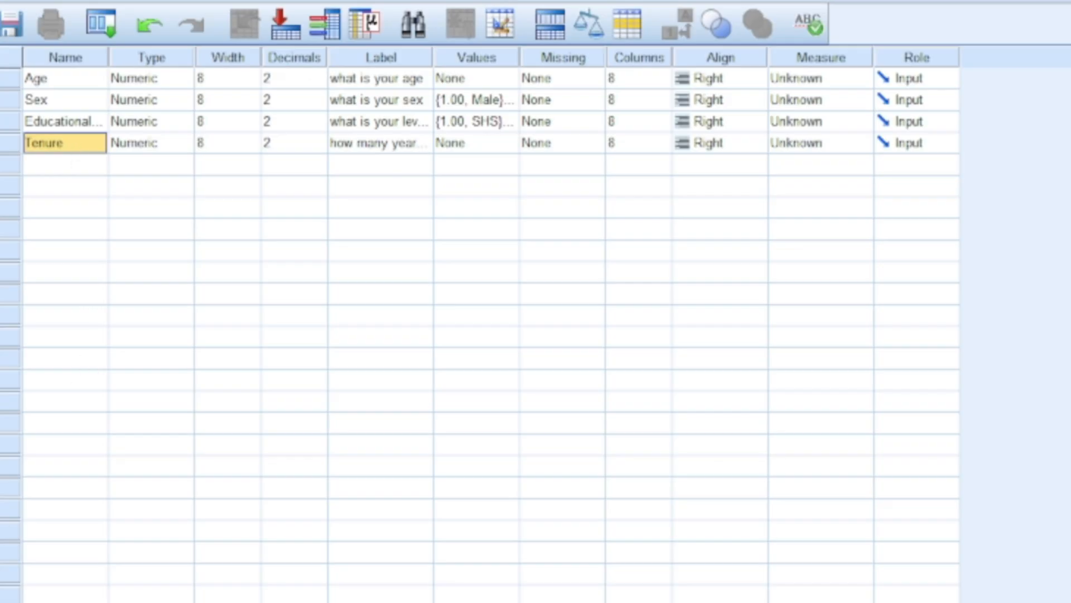
pyautogui.hotkey('ctrl', 't')
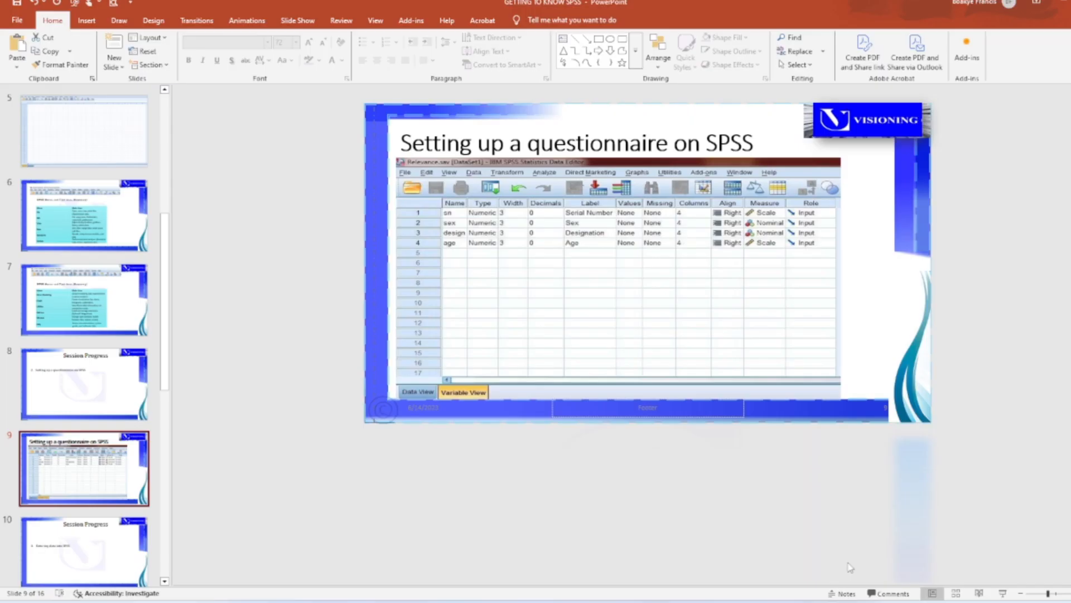
# Switch to the PowerPoint presentation and show the Session Progress slide about entering data into SPSS as a slide show
pyautogui.scroll(-1, 850, 567)
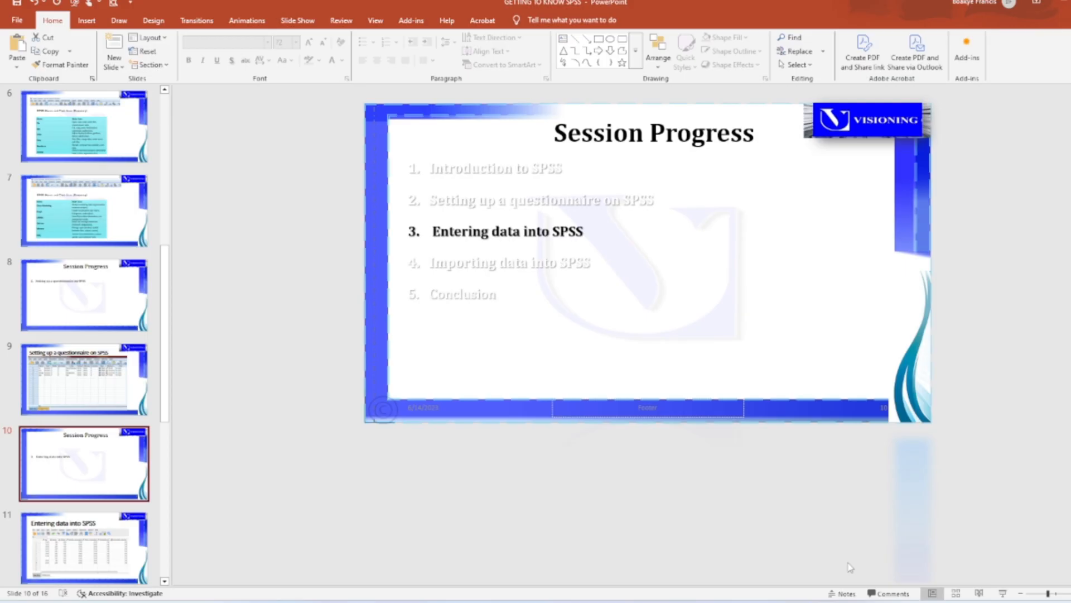
pyautogui.click(1003, 593)
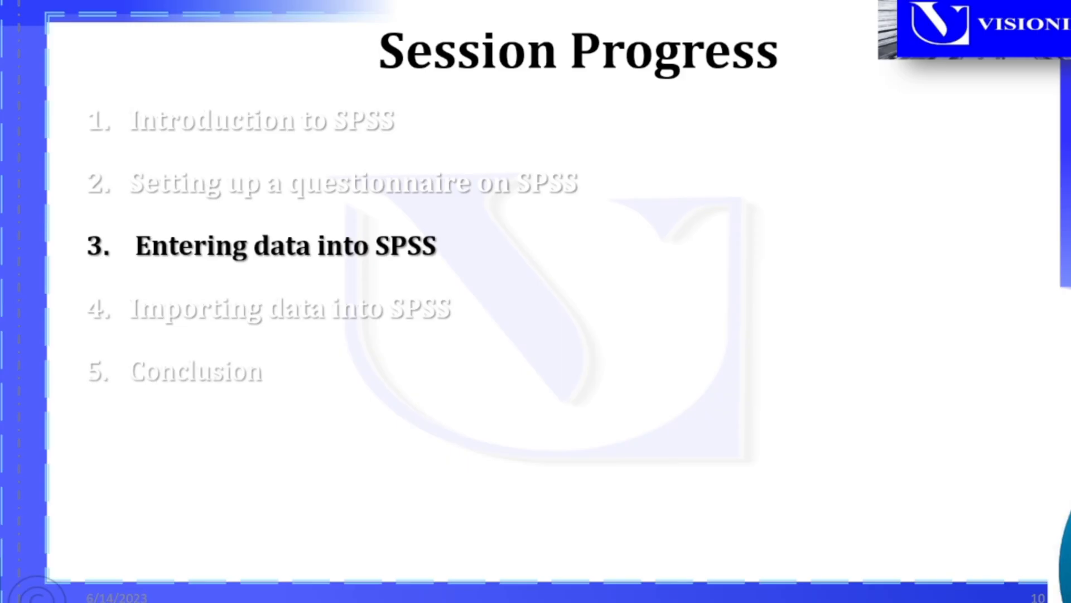
pyautogui.click(558, 348)
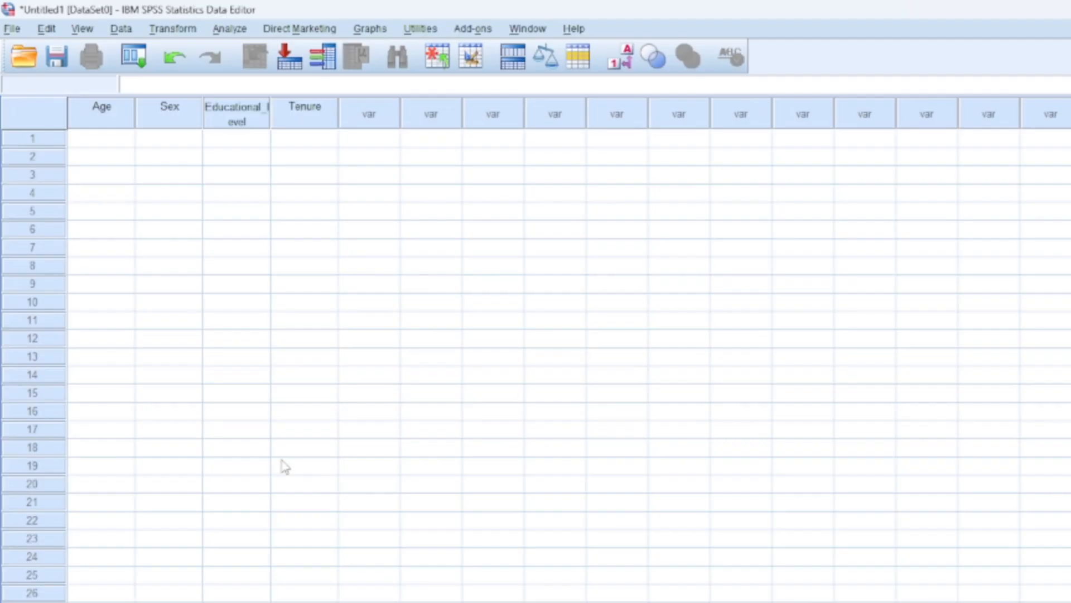
# Enter the first respondent's data in row 1: Age 20, Sex 1, Educational_level 1 and Tenure 5
pyautogui.click(100, 144)
pyautogui.write('20')
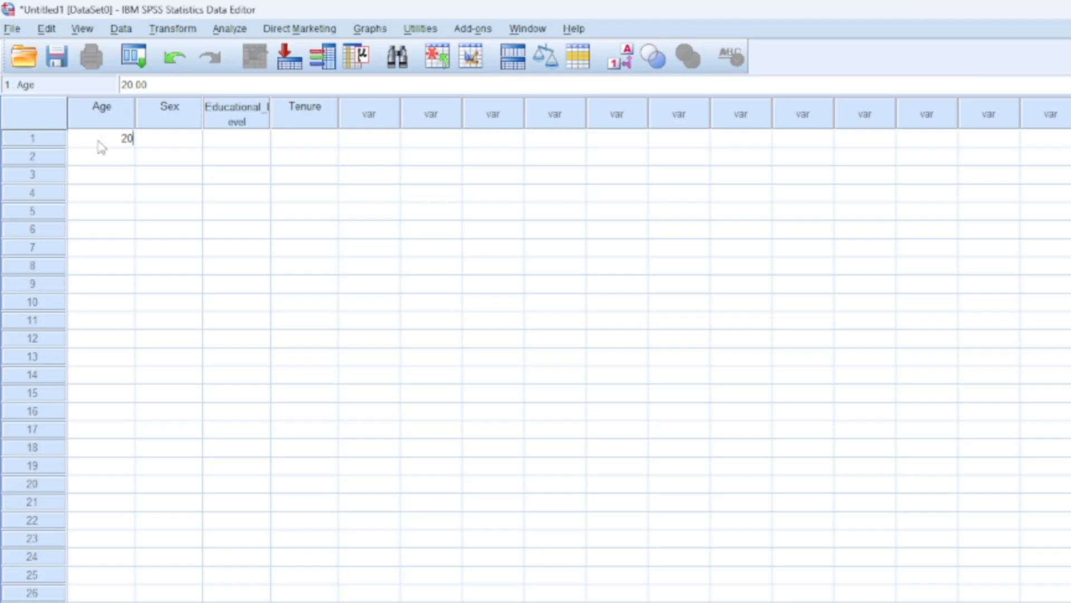
pyautogui.press('Tab')
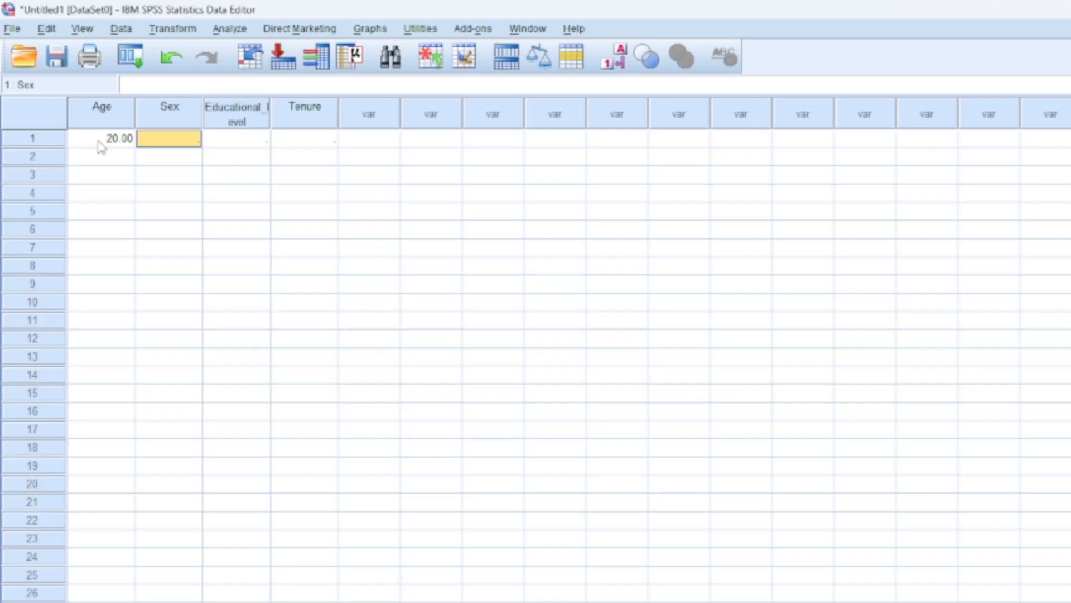
pyautogui.write('1')
pyautogui.press('Tab')
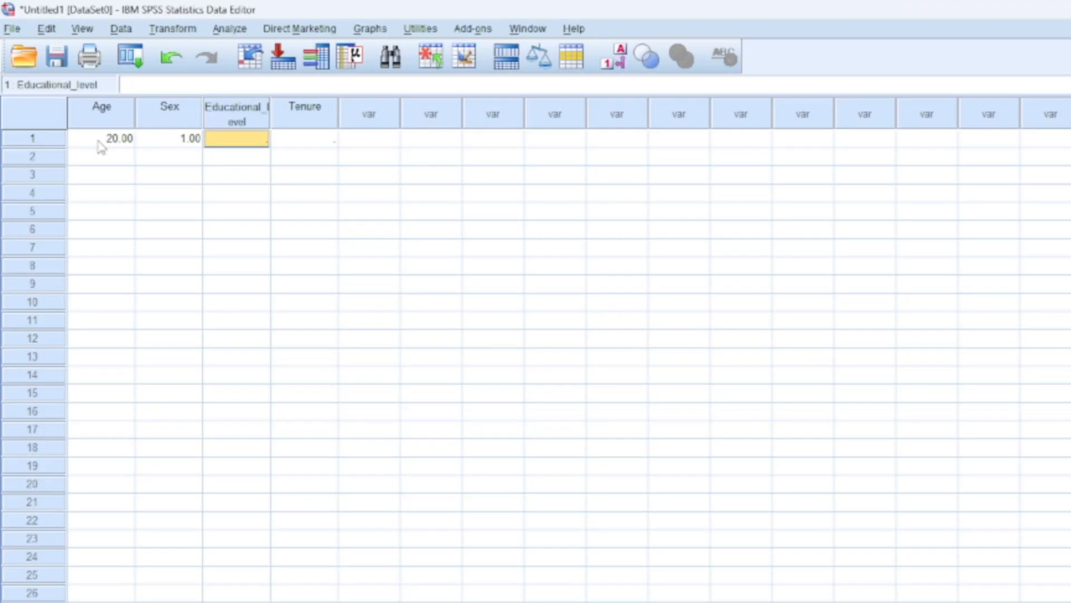
pyautogui.write('1')
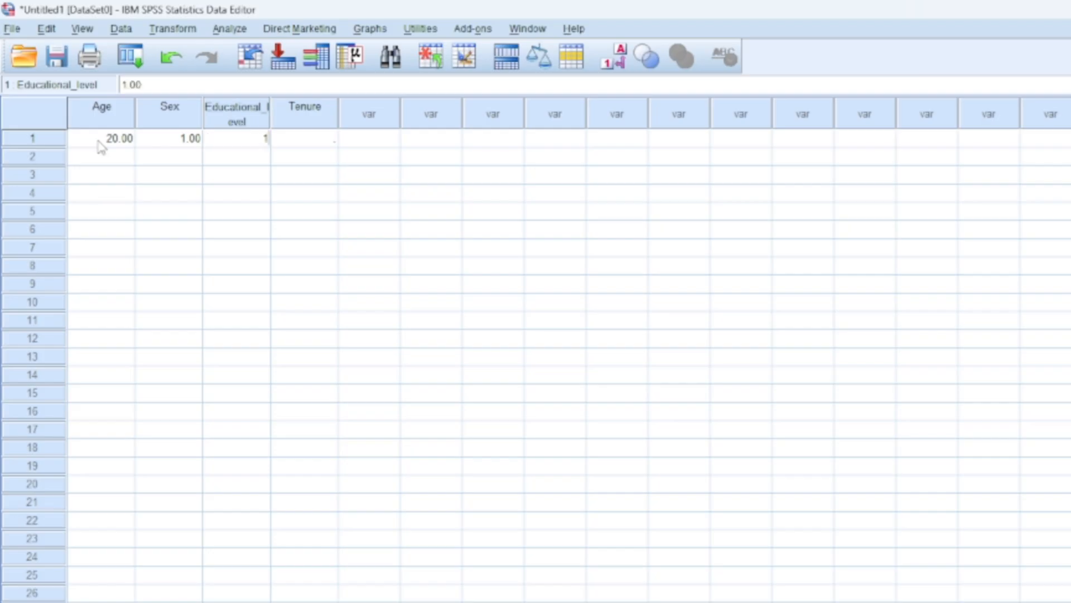
pyautogui.press('Tab')
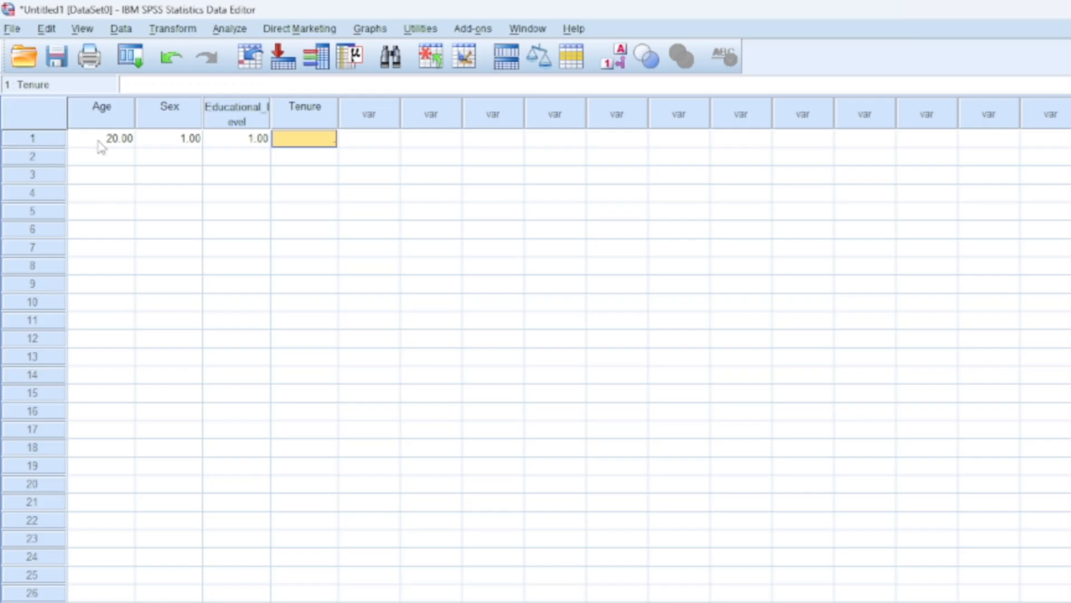
pyautogui.write('5')
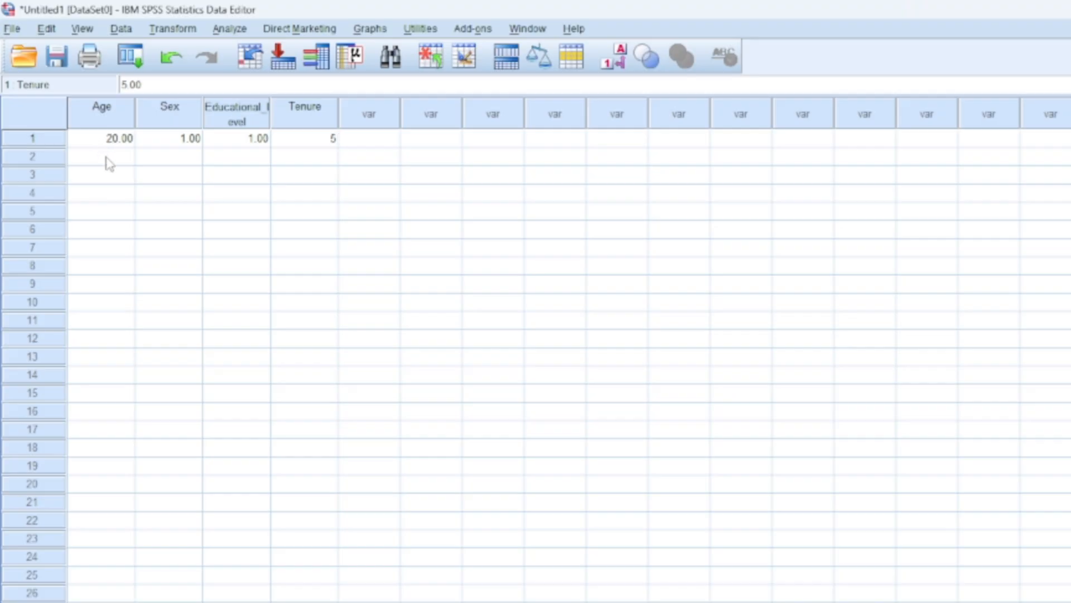
# Enter the second respondent's data in row 2: Age 30, Sex 2, Educational_level 2 and Tenure 3
pyautogui.click(109, 162)
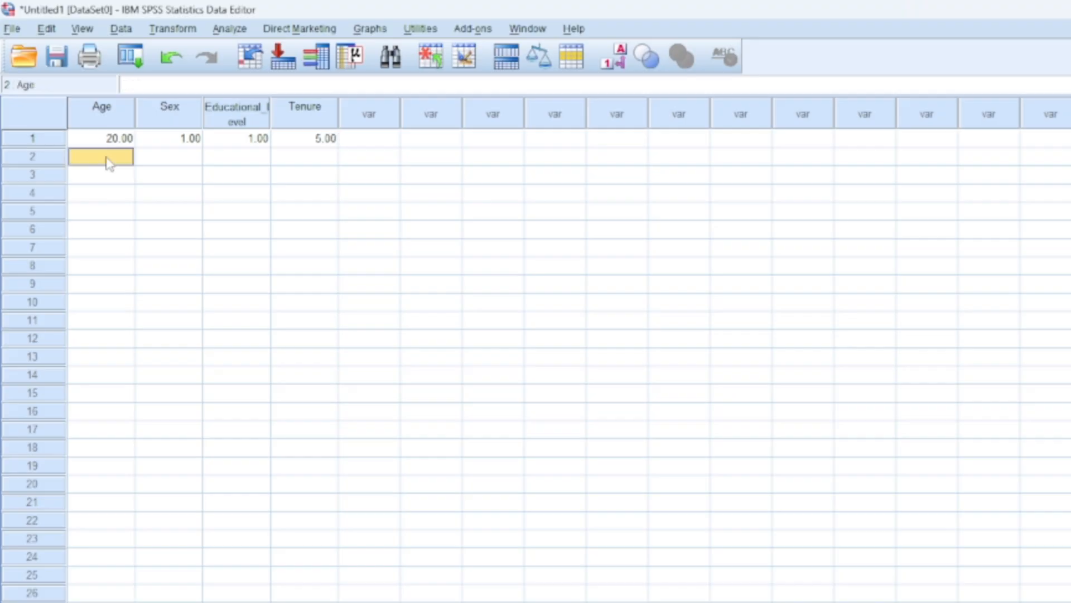
pyautogui.write('30')
pyautogui.press('Tab')
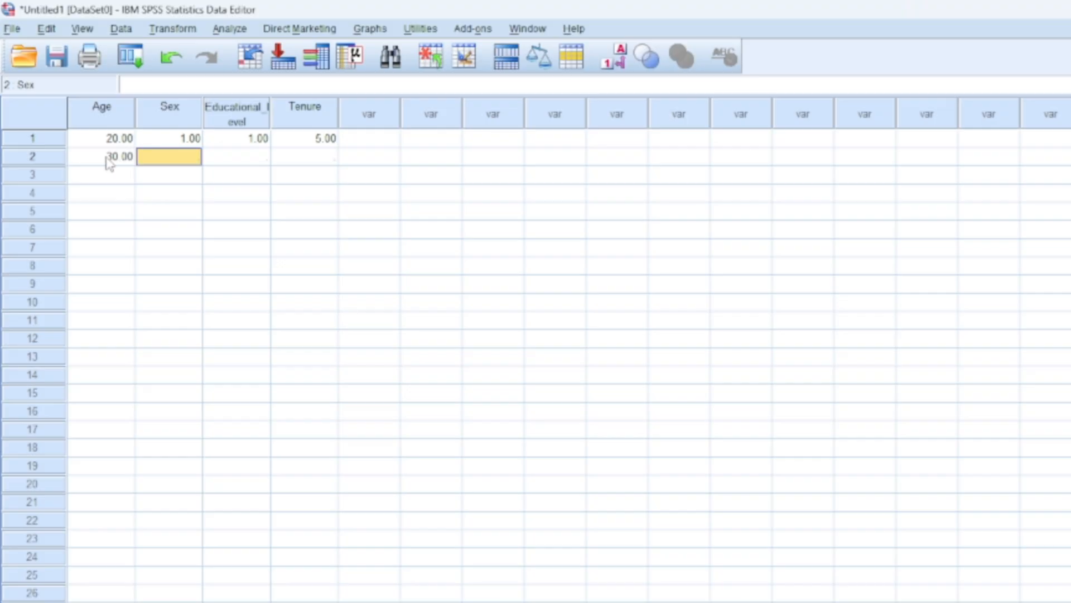
pyautogui.write('2')
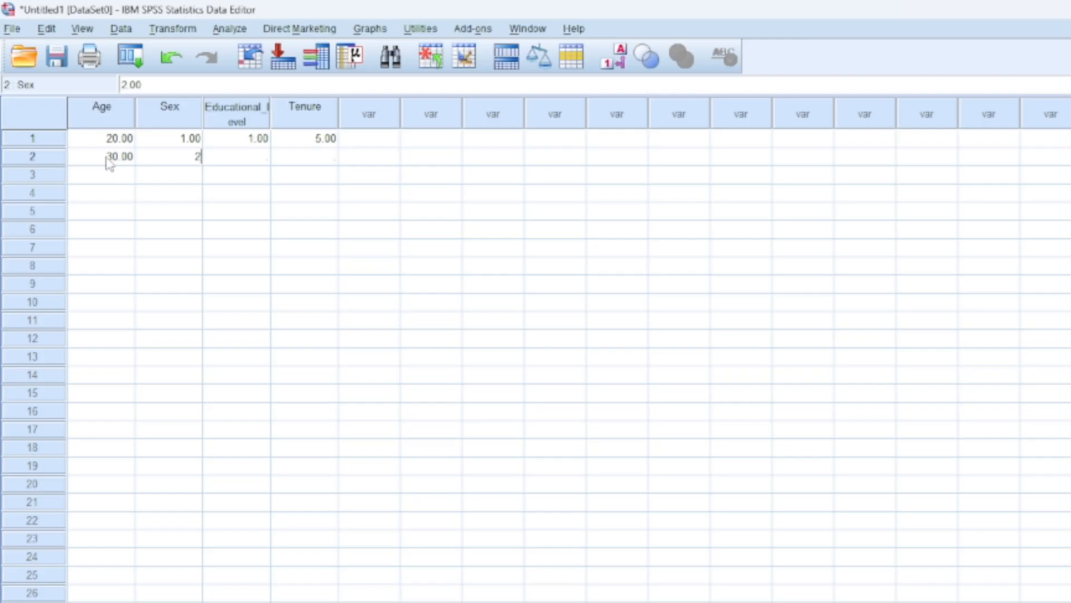
pyautogui.press('Tab')
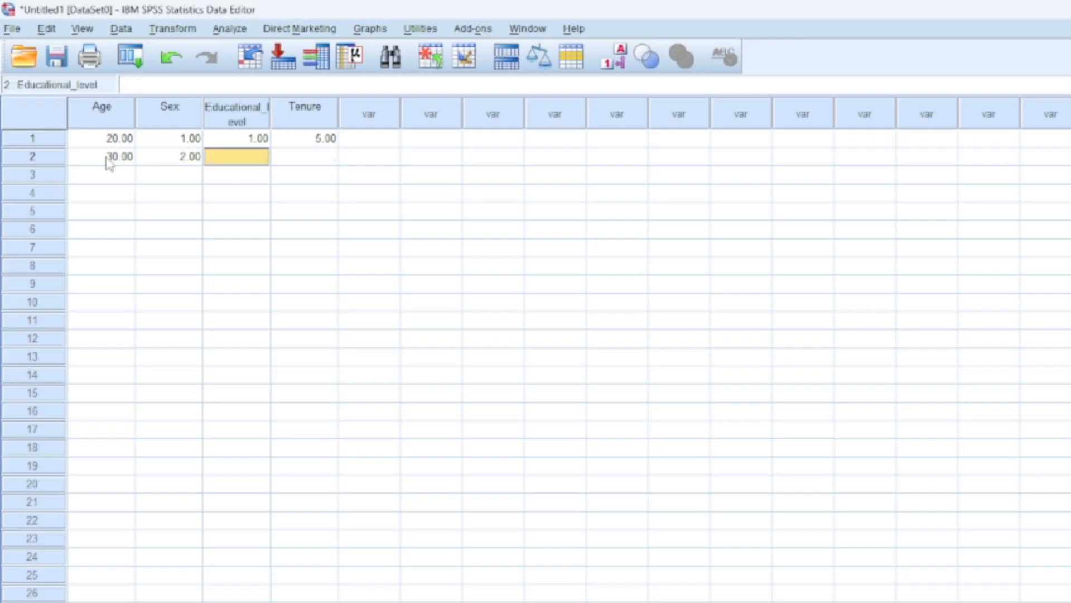
pyautogui.write('2')
pyautogui.press('Tab')
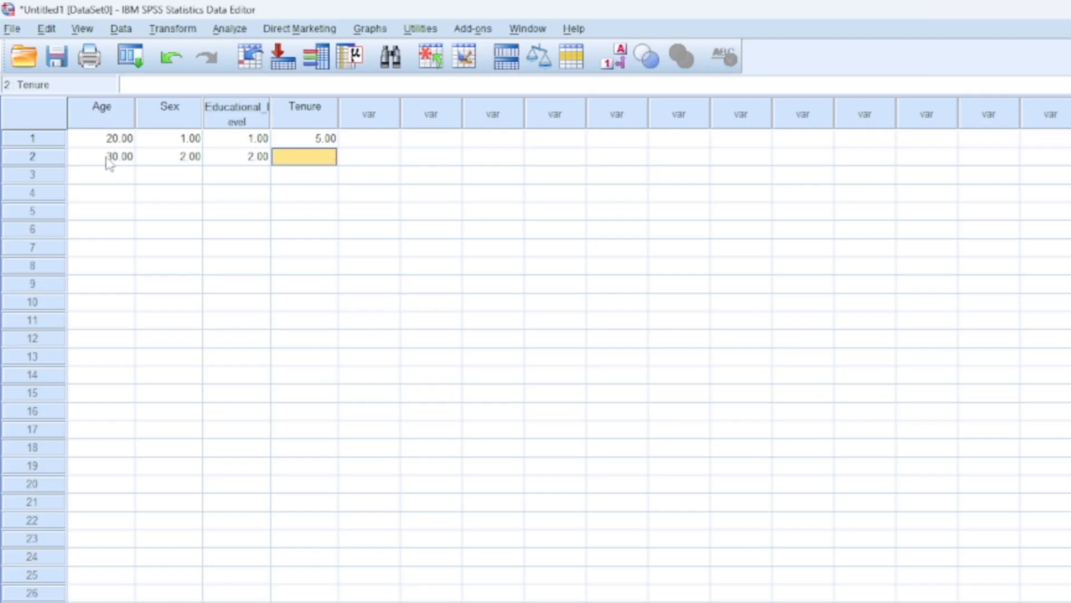
pyautogui.write('3')
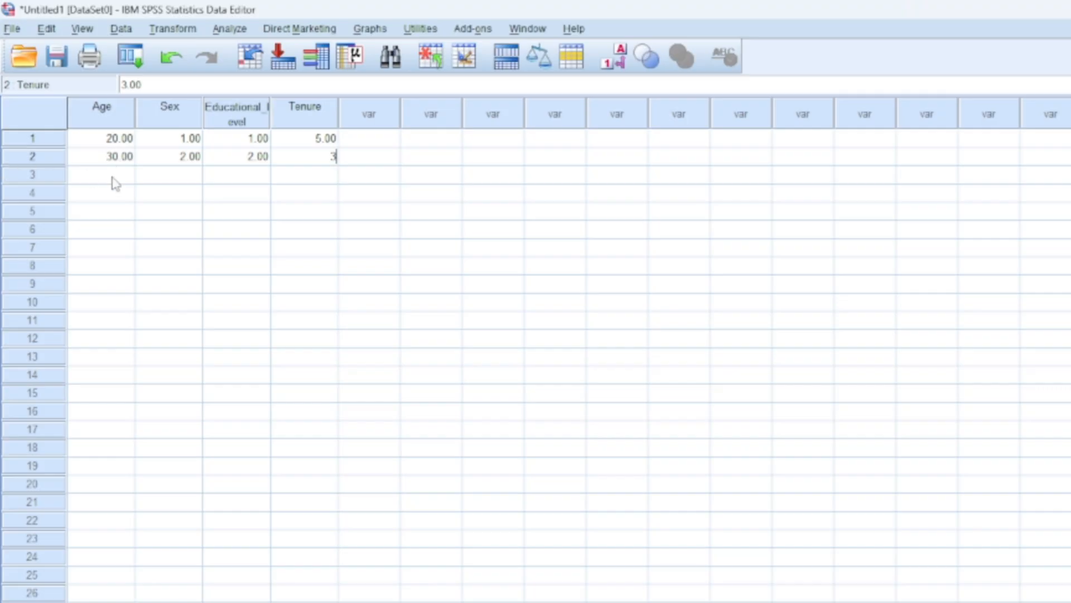
# Enter the third respondent's data in row 3: Age 30, Sex 1, Educational_level 3 and Tenure 7
pyautogui.click(114, 182)
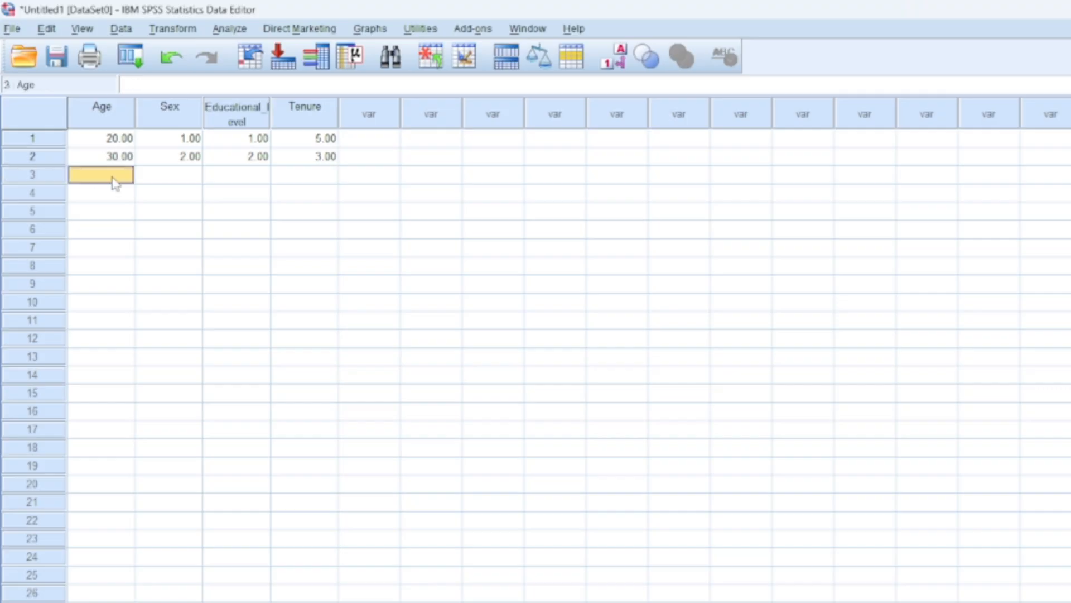
pyautogui.write('30')
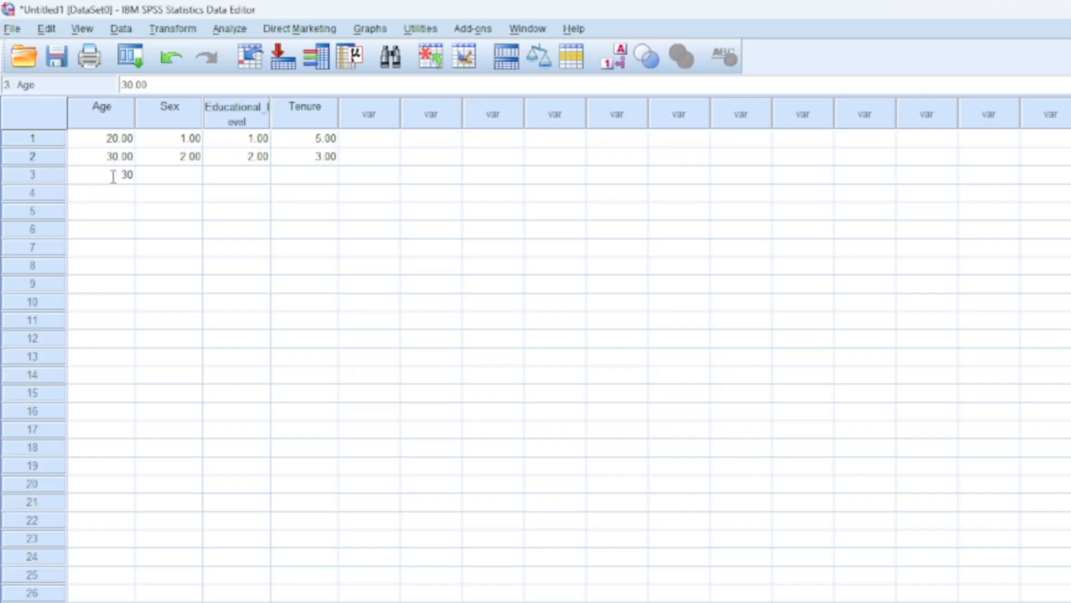
pyautogui.press('Tab')
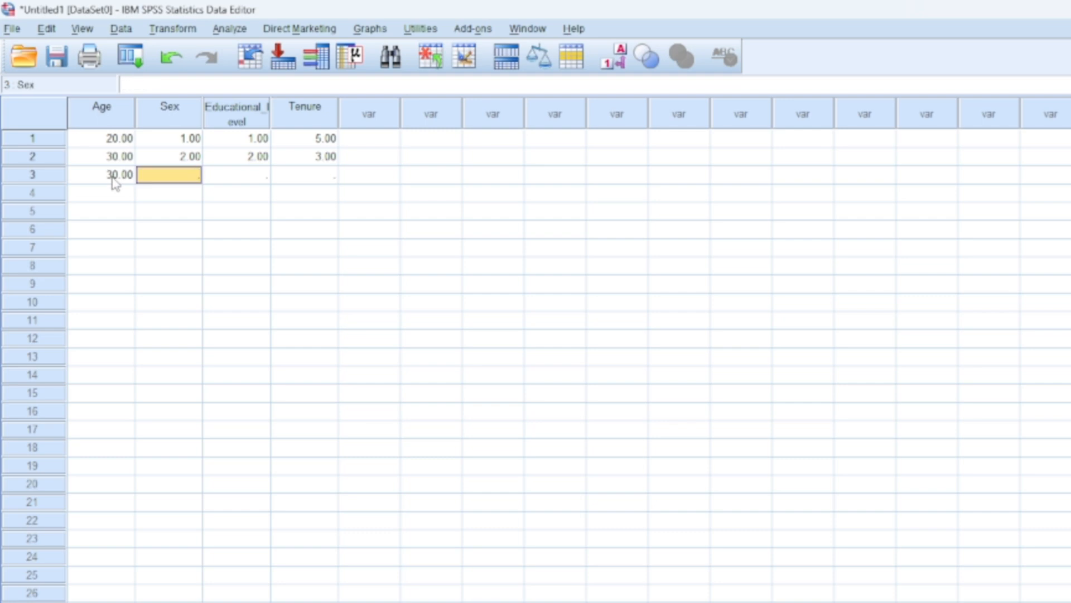
pyautogui.write('3')
pyautogui.press('Tab')
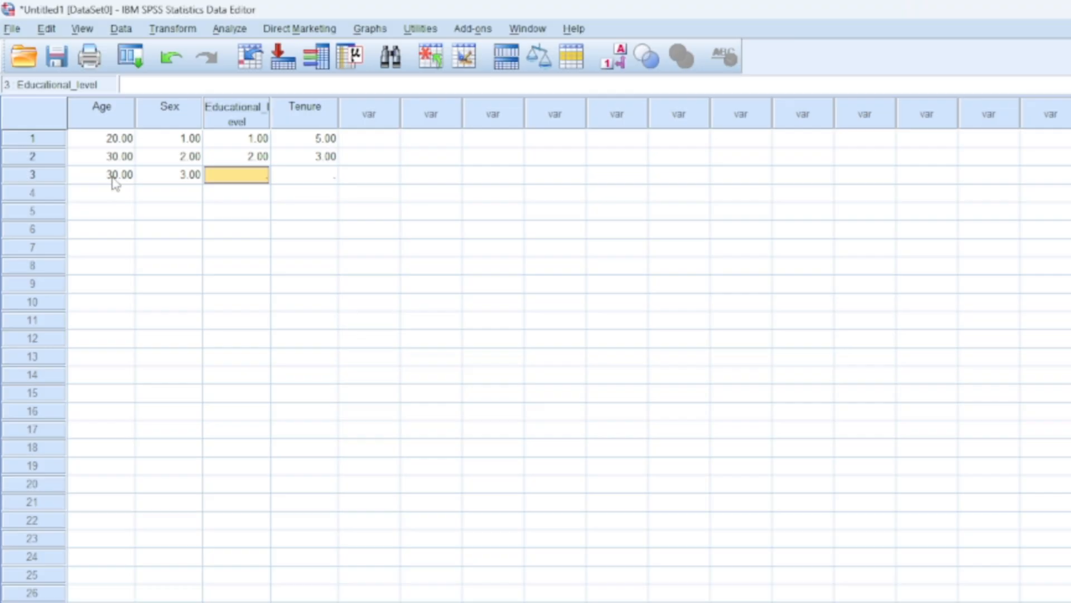
pyautogui.press('Left')
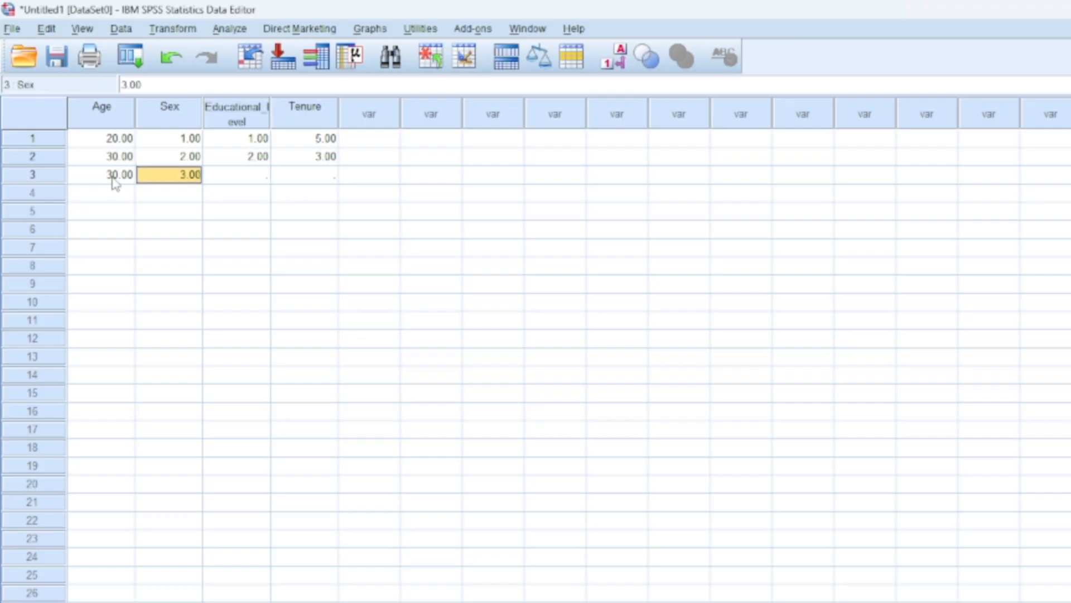
pyautogui.write('1')
pyautogui.press('Tab')
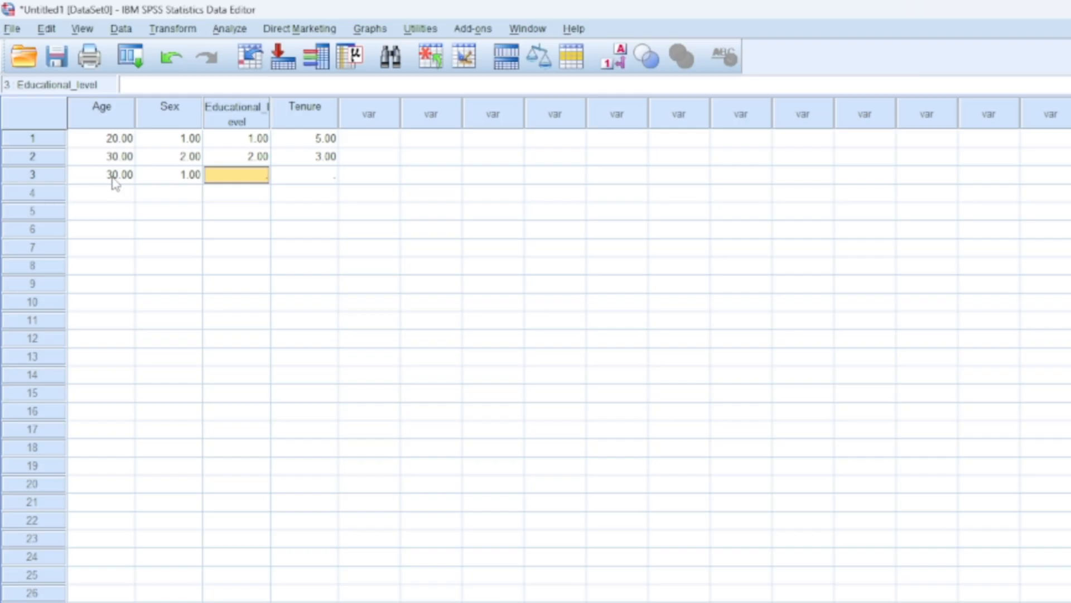
pyautogui.write('3')
pyautogui.press('Tab')
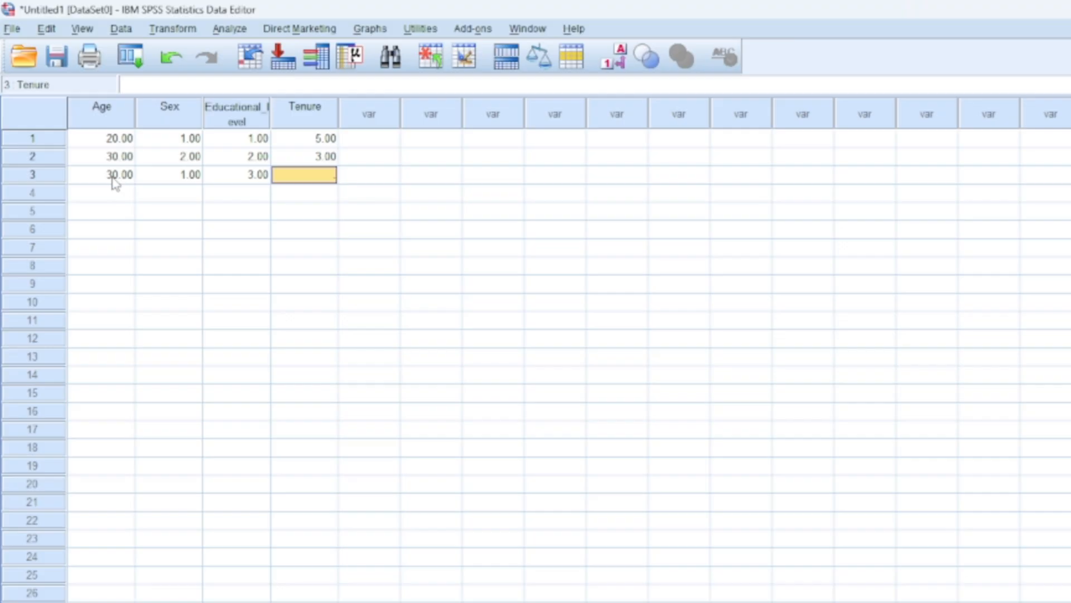
pyautogui.write('7')
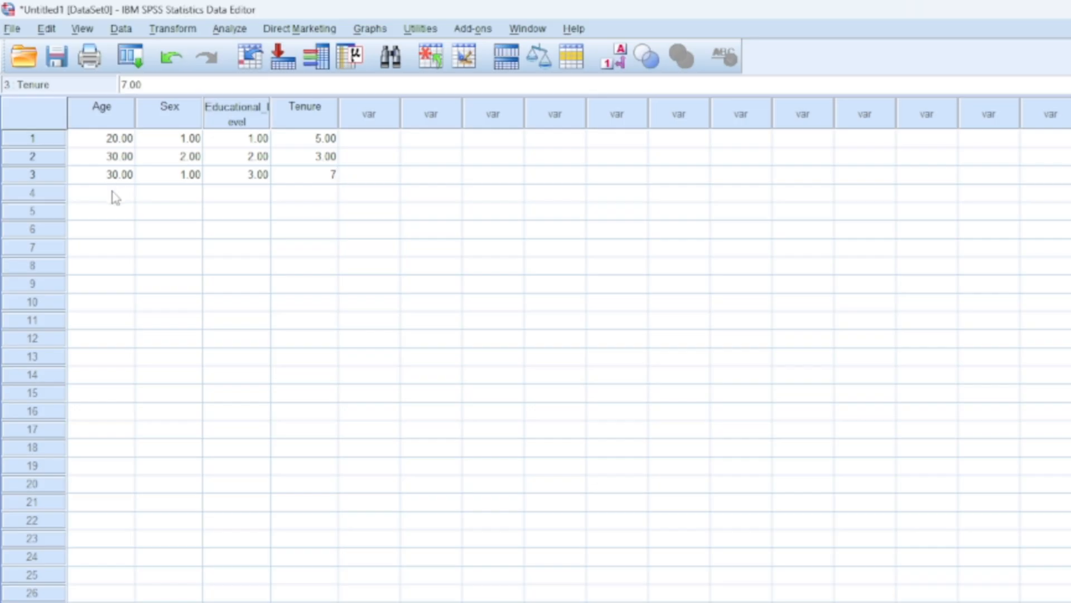
# Enter the fourth respondent's data in row 4: Age 35, Sex 2, Educational_level 4 and Tenure 10
pyautogui.click(115, 197)
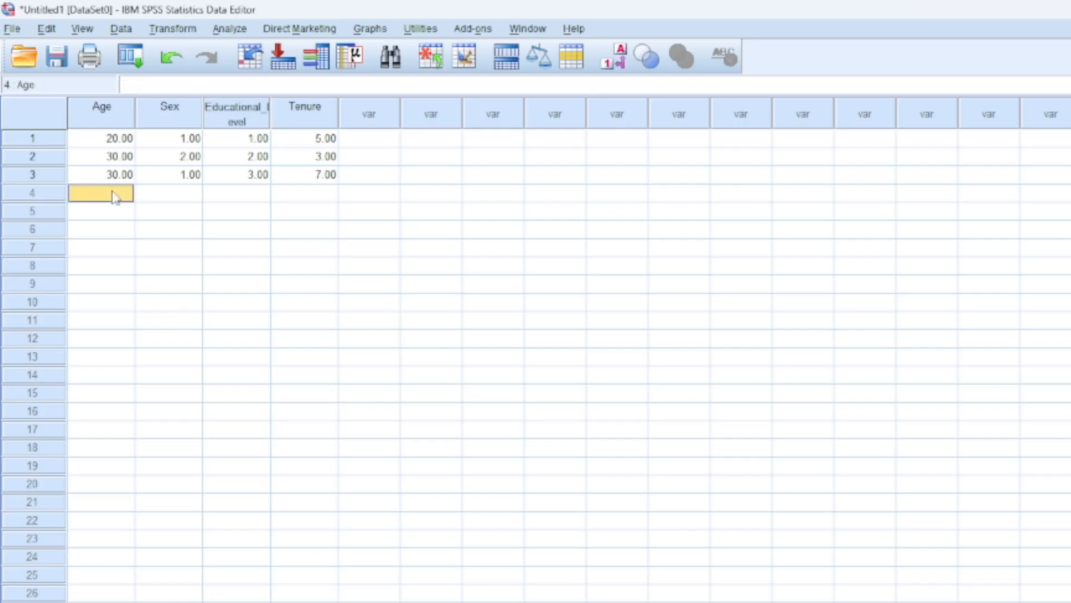
pyautogui.write('35')
pyautogui.press('Tab')
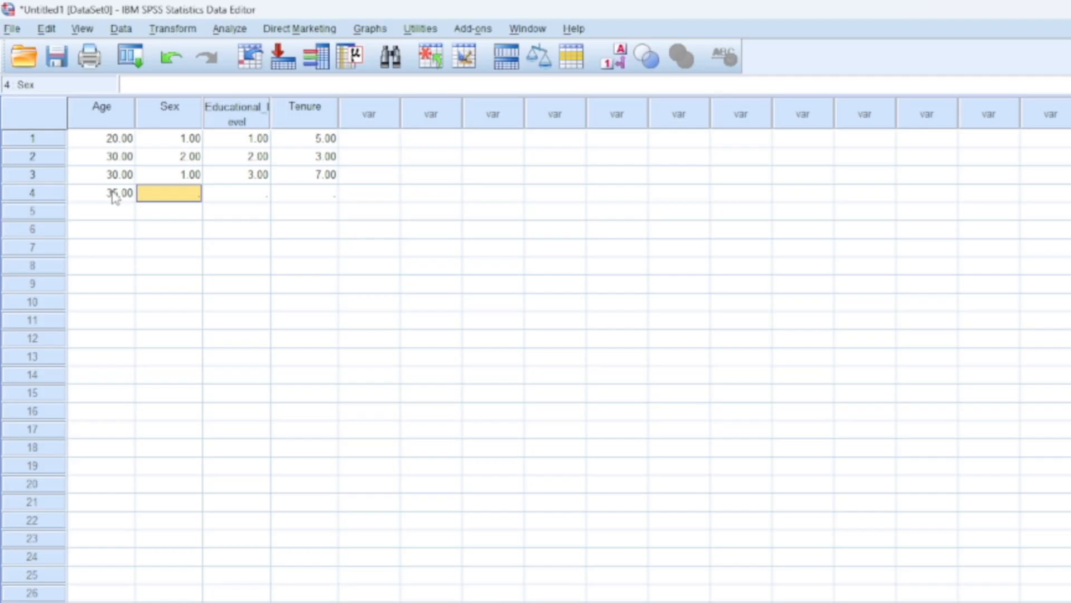
pyautogui.write('2')
pyautogui.press('Tab')
pyautogui.write('4')
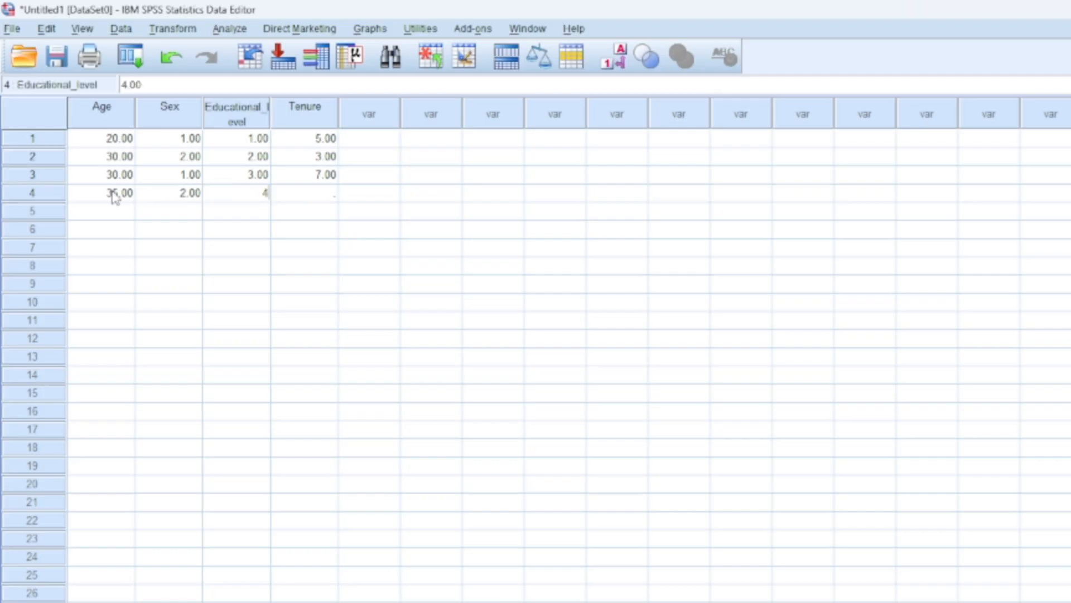
pyautogui.press('Tab')
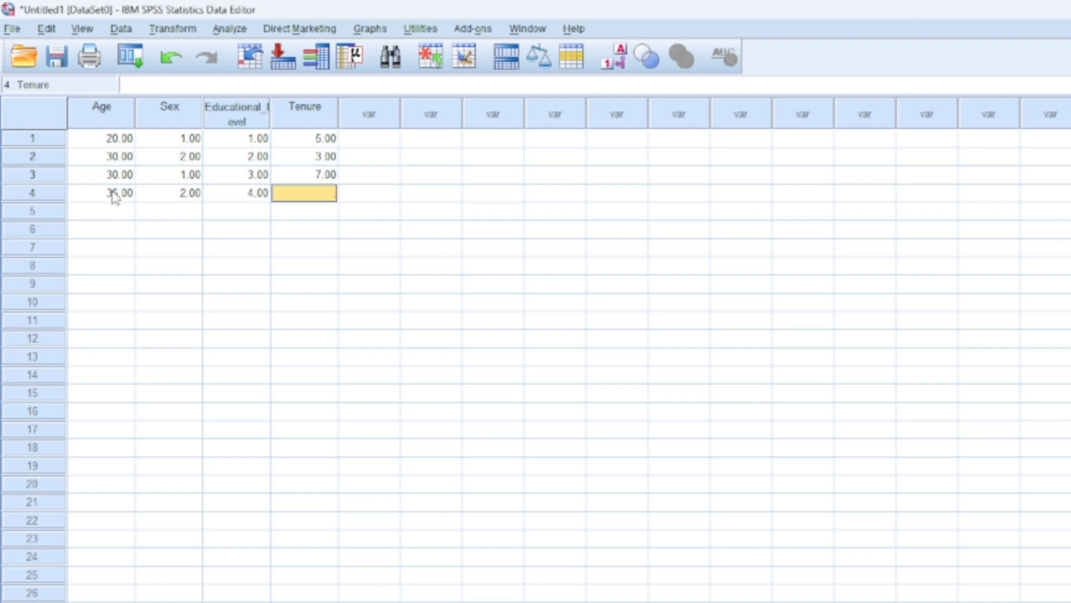
pyautogui.write('10')
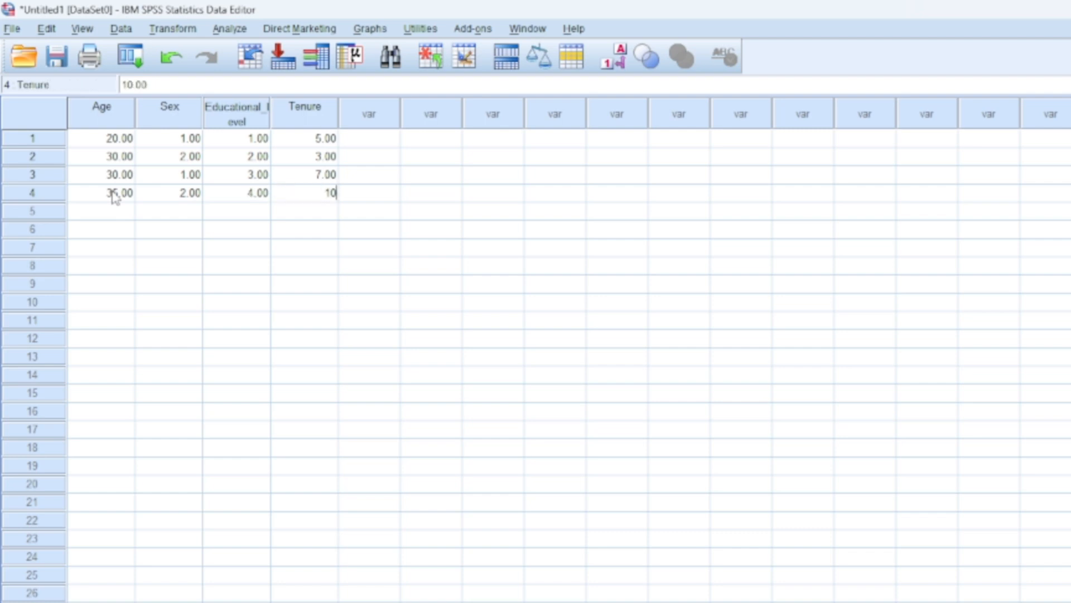
pyautogui.press('Return')
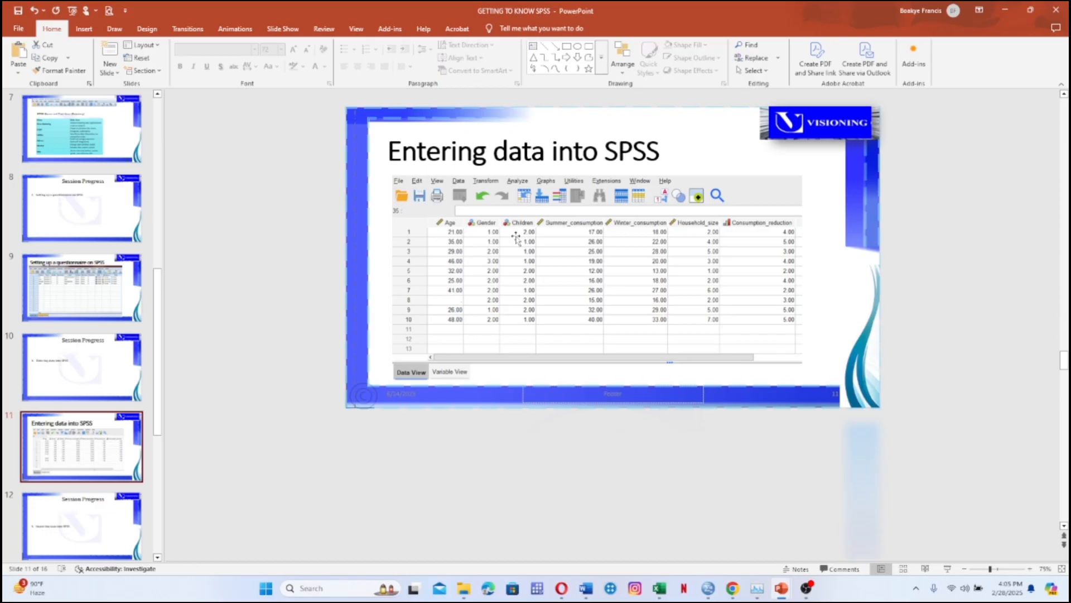
# Run the PowerPoint slide show from the Entering data into SPSS slide and advance to the Importing Data slide
pyautogui.click(948, 568)
pyautogui.press('Right')
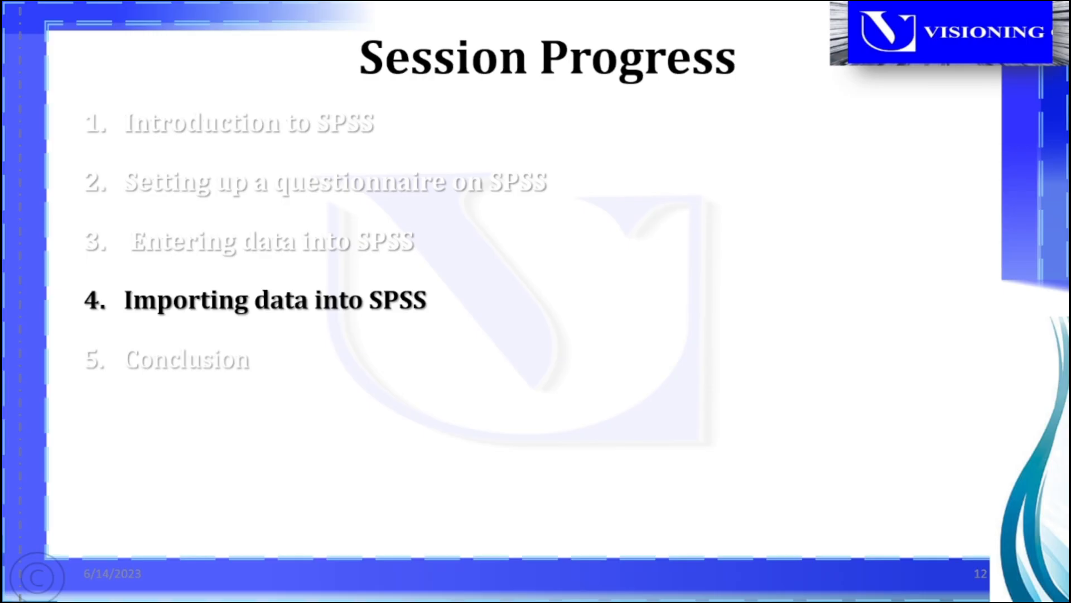
pyautogui.press('Right')
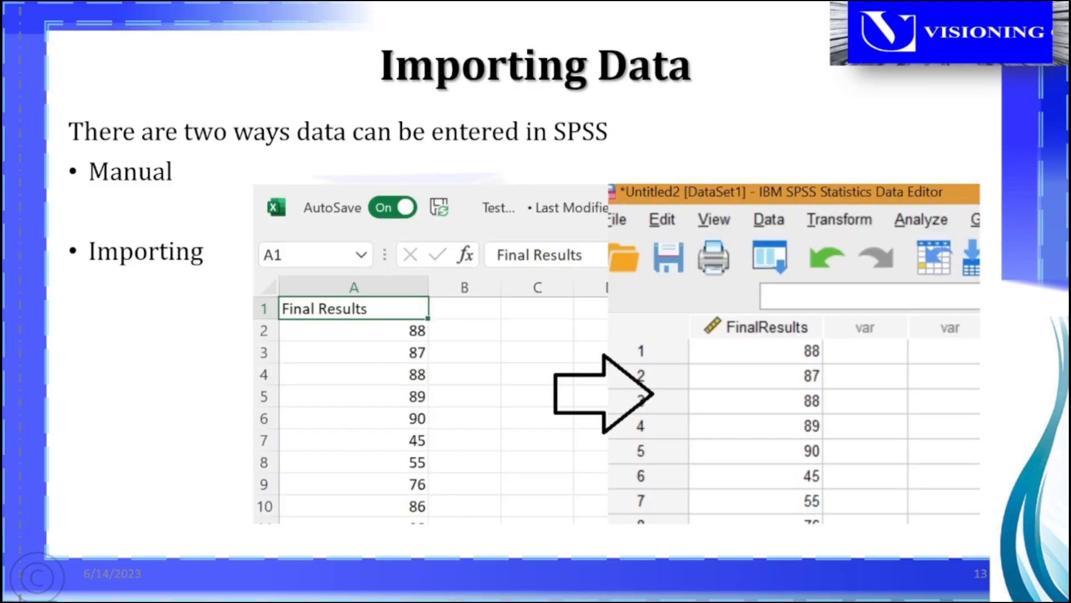
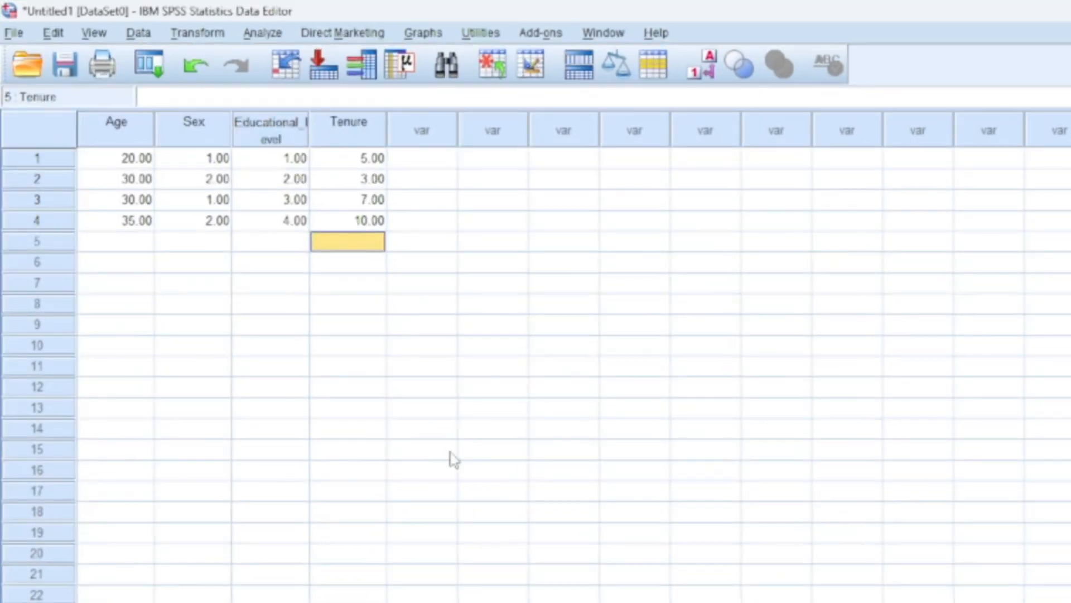
pyautogui.moveTo(89, 139)
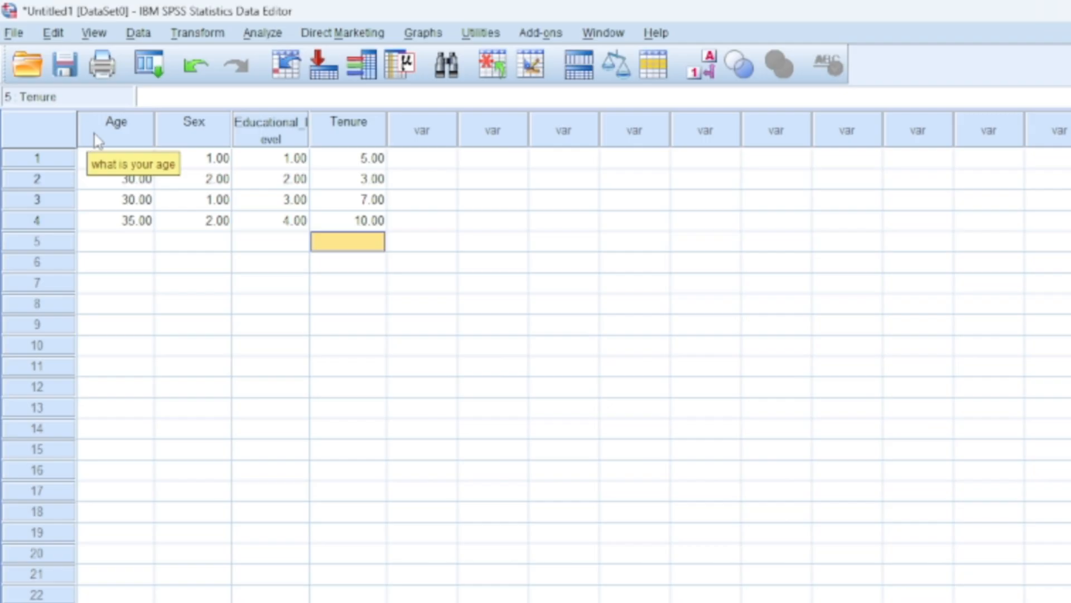
pyautogui.moveTo(357, 148)
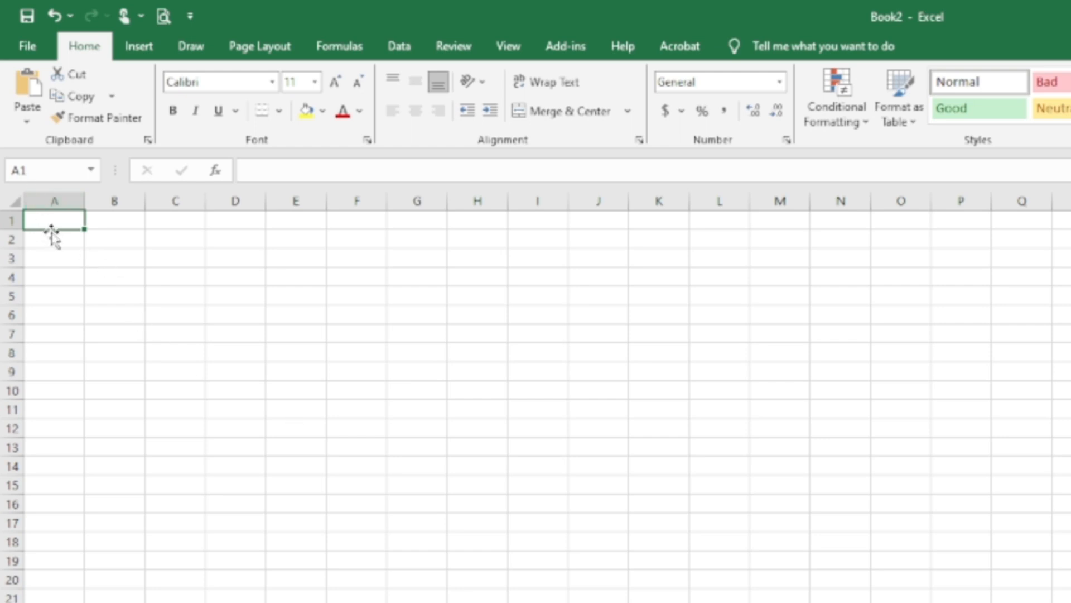
# In the blank Excel workbook, enter the headers Name, Age, Sex and Educational_level in cells A1 to D1
pyautogui.write('Name')
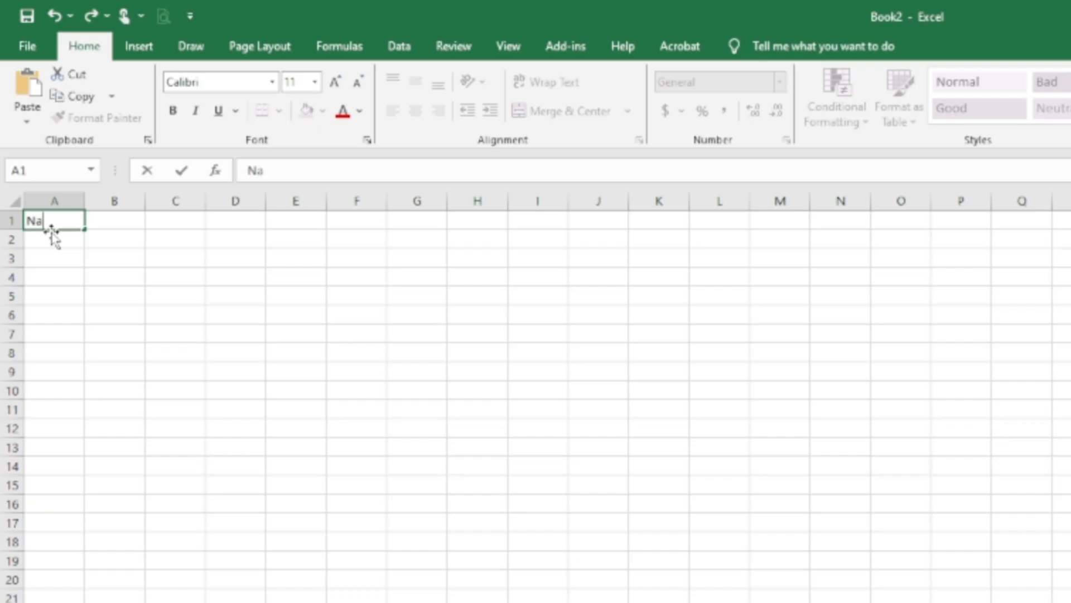
pyautogui.click(119, 219)
pyautogui.write('Age')
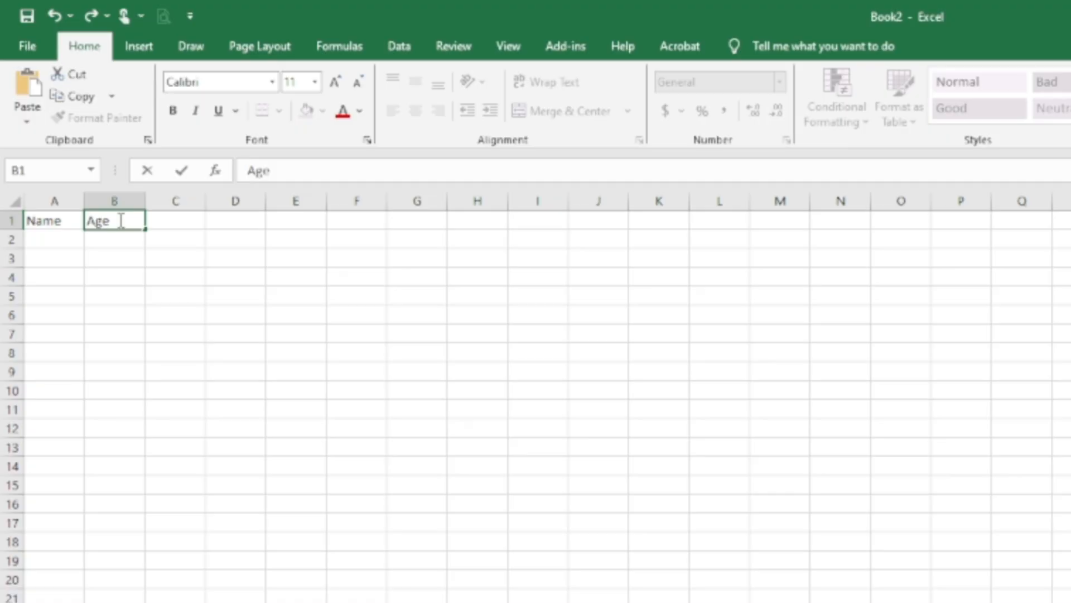
pyautogui.press('Tab')
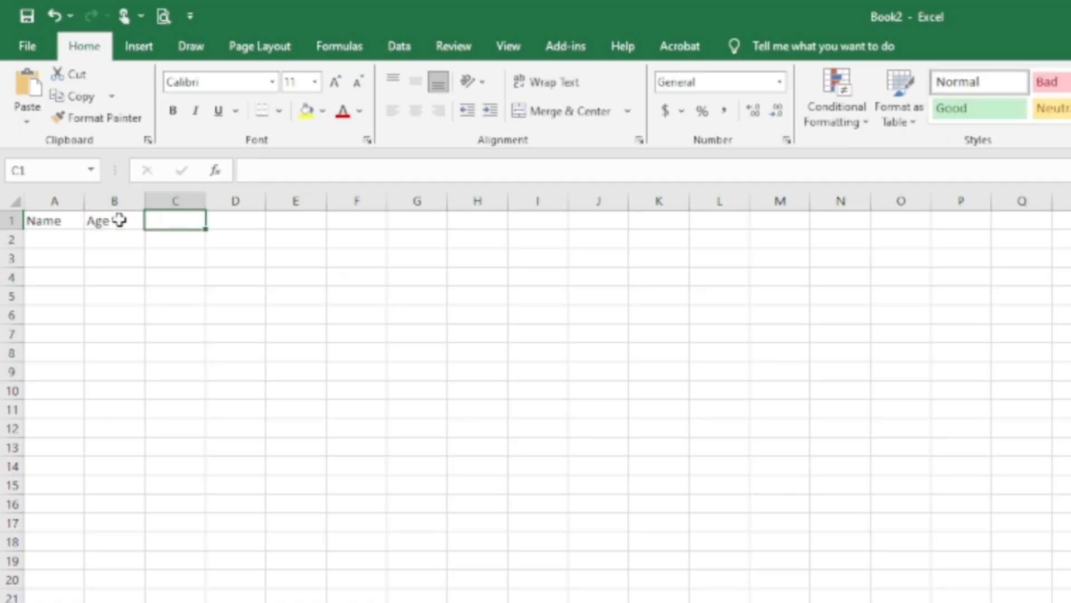
pyautogui.write('Sex')
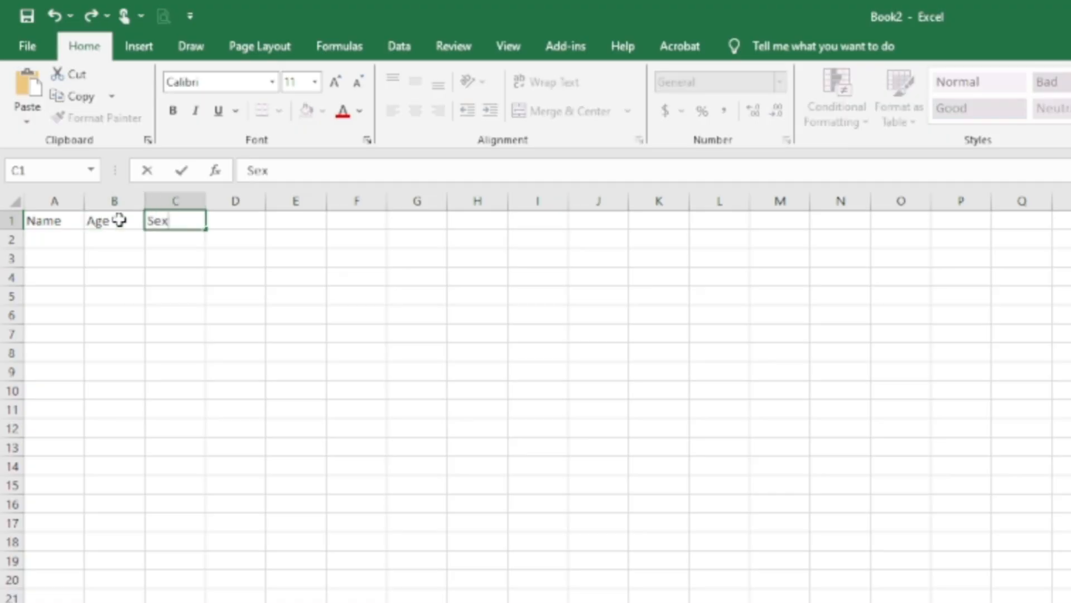
pyautogui.press('Tab')
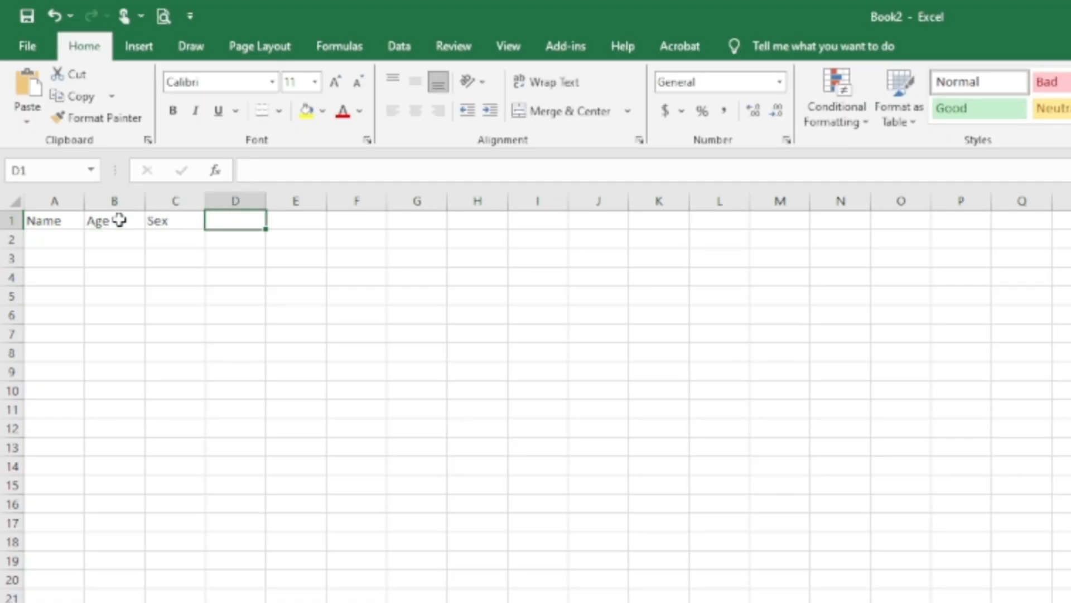
pyautogui.write('E')
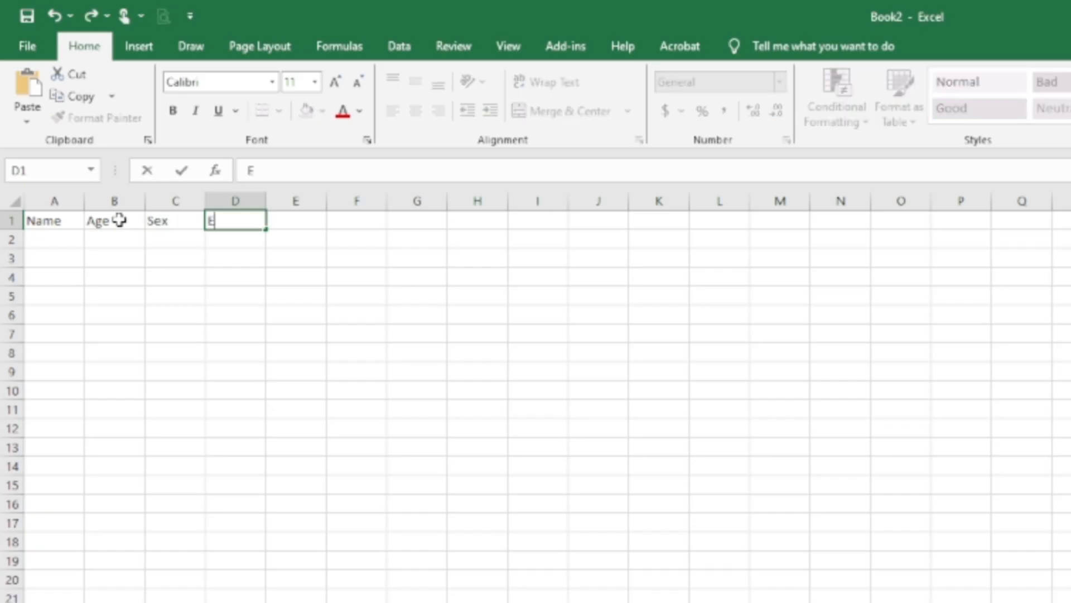
pyautogui.write('ducational')
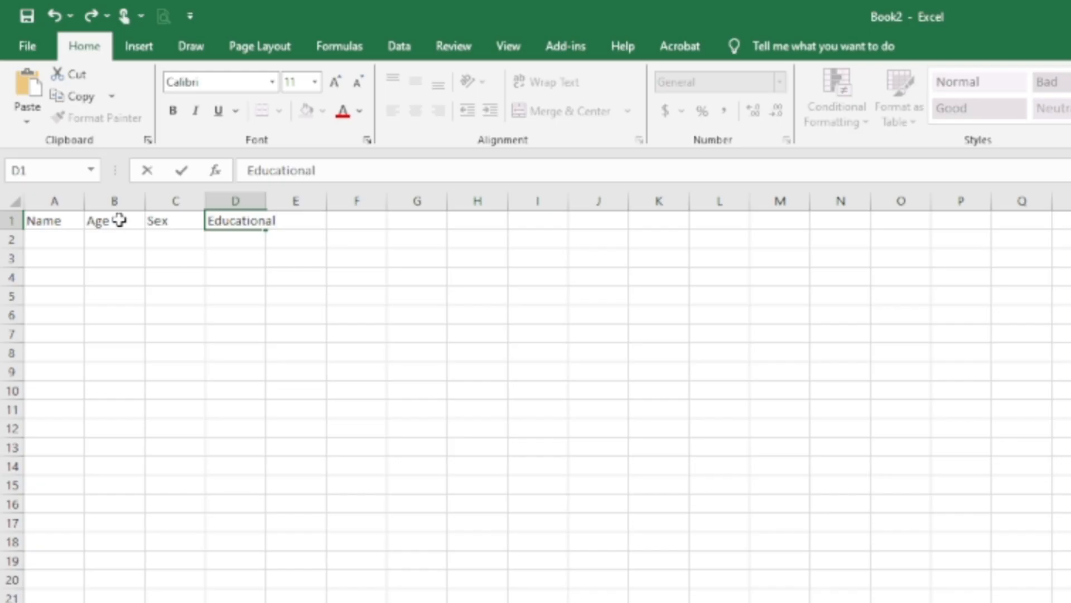
pyautogui.write('_level')
pyautogui.press('Tab')
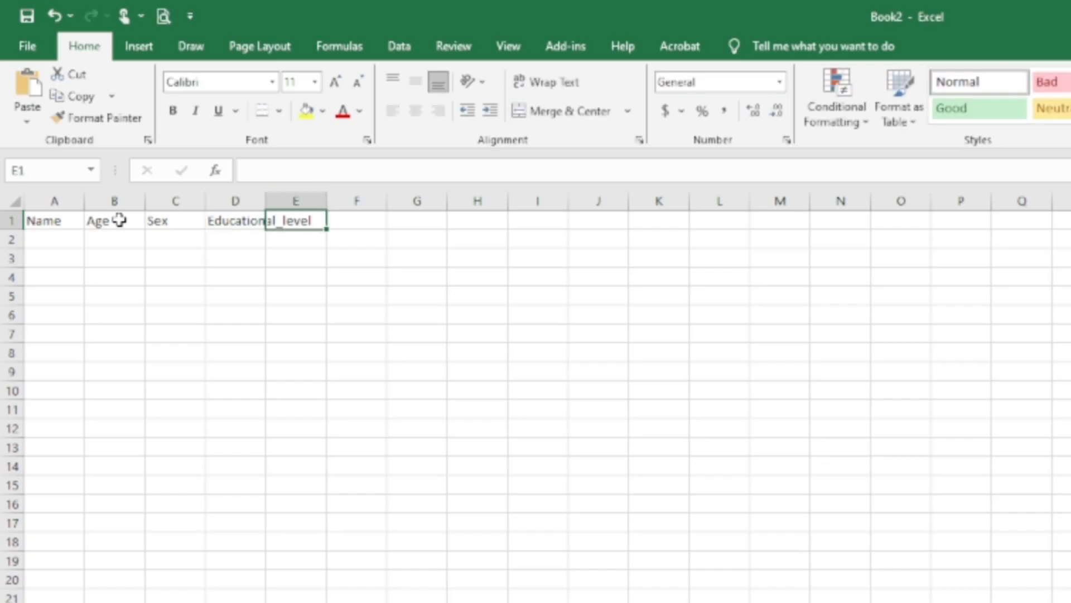
# Auto-fit column D to the Educational_level header and enter the header Tenure in cell E1
pyautogui.click(347, 229)
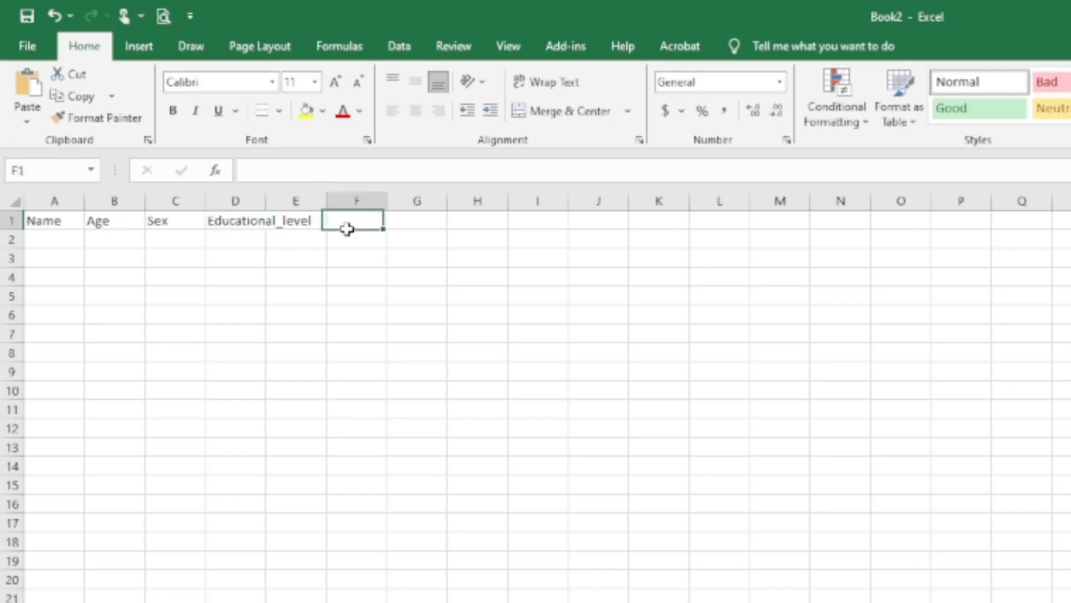
pyautogui.doubleClick(266, 201)
pyautogui.click(328, 223)
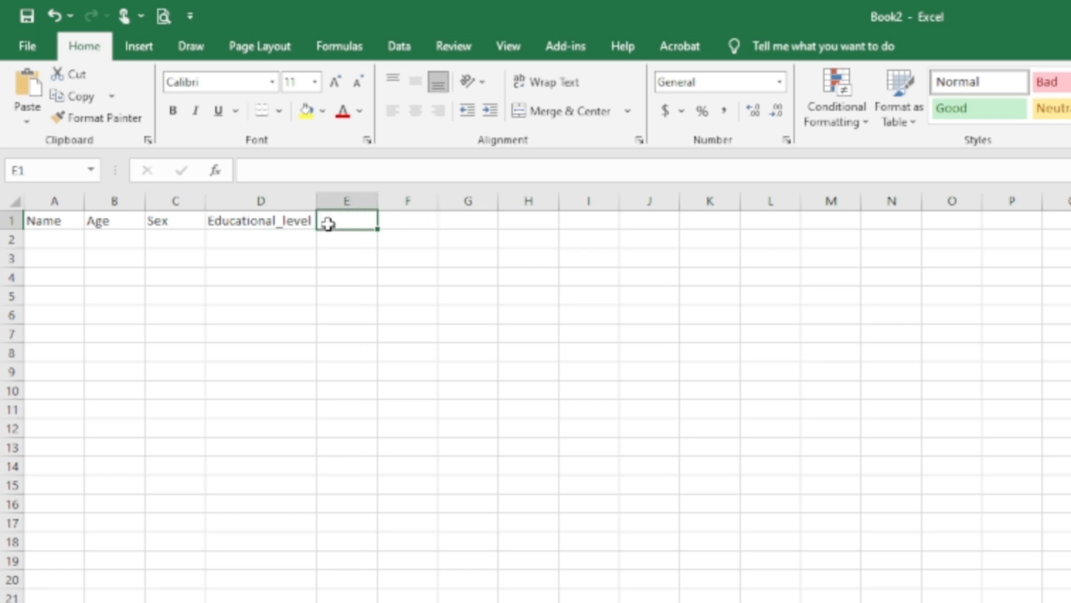
pyautogui.write('Tenure')
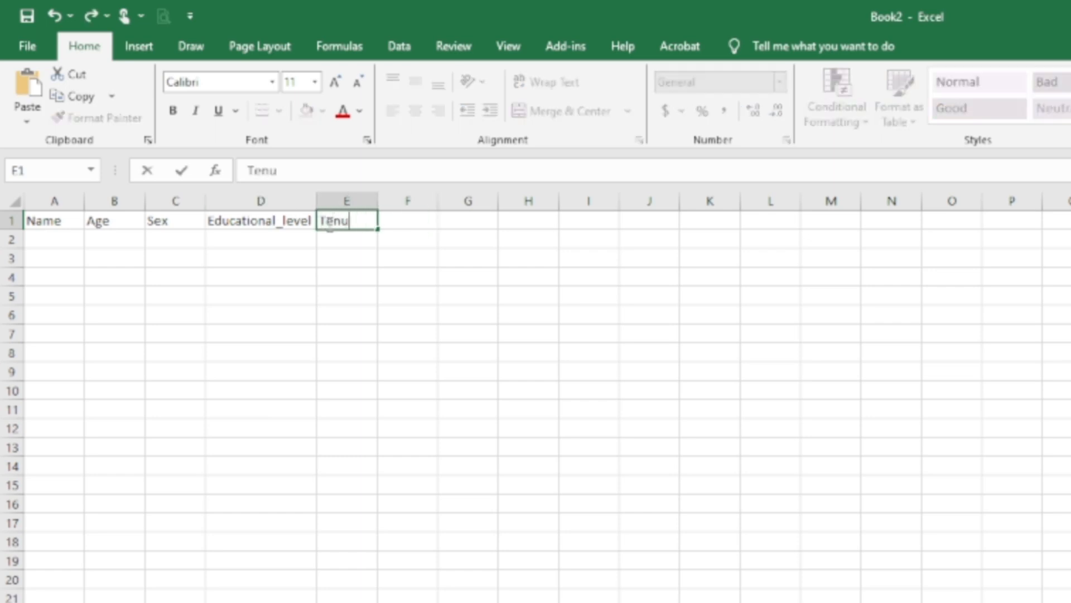
pyautogui.click(410, 223)
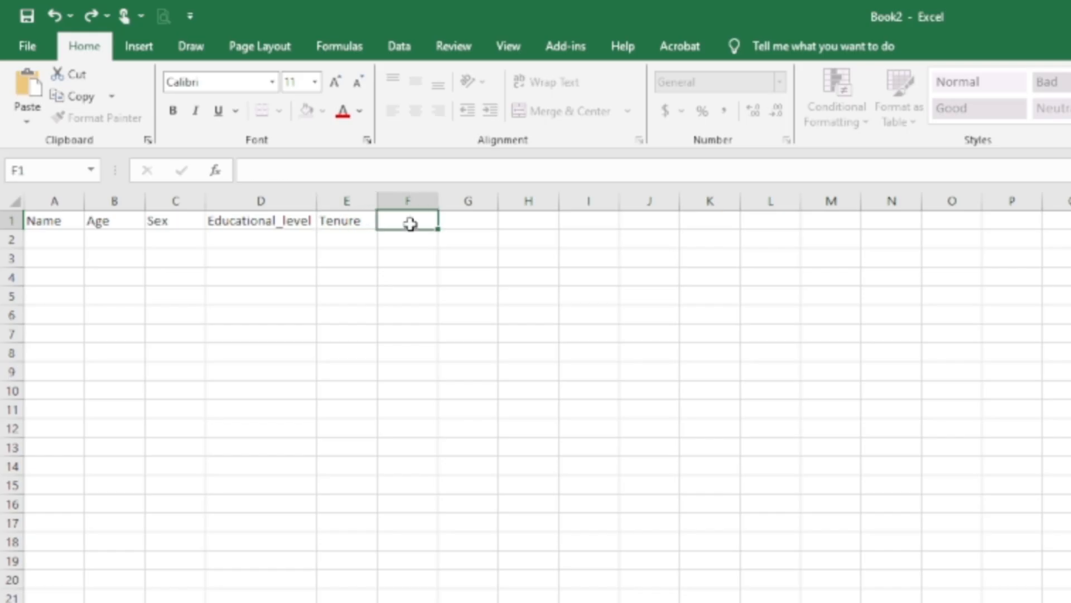
# Fill row 2 with the first respondent's name, Age 20, Sex 1, Educational_level 1 and Tenure 2
pyautogui.click(45, 241)
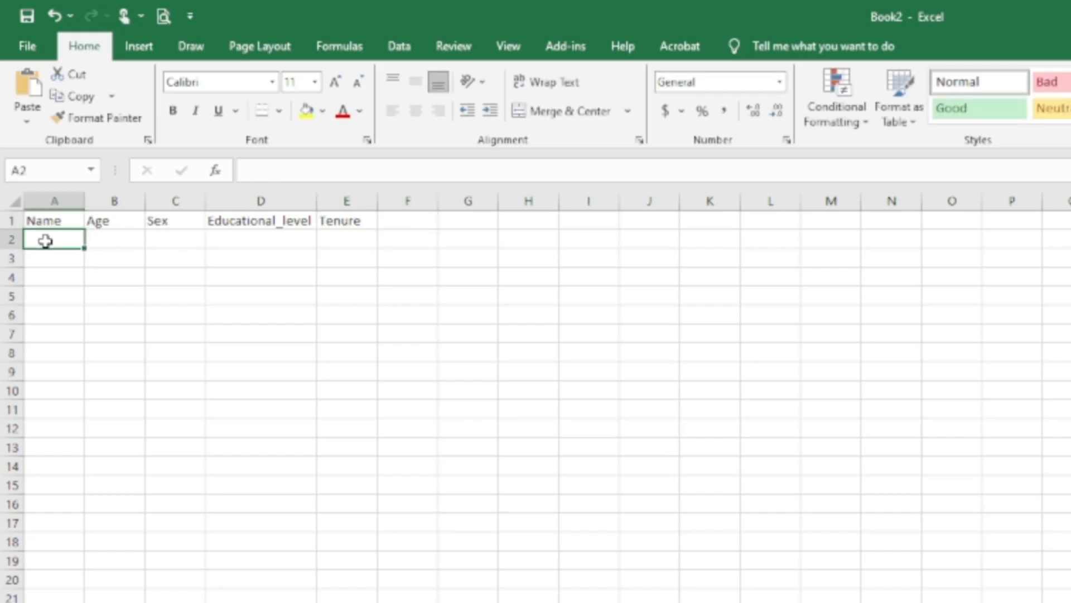
pyautogui.write('E')
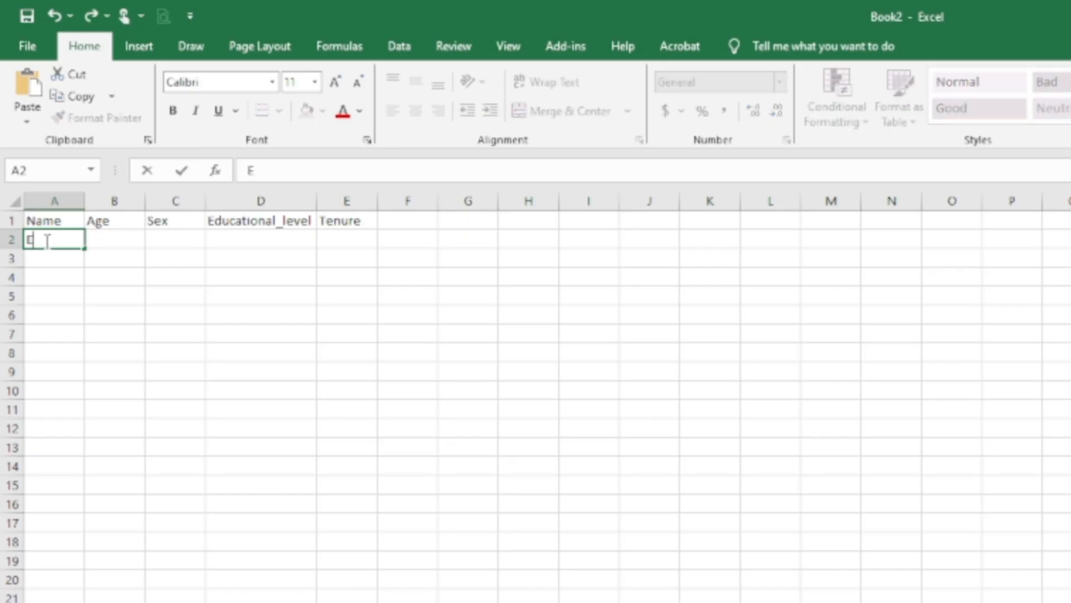
pyautogui.write('kow')
pyautogui.press('Tab')
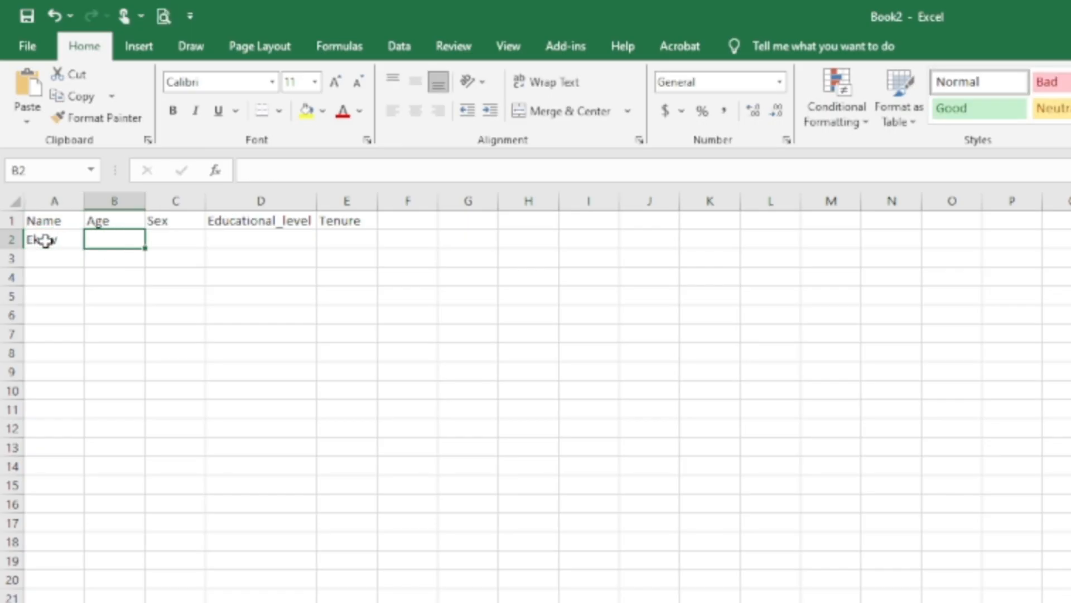
pyautogui.write('20')
pyautogui.press('Tab')
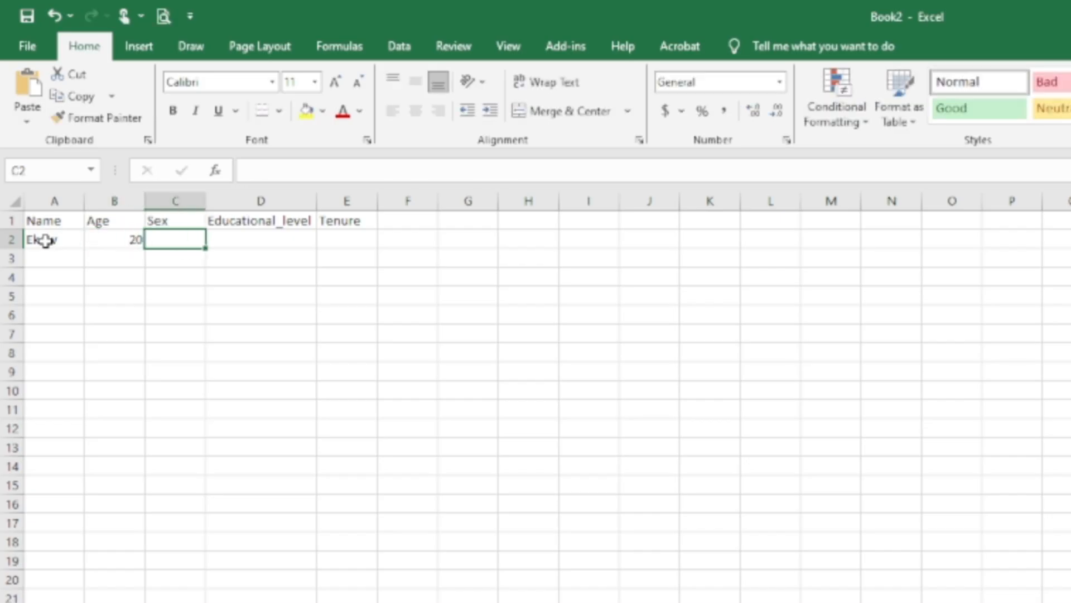
pyautogui.write('1')
pyautogui.press('Tab')
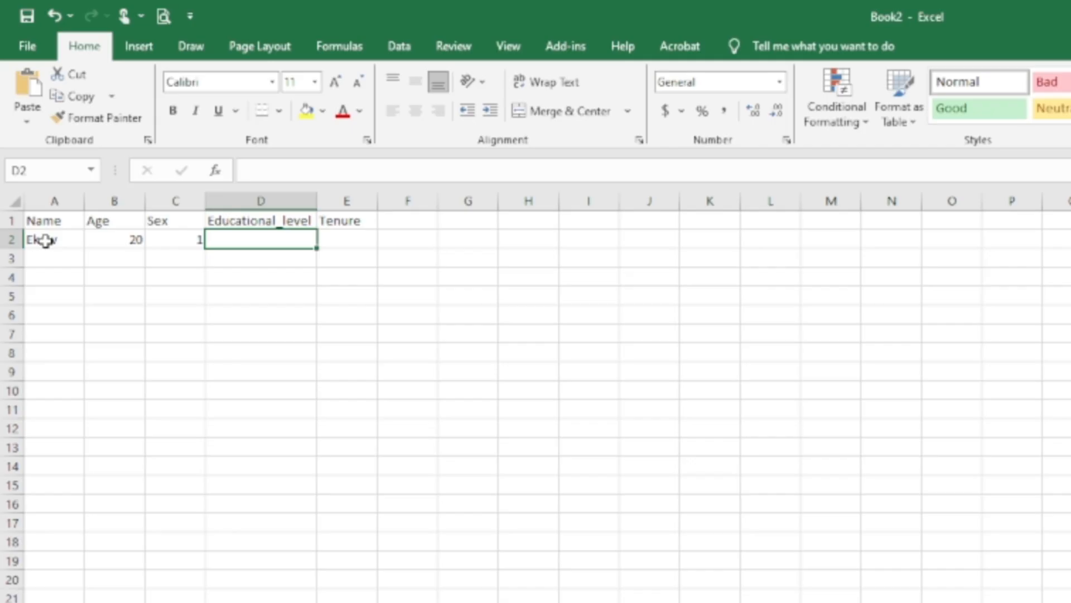
pyautogui.write('1')
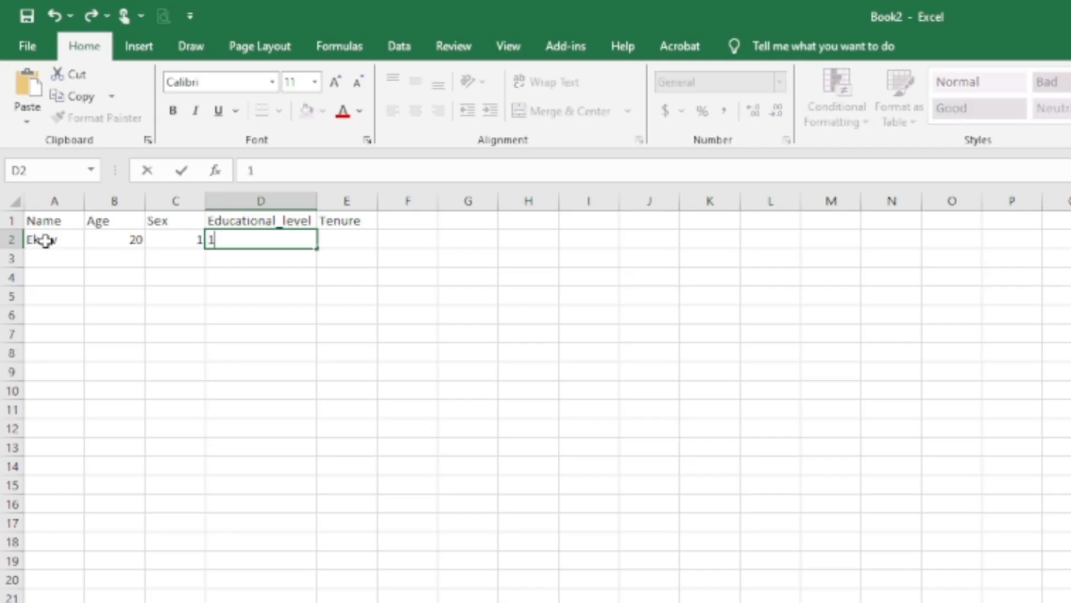
pyautogui.press('Tab')
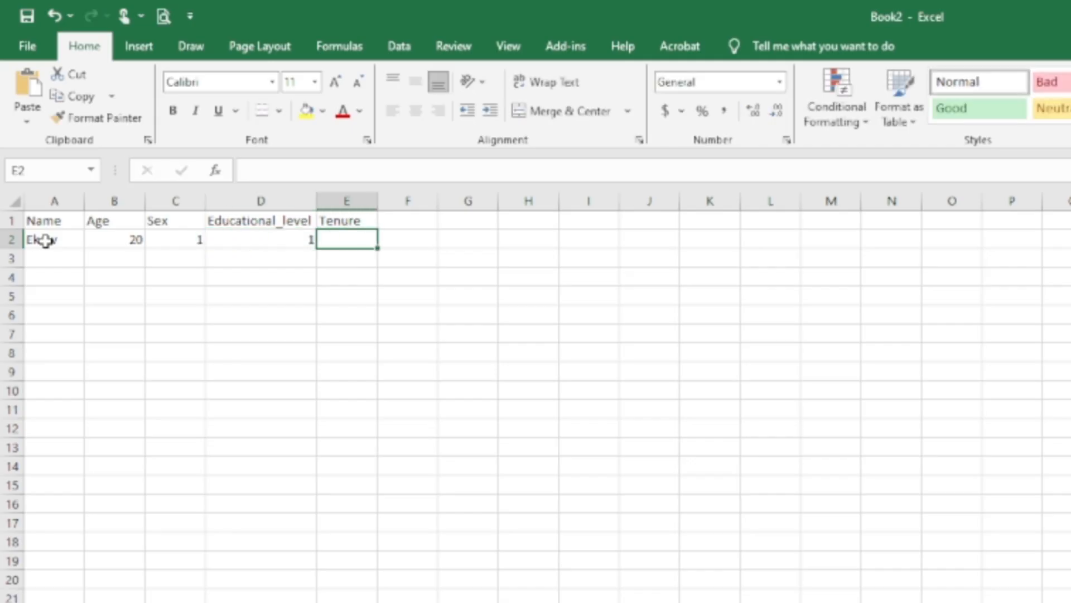
pyautogui.write('2')
pyautogui.press('Return')
# Fill row 3 with the second respondent's name, Age 25, Sex 2, Educational_level 2 and Tenure 3
pyautogui.press('Left')
pyautogui.press('Left')
pyautogui.press('Left')
pyautogui.press('Left')
pyautogui.write('Aba')
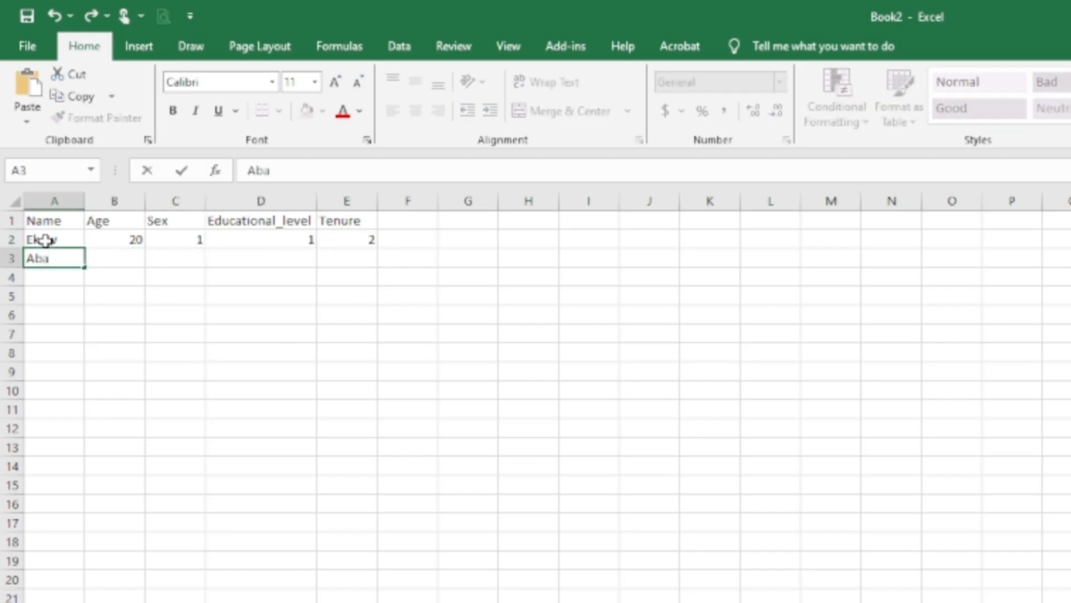
pyautogui.press('Tab')
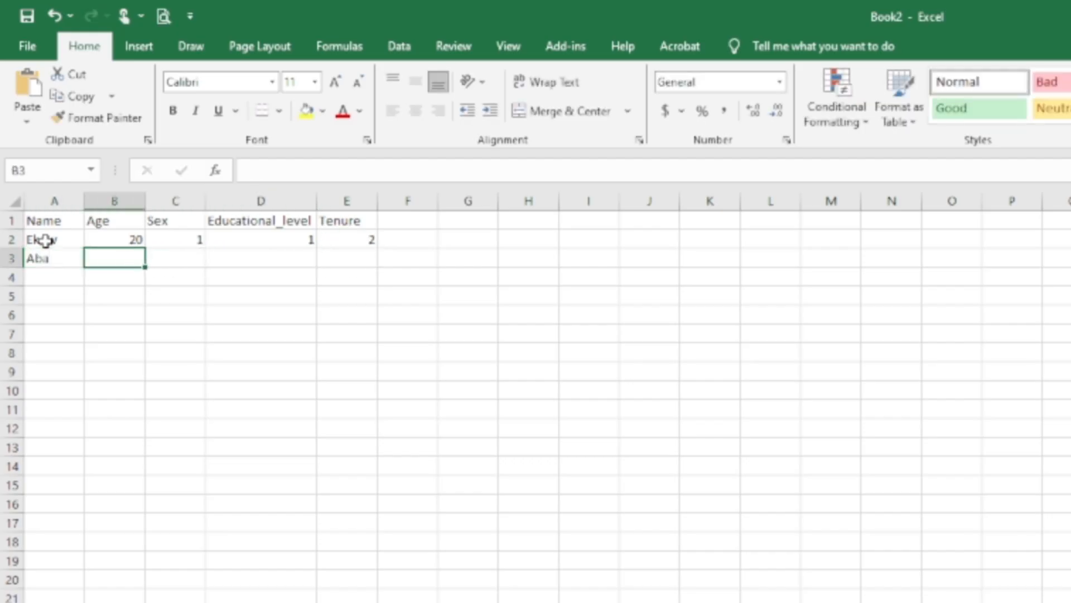
pyautogui.write('25')
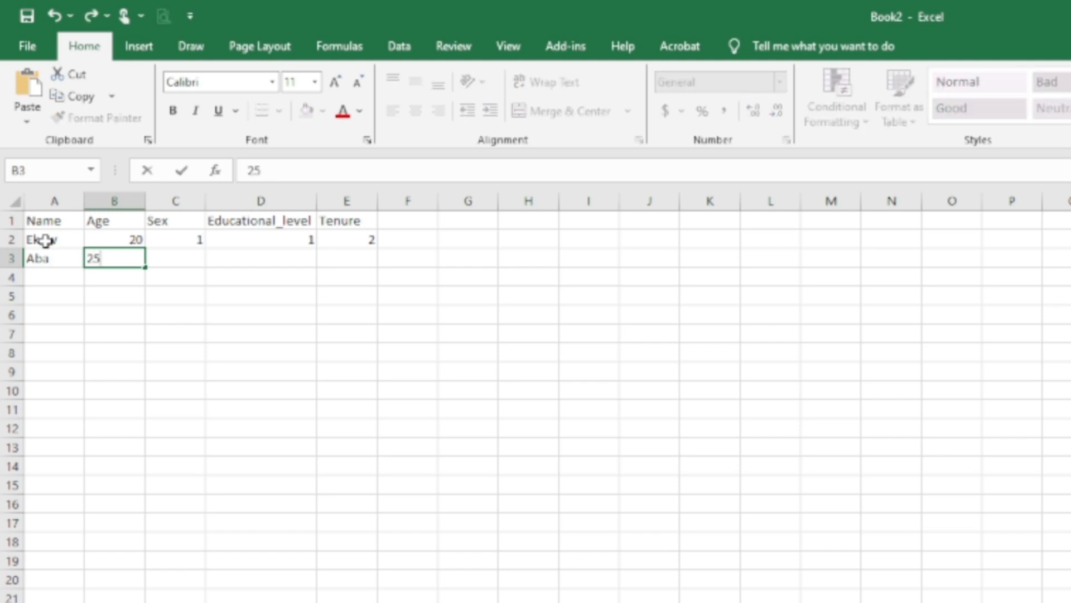
pyautogui.press('Tab')
pyautogui.write('2')
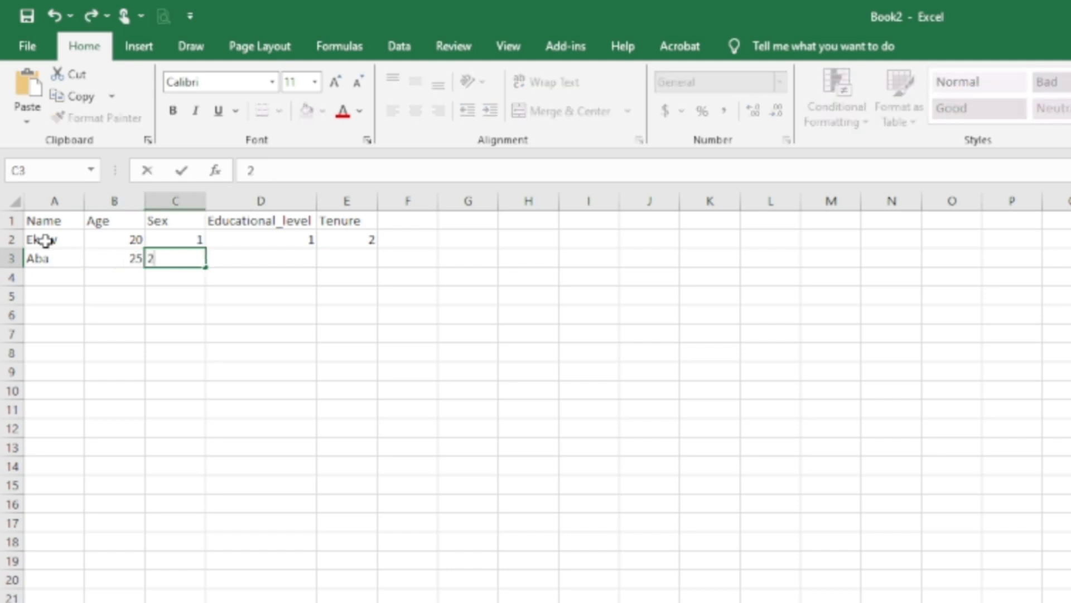
pyautogui.press('Tab')
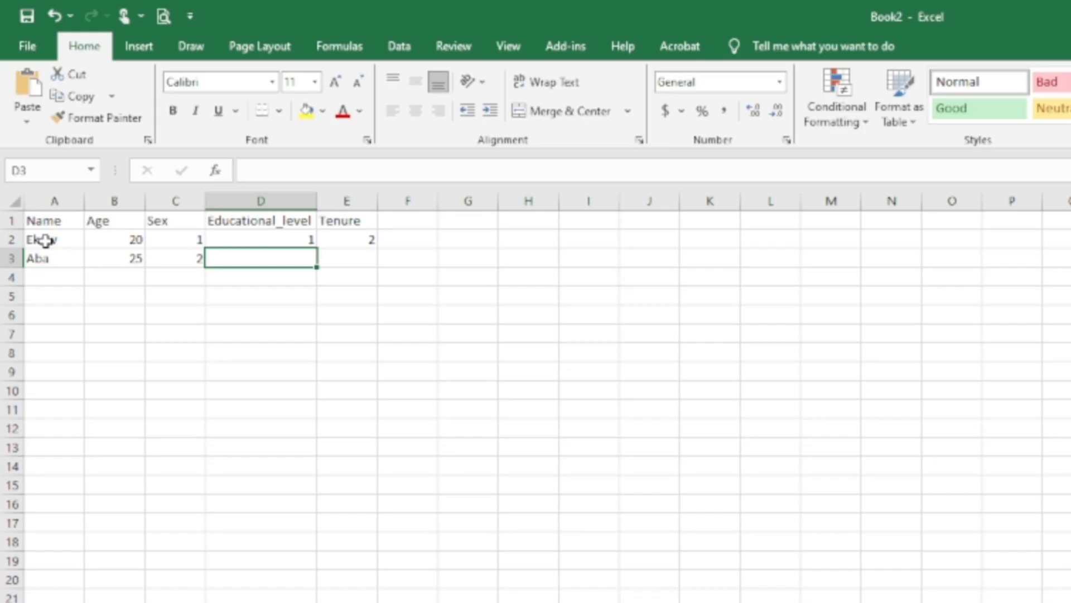
pyautogui.write('2')
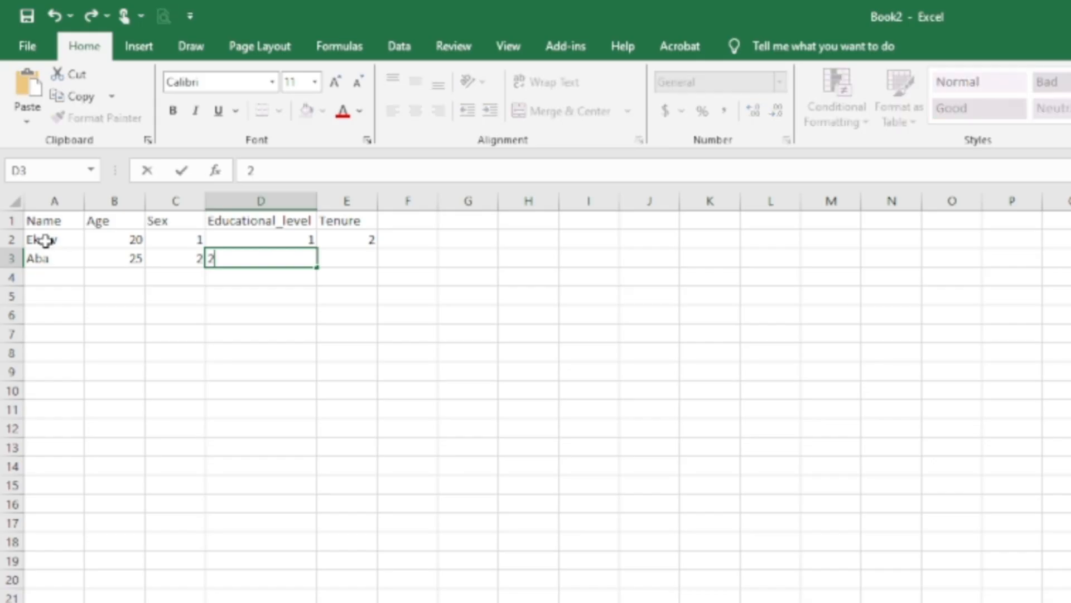
pyautogui.press('Tab')
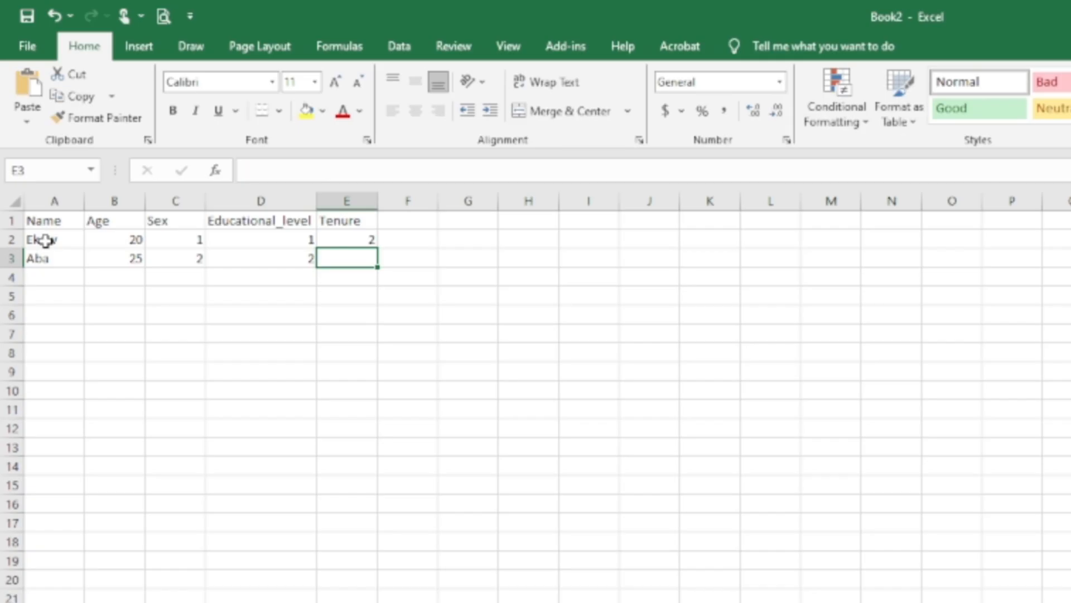
pyautogui.write('3')
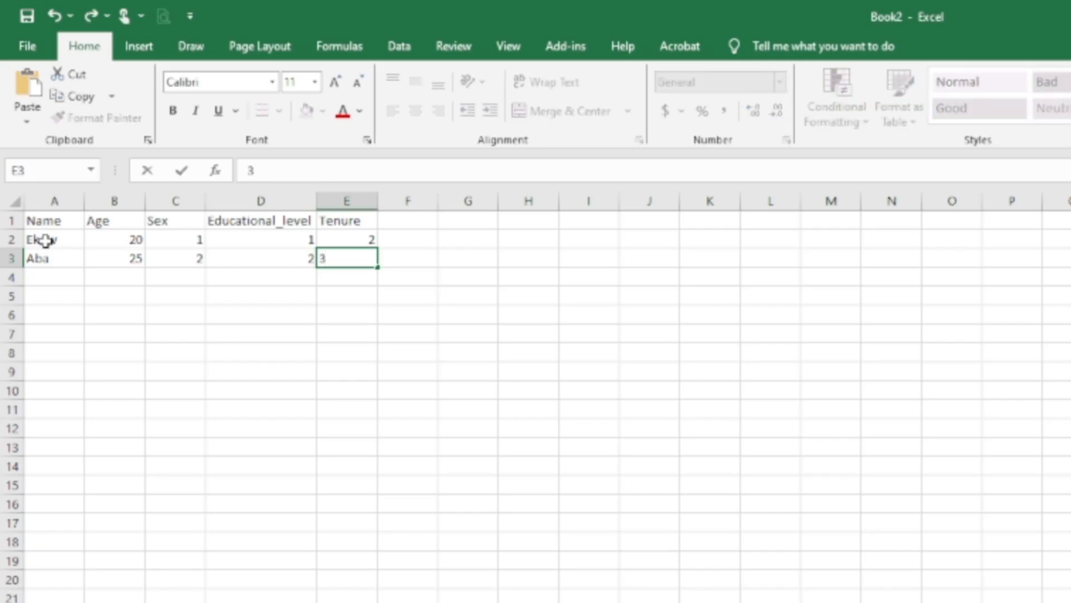
pyautogui.press('Return')
# Fill row 4 with the third respondent's name, Age 30, Sex 1 and Educational_level 5
pyautogui.press('Home')
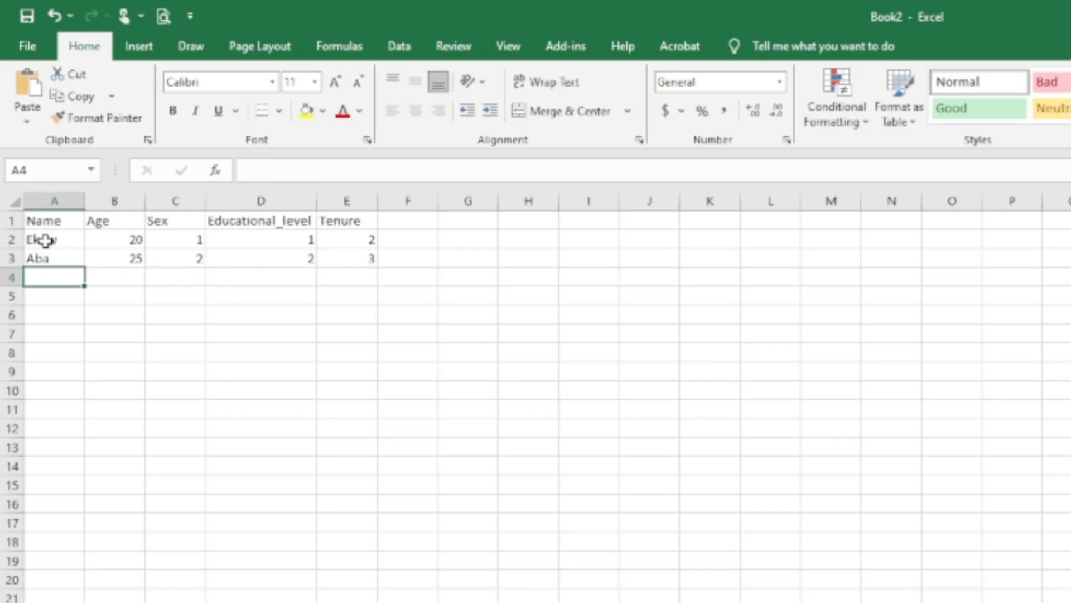
pyautogui.write('James')
pyautogui.press('Tab')
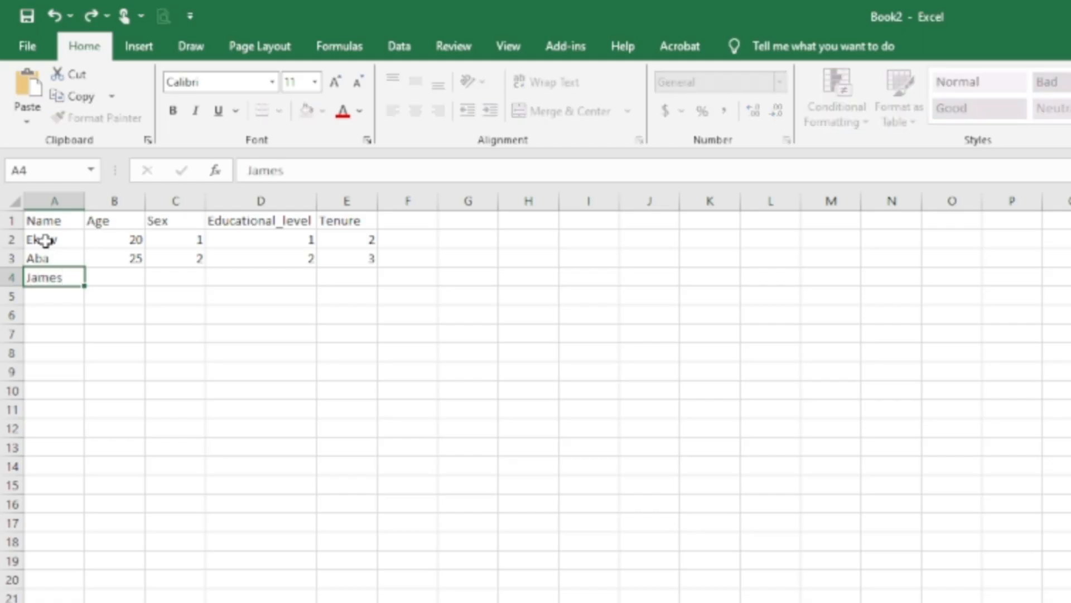
pyautogui.write('30')
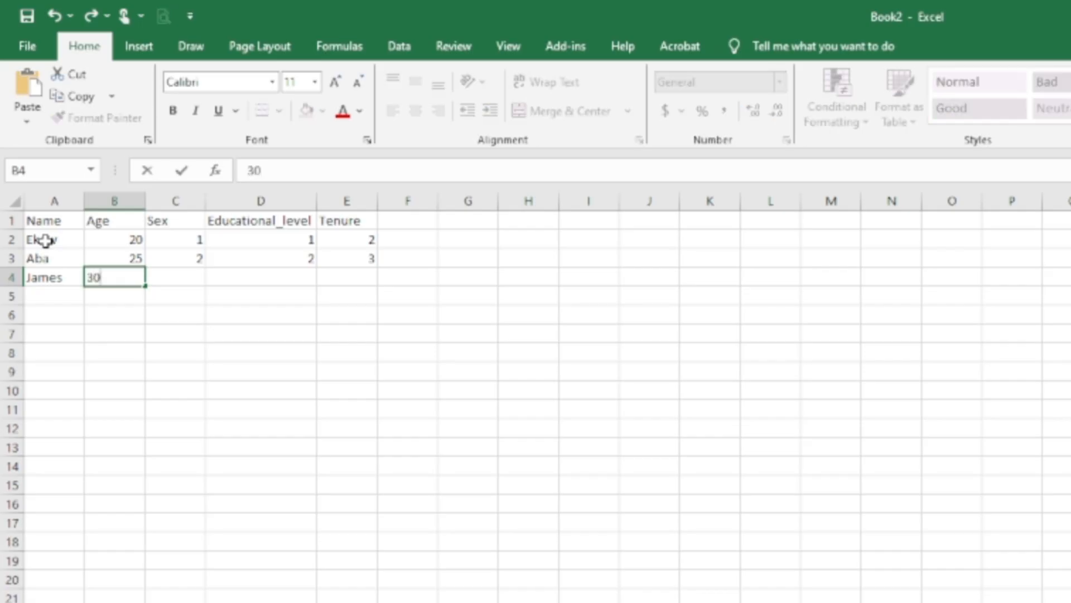
pyautogui.press('Tab')
pyautogui.write('1')
pyautogui.press('Tab')
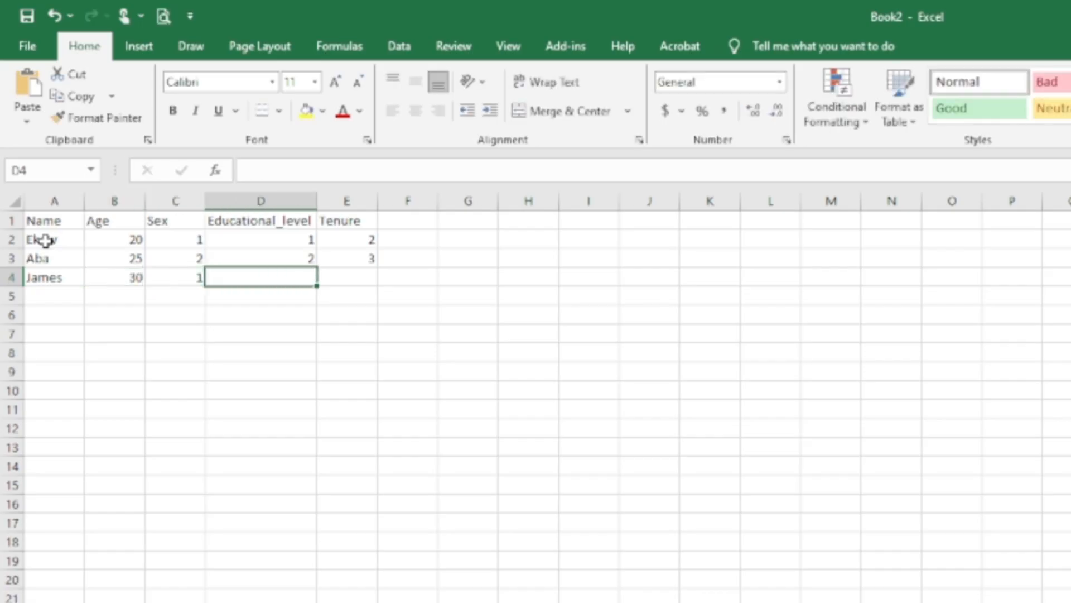
pyautogui.write('5')
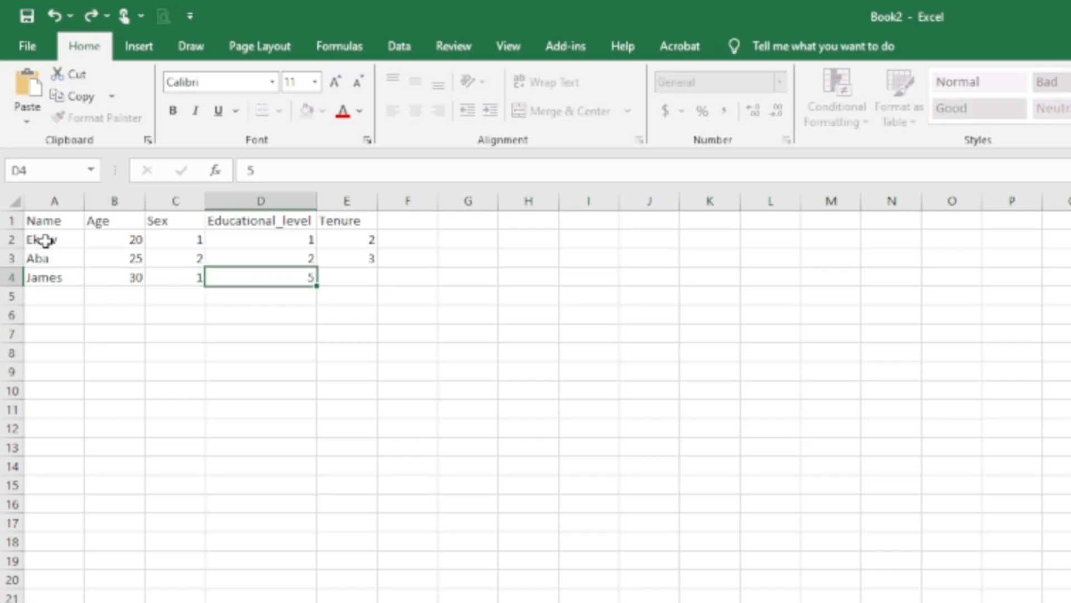
pyautogui.press('Tab')
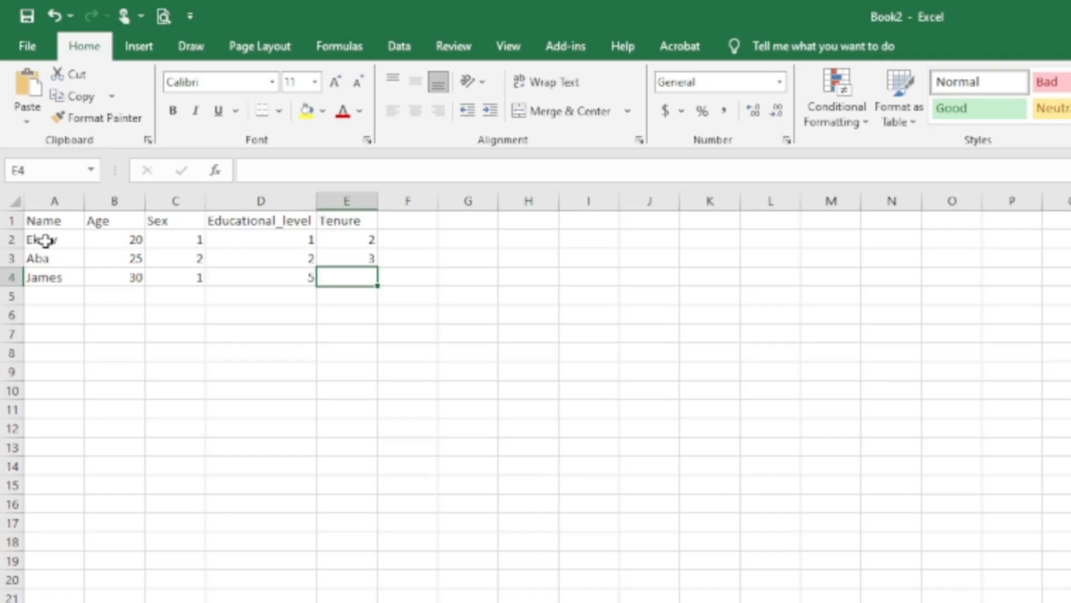
# Correct the Educational_level in row 4 to 3 and enter Tenure 5 for the third respondent
pyautogui.press('Left')
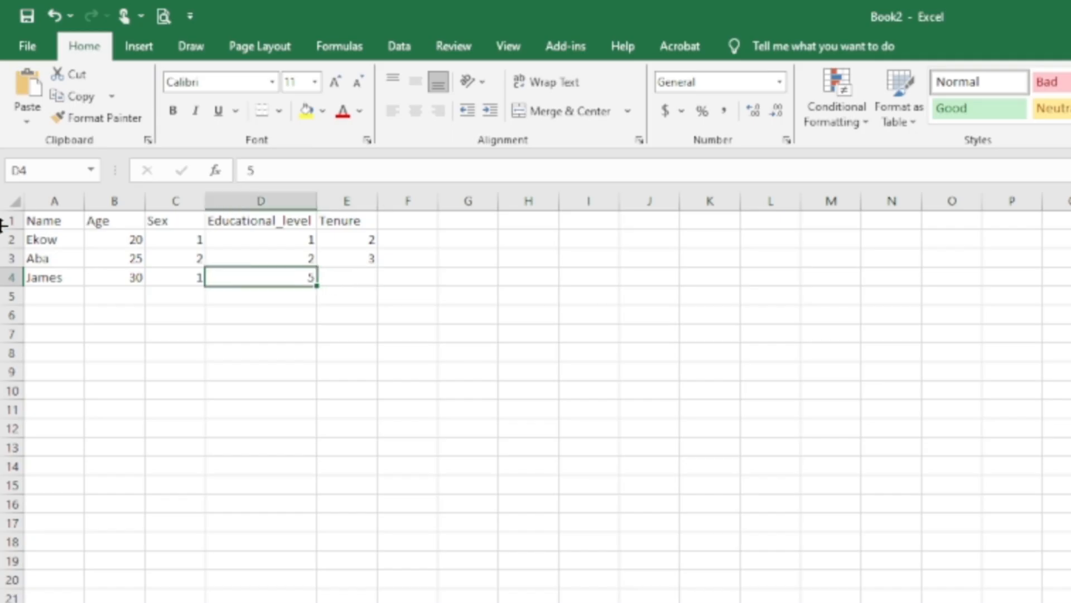
pyautogui.doubleClick(307, 273)
pyautogui.press('BackSpace')
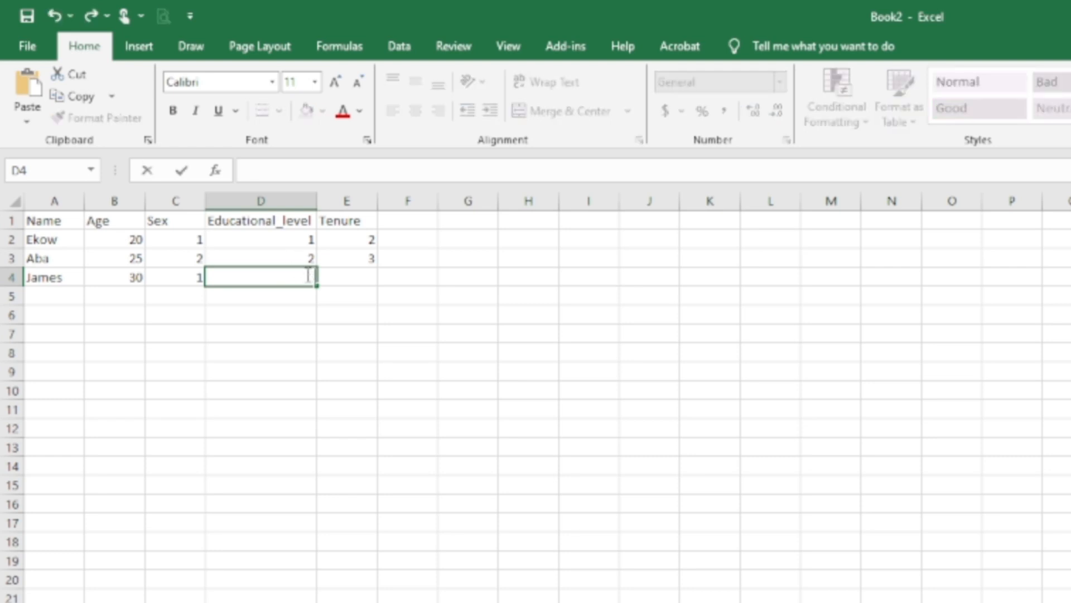
pyautogui.write('3')
pyautogui.click(375, 277)
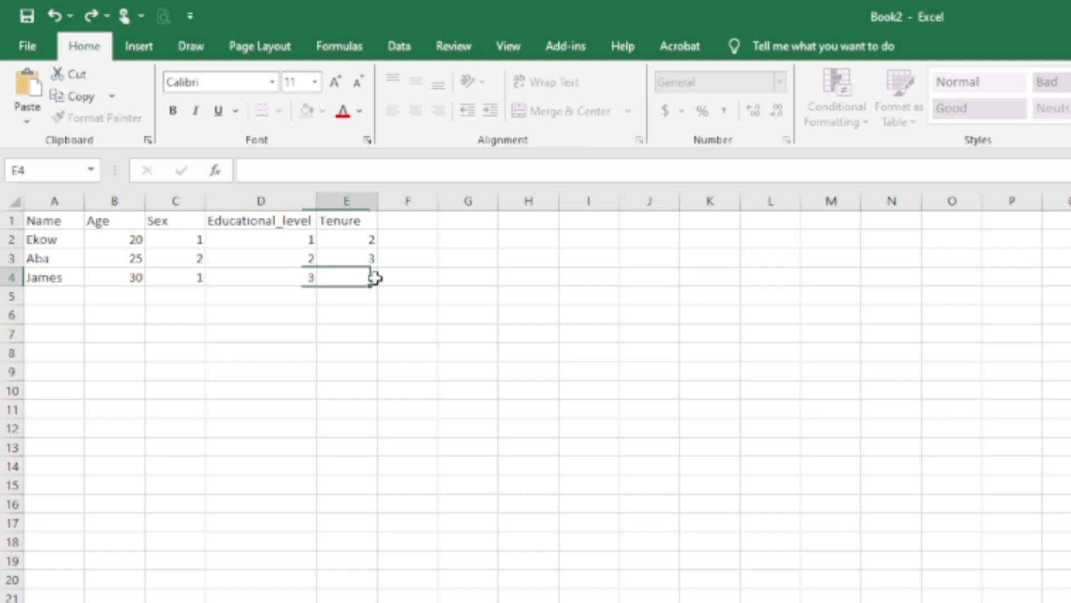
pyautogui.write('5')
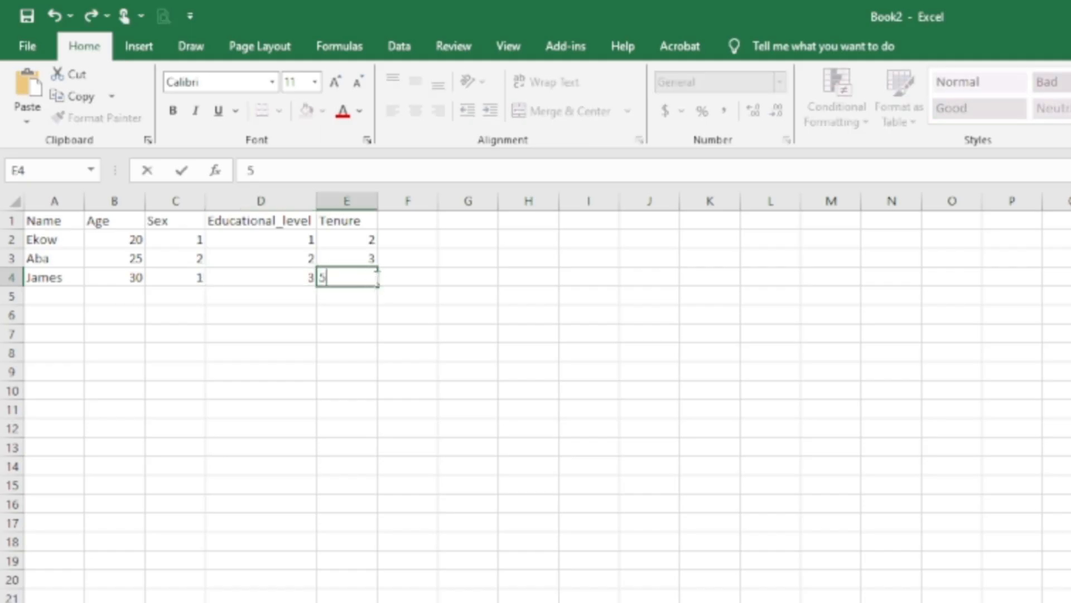
# Fill row 5 with the fourth respondent's name, Age 30, Sex 2, Educational_level 4 and Tenure 10
pyautogui.click(69, 298)
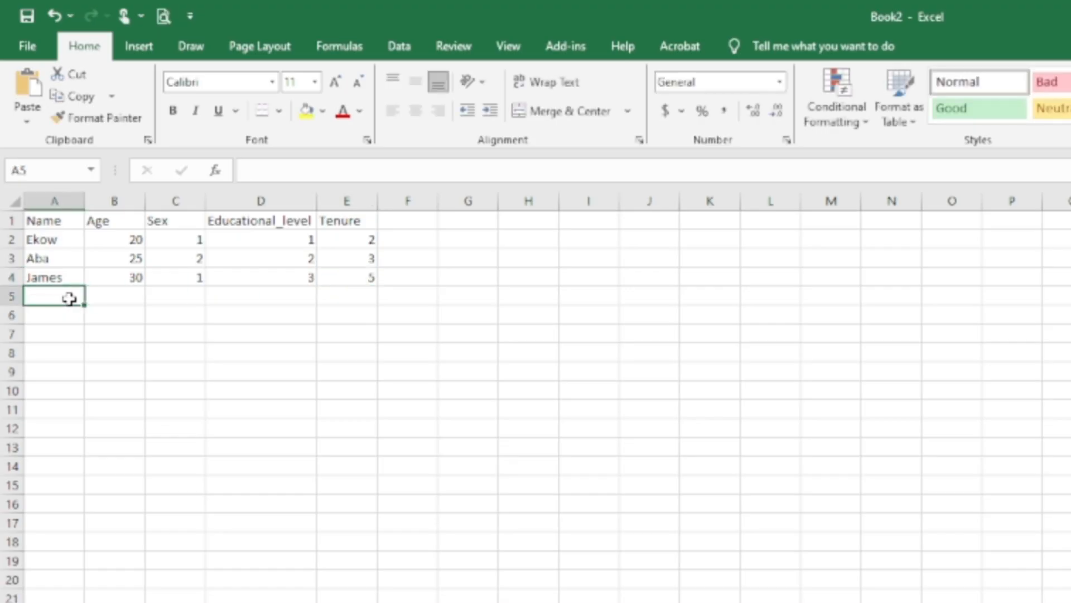
pyautogui.write('Anas')
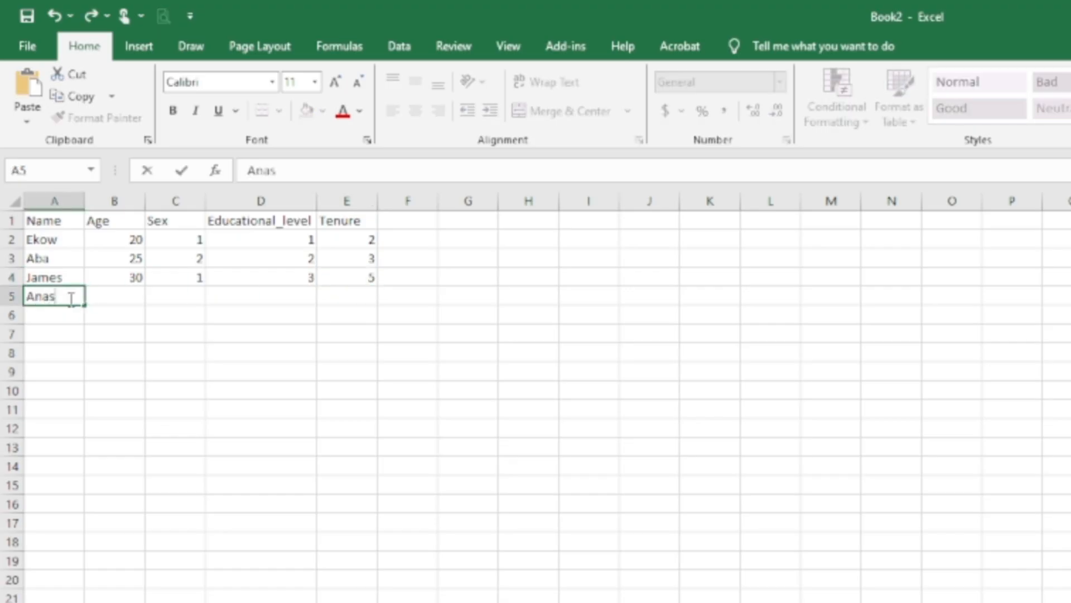
pyautogui.click(113, 296)
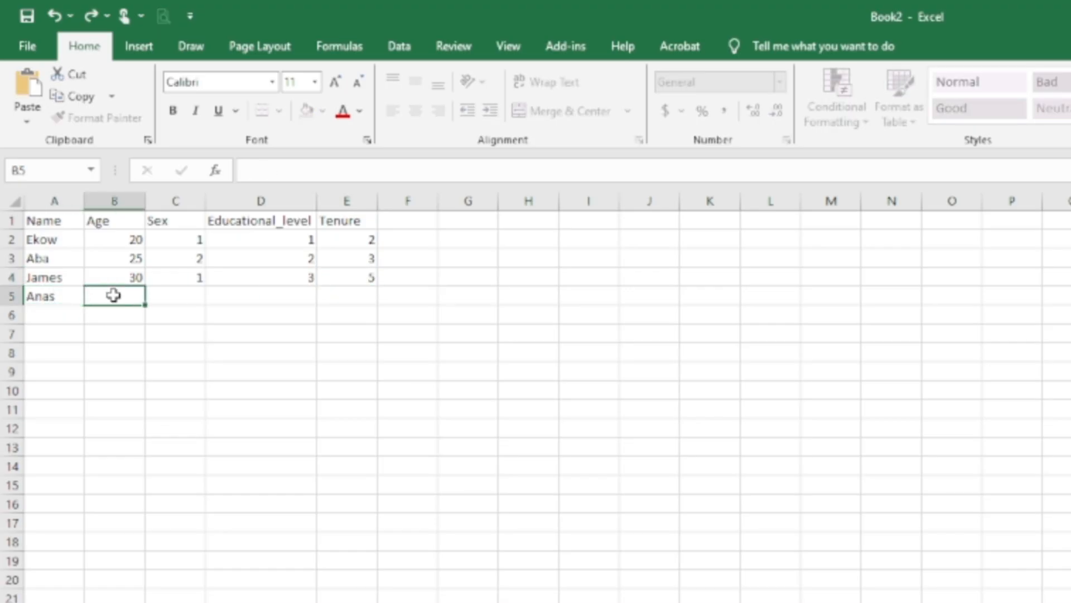
pyautogui.write('30')
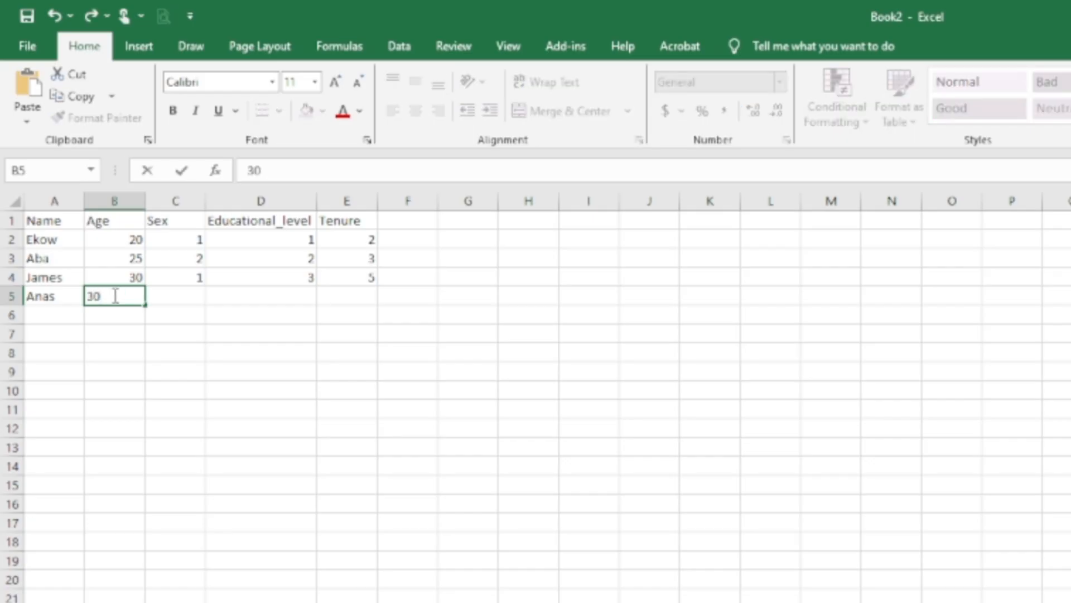
pyautogui.press('Tab')
pyautogui.write('2')
pyautogui.press('Tab')
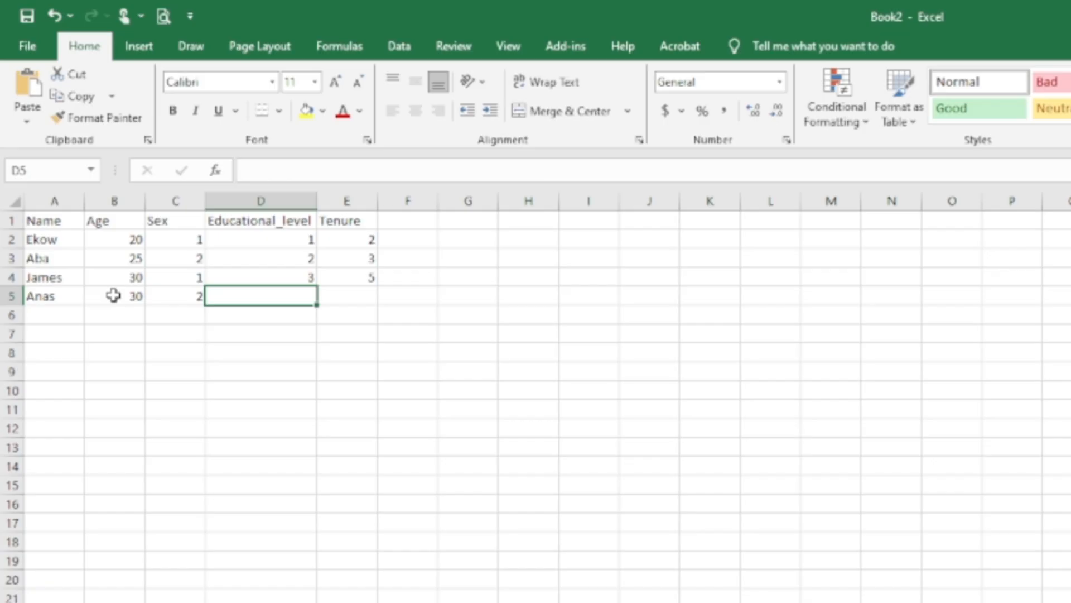
pyautogui.write('4')
pyautogui.press('Tab')
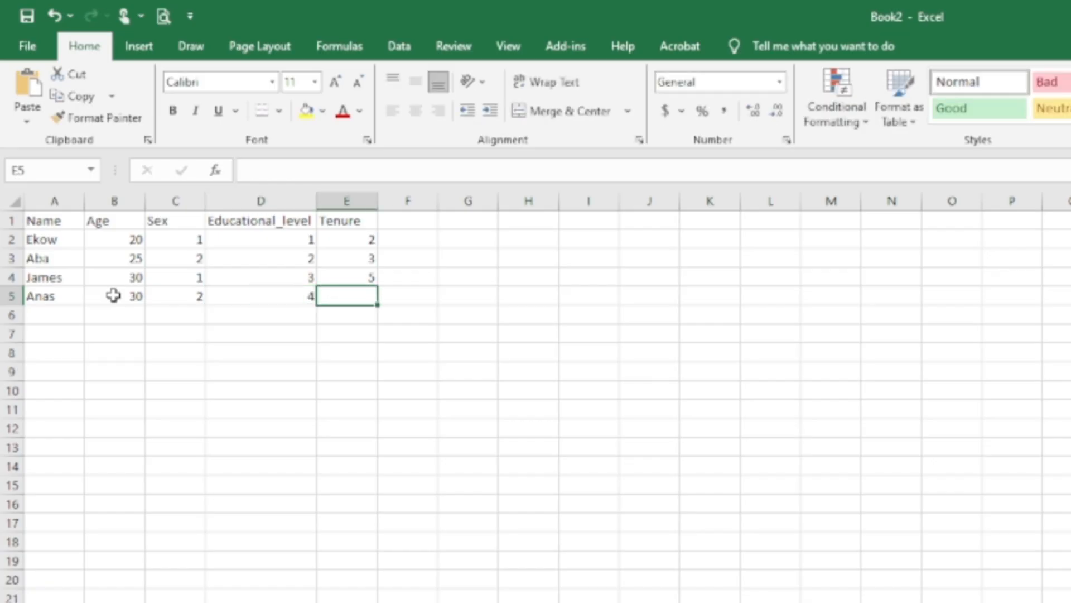
pyautogui.write('10')
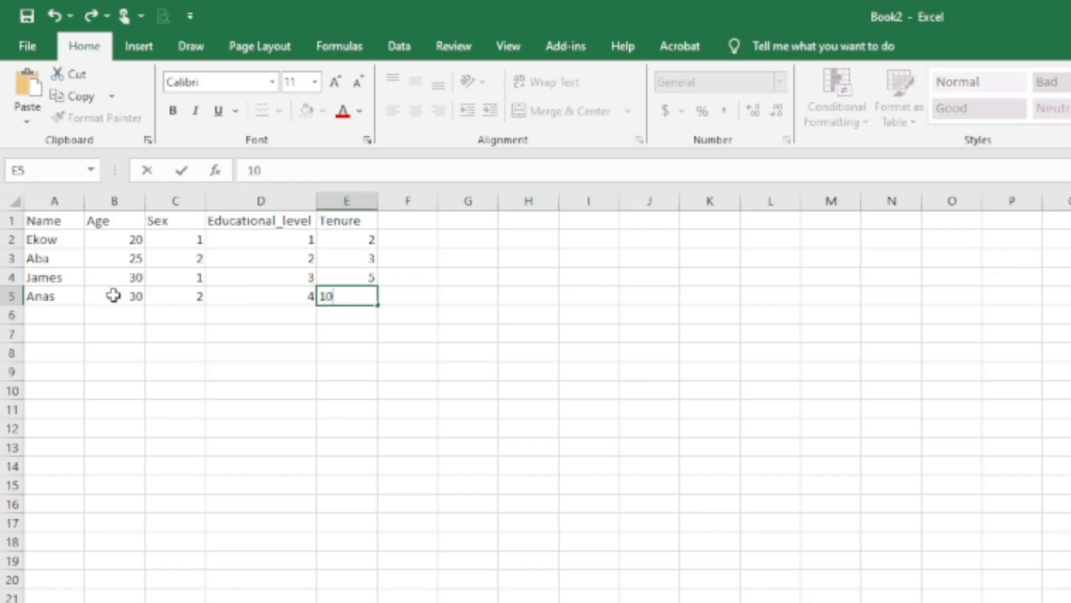
pyautogui.click(184, 311)
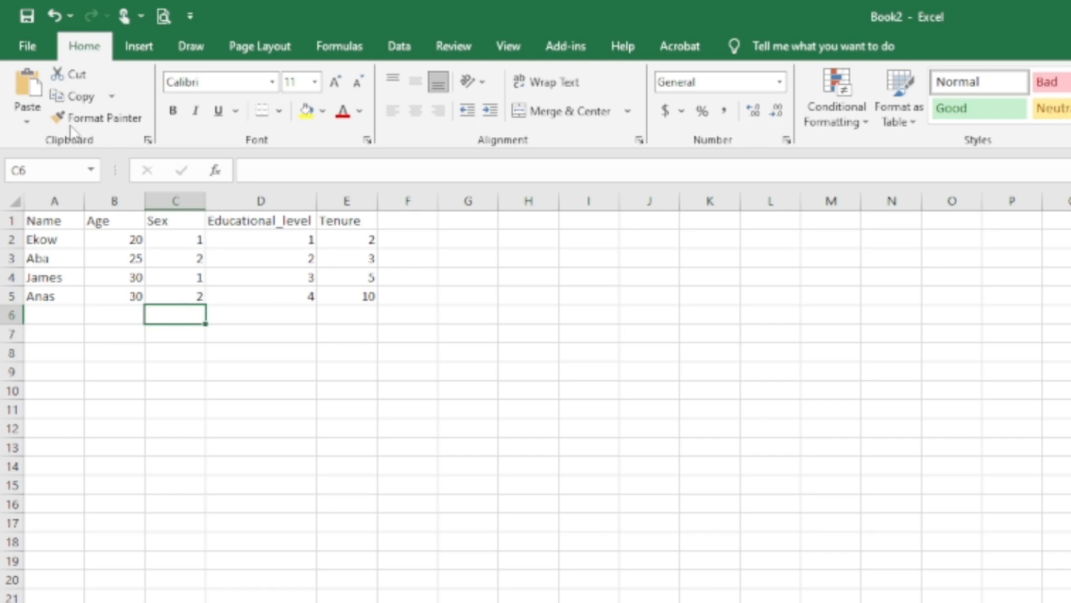
# Save the workbook as an Excel Workbook named SPSS 1 in the Downloads folder
pyautogui.click(12, 52)
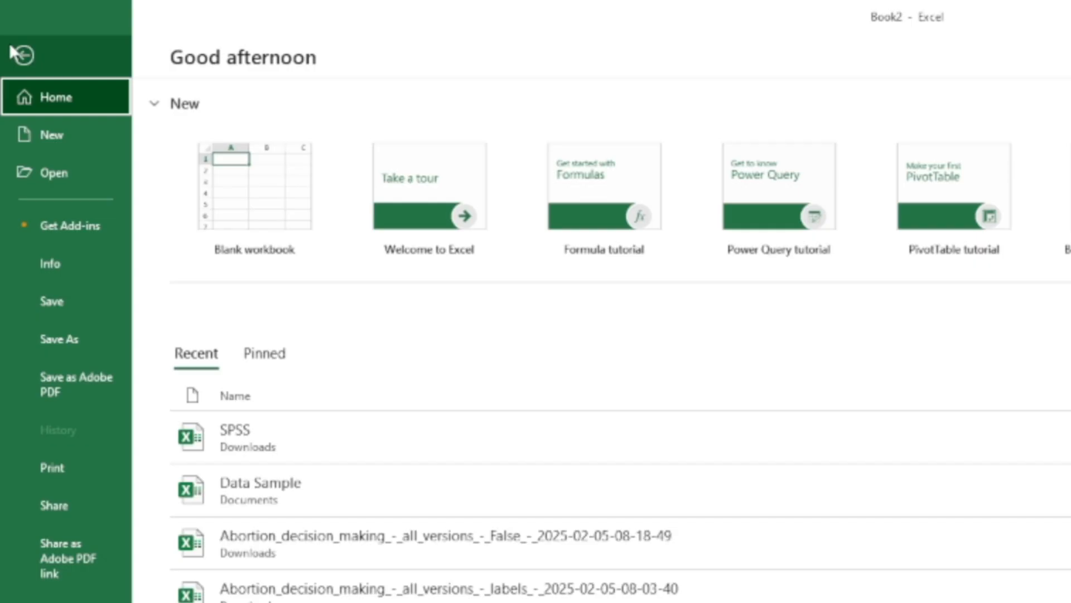
pyautogui.click(108, 338)
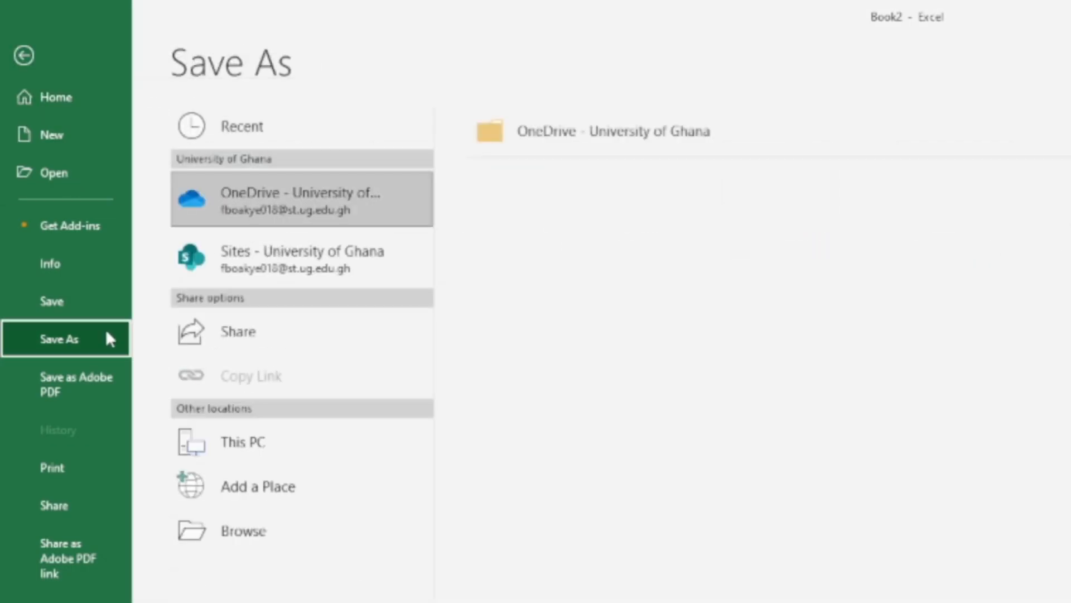
pyautogui.click(251, 529)
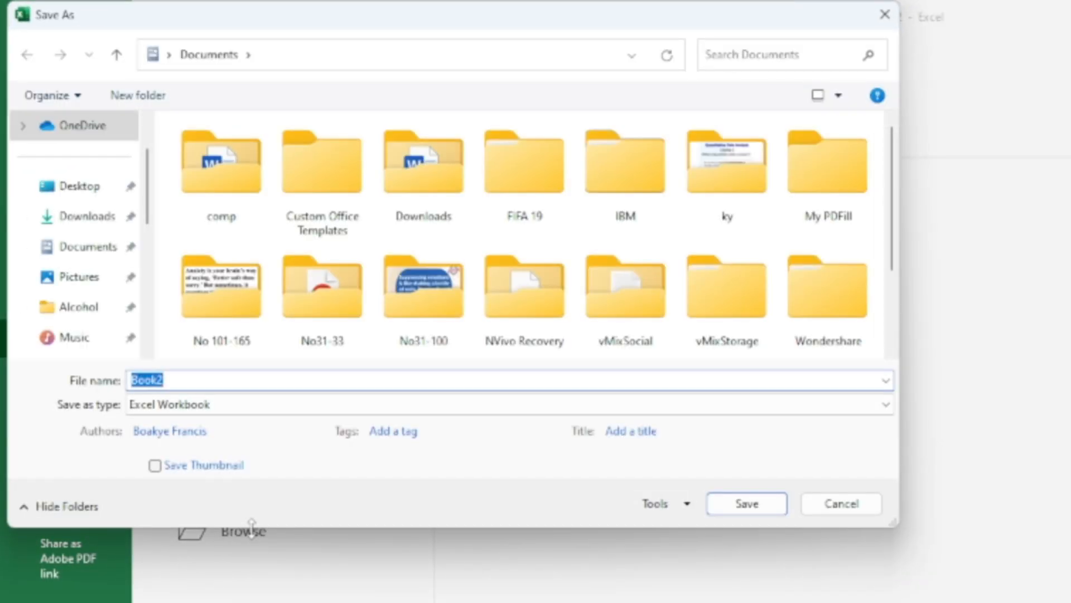
pyautogui.click(91, 220)
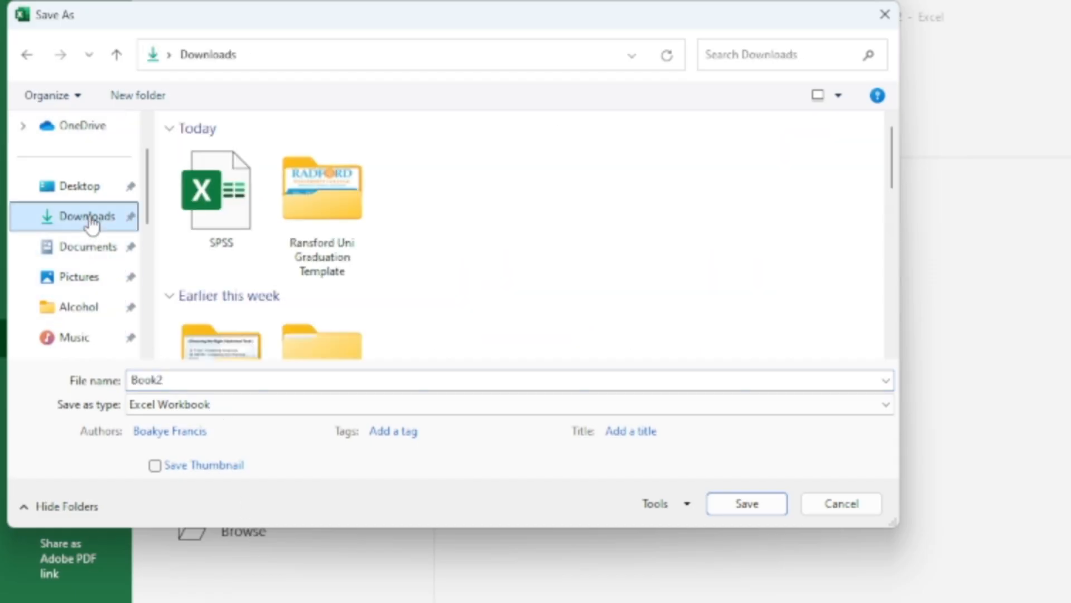
pyautogui.doubleClick(203, 380)
pyautogui.press('BackSpace')
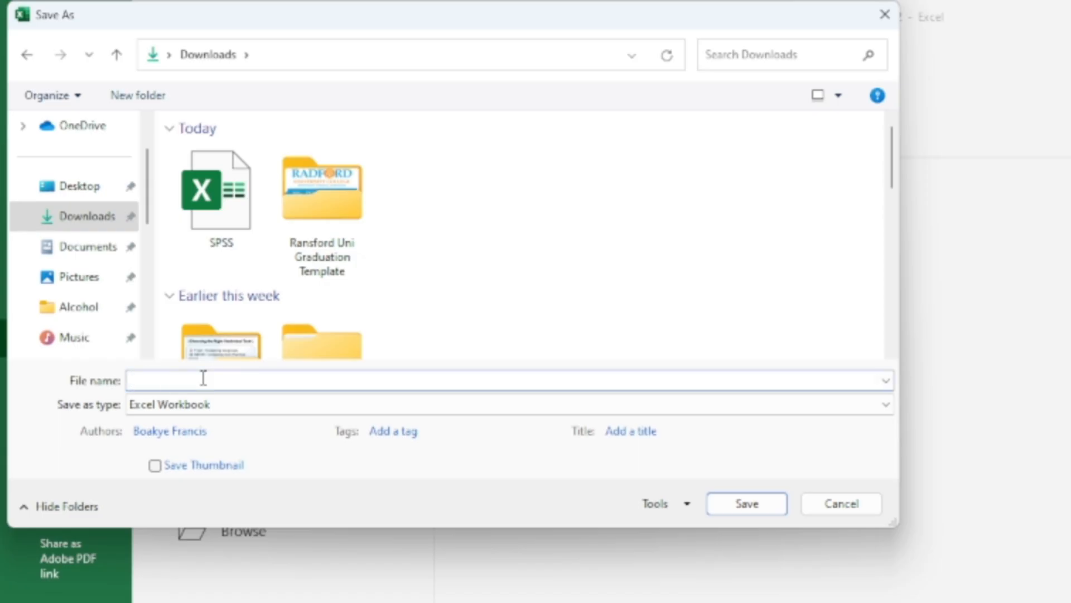
pyautogui.write('SPP')
pyautogui.press('BackSpace')
pyautogui.write('SS')
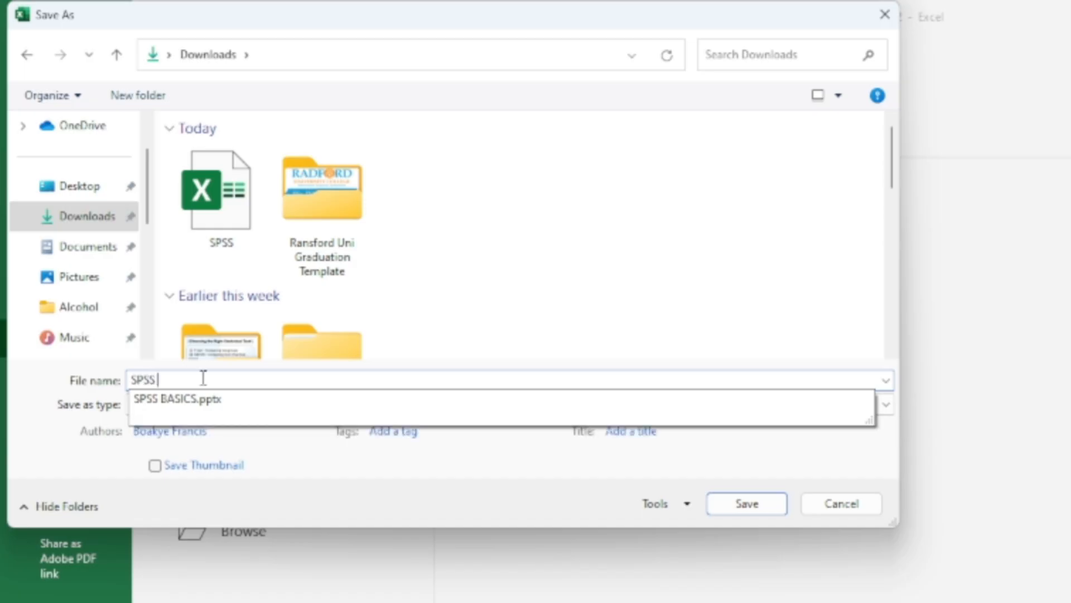
pyautogui.write(' 1')
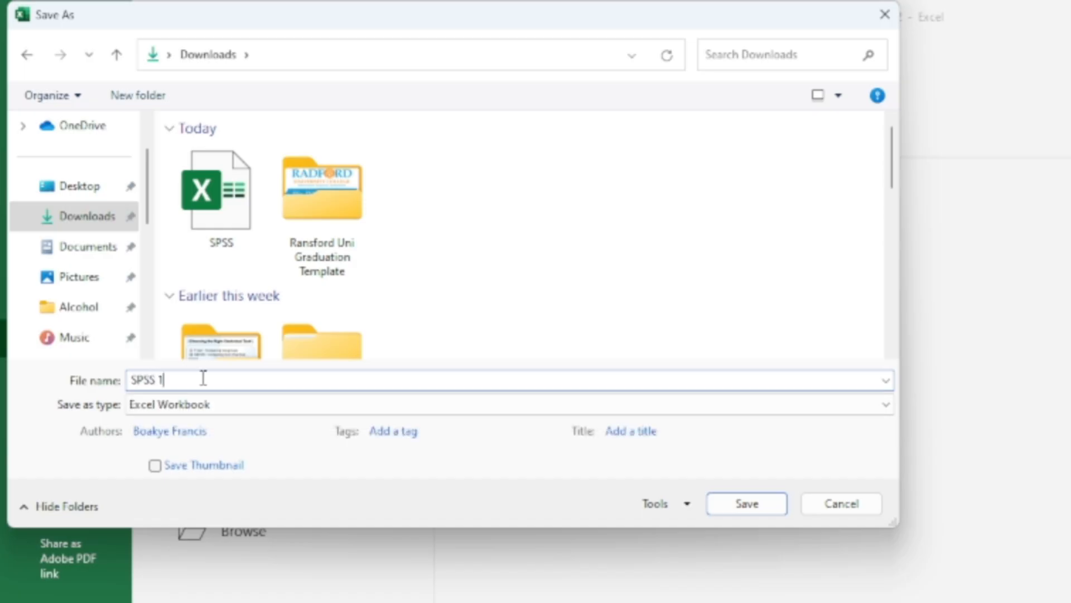
pyautogui.click(747, 505)
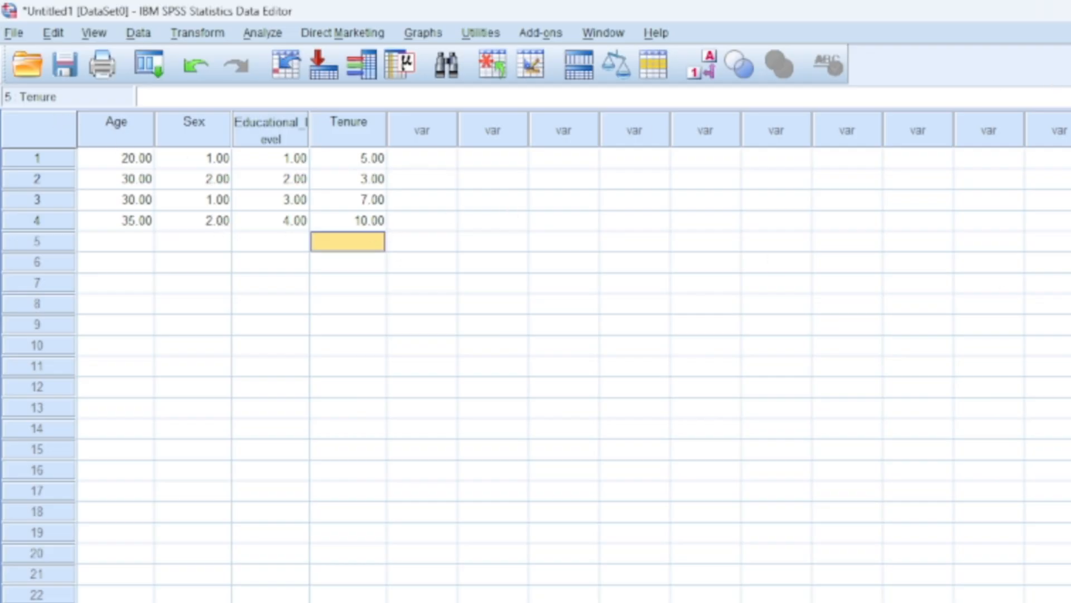
# Switch to SPSS Statistics, close the manually entered Untitled1 dataset and proceed with exiting the program
pyautogui.hotkey('alt', 'F4')
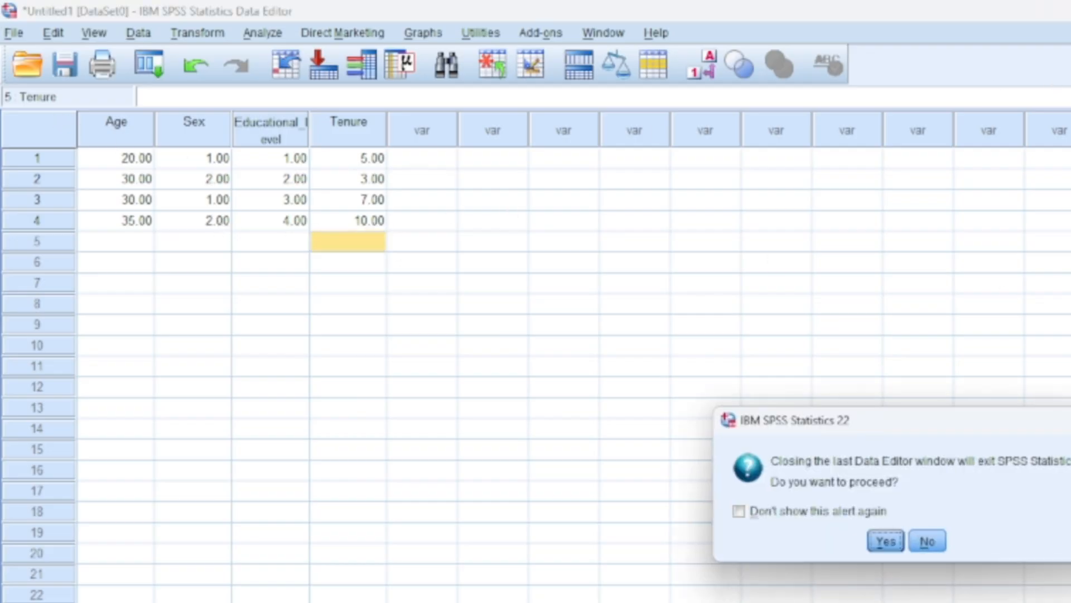
pyautogui.click(927, 542)
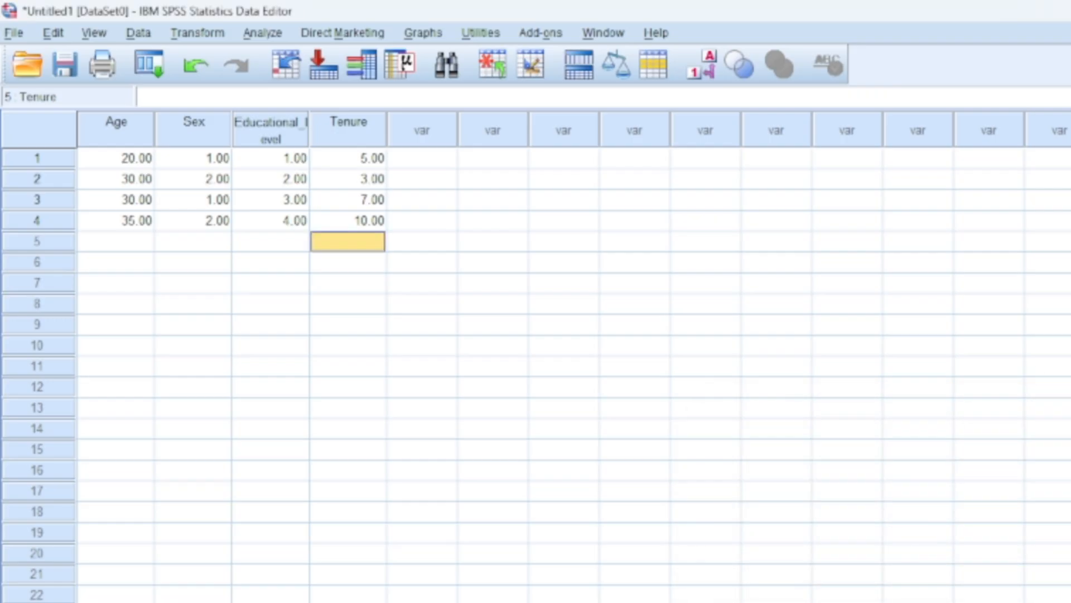
pyautogui.hotkey('alt', 'F4')
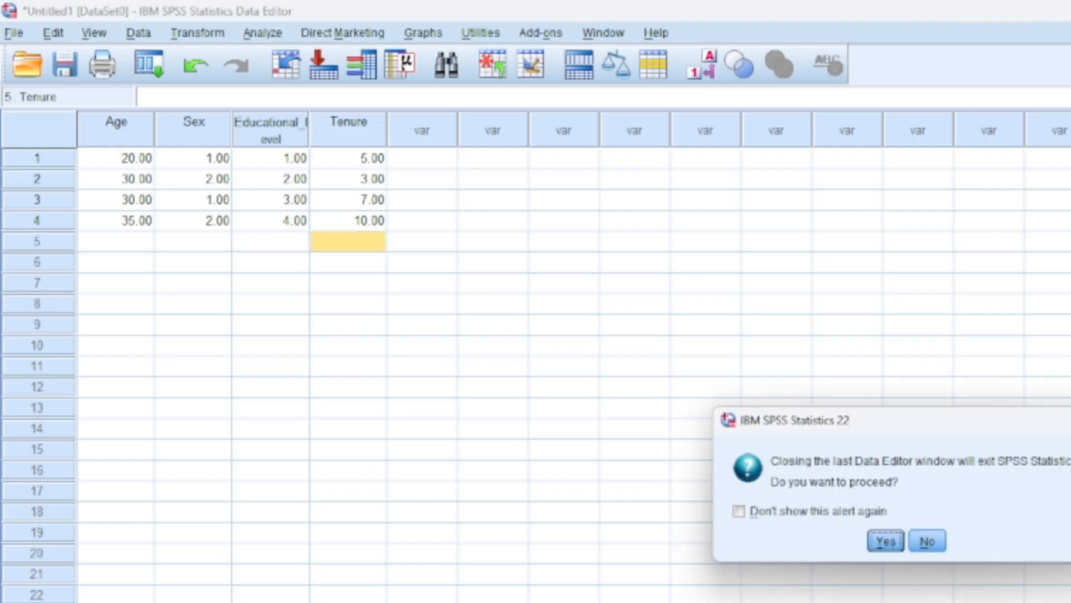
pyautogui.click(885, 542)
pyautogui.click(908, 540)
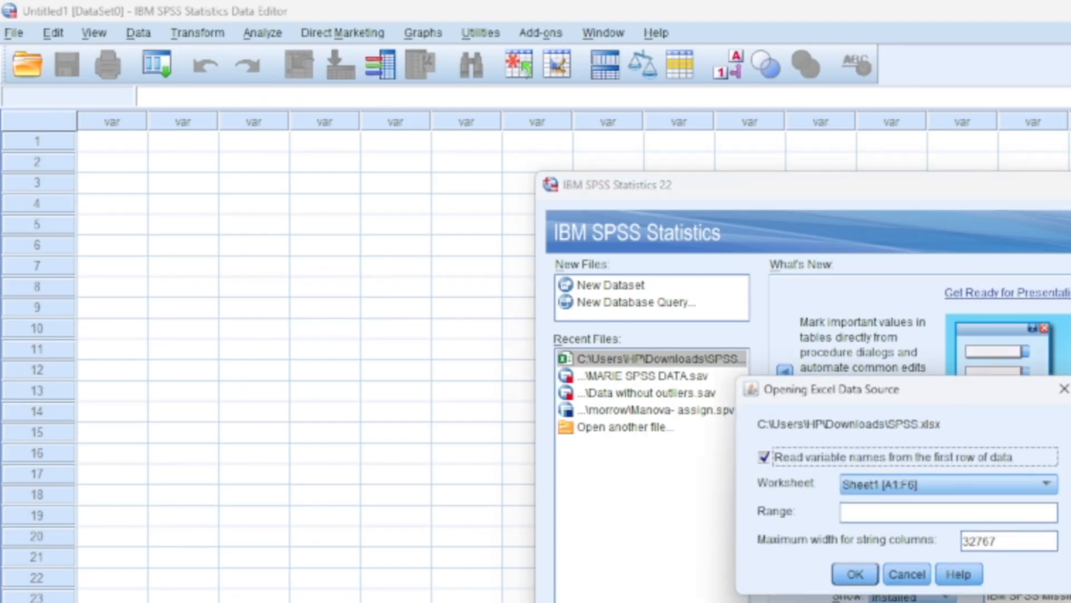
# Cancel the SPSS.xlsx import and begin opening a data file, with the file type set to Excel (*.xls, *.xlsx, *.xlsm)
pyautogui.click(909, 576)
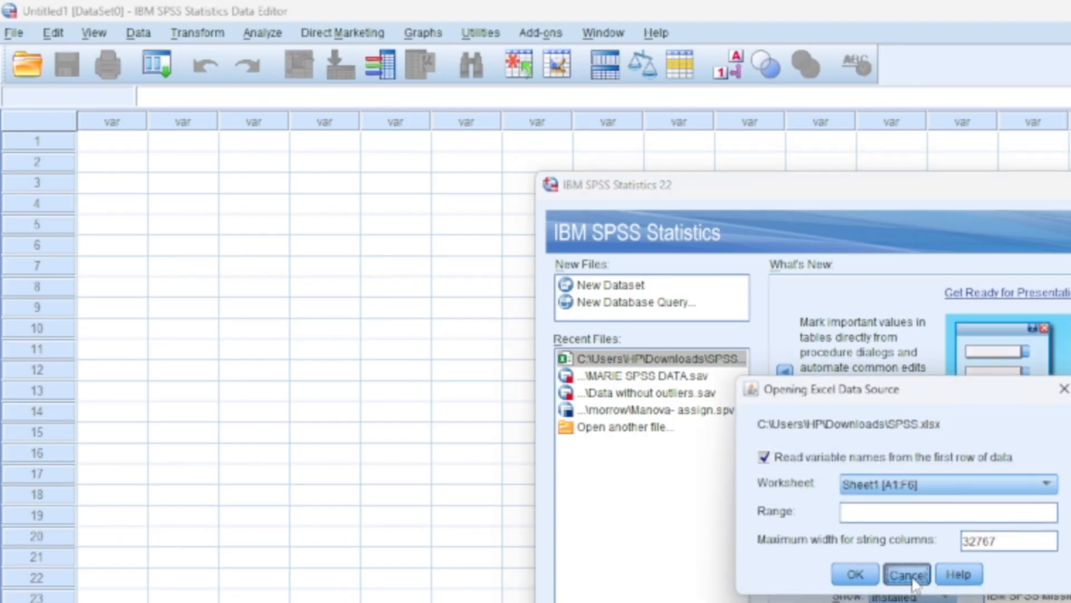
pyautogui.click(15, 33)
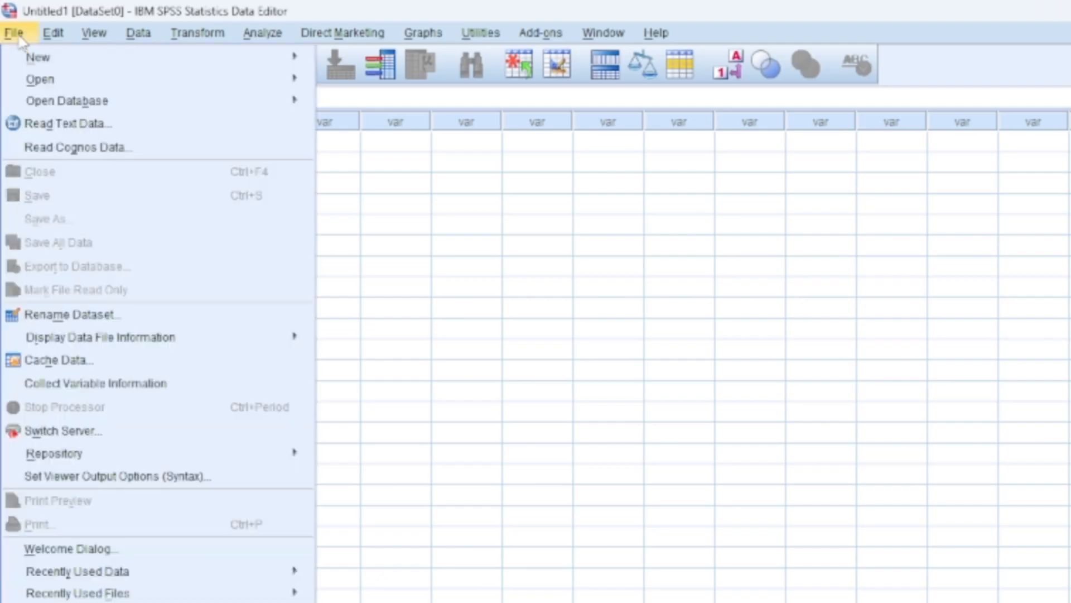
pyautogui.moveTo(56, 81)
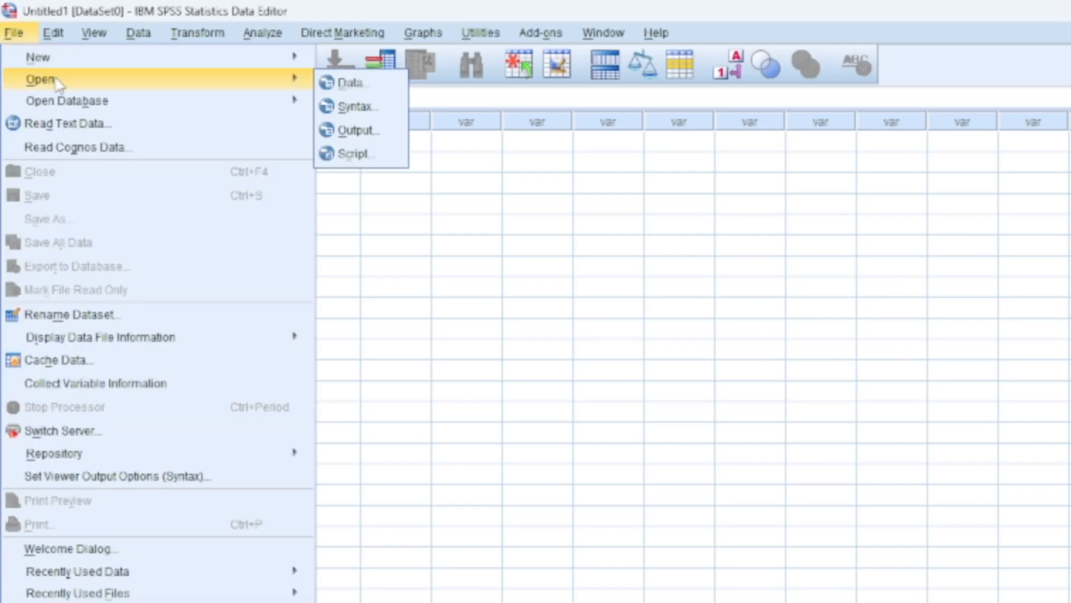
pyautogui.click(349, 88)
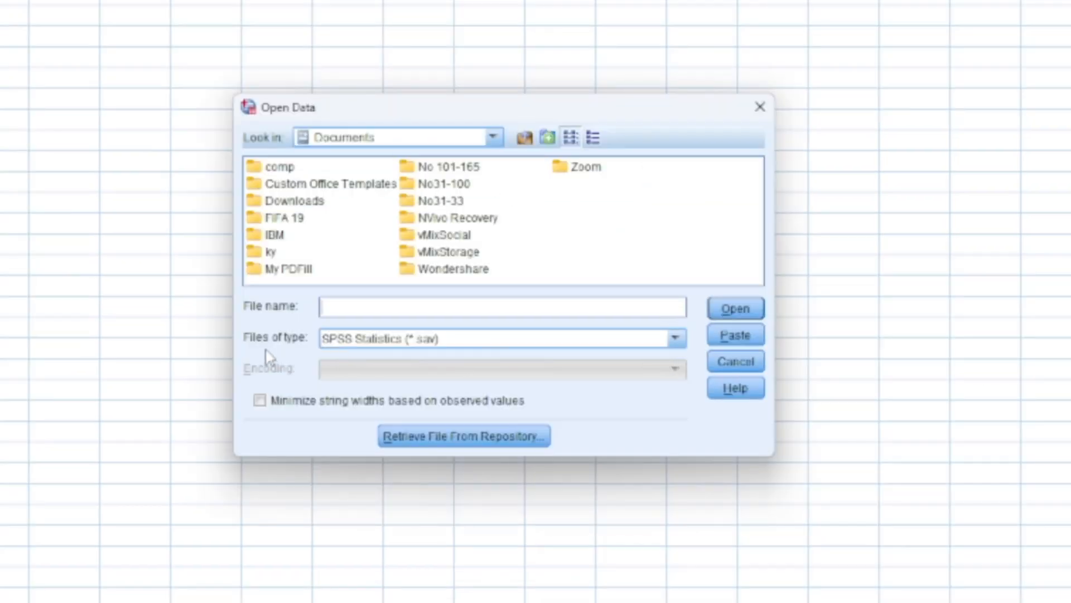
pyautogui.click(676, 339)
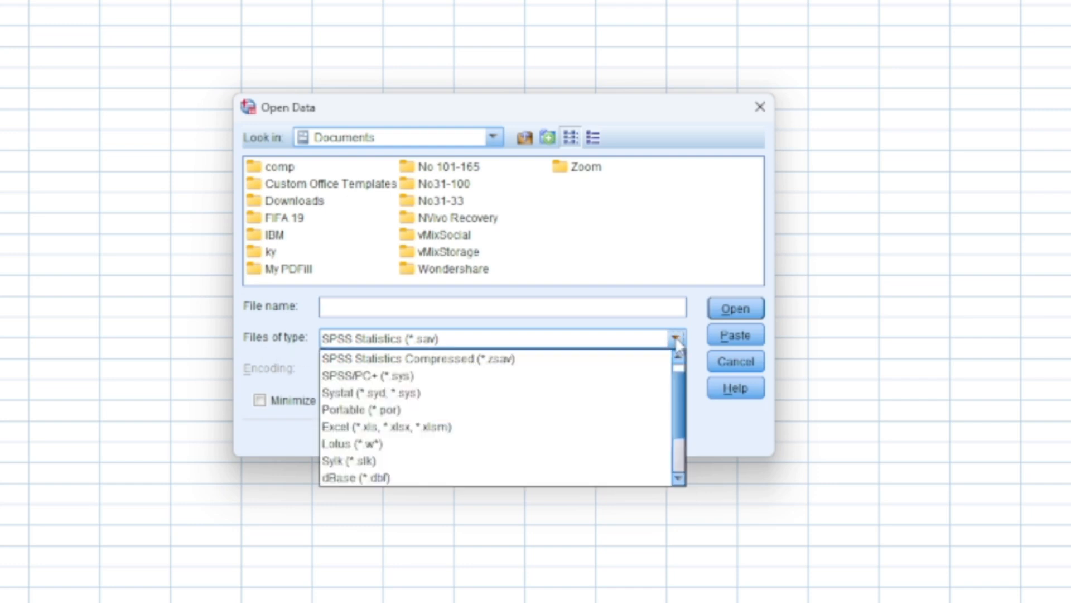
pyautogui.click(441, 428)
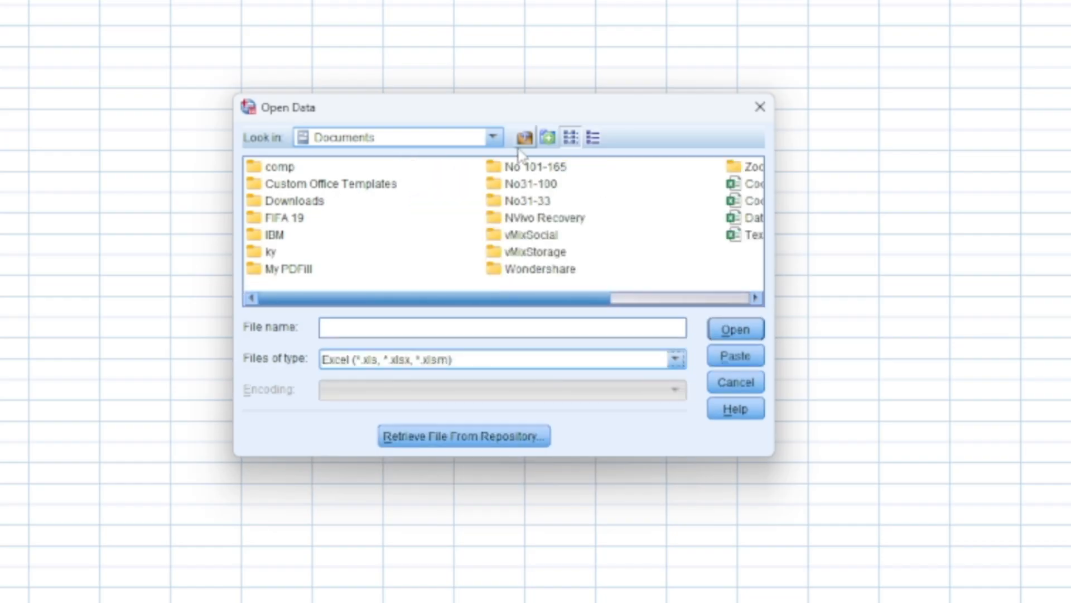
# Import SPSS 1.xlsx from the Downloads folder, reading variable names from the first row of data
pyautogui.click(493, 137)
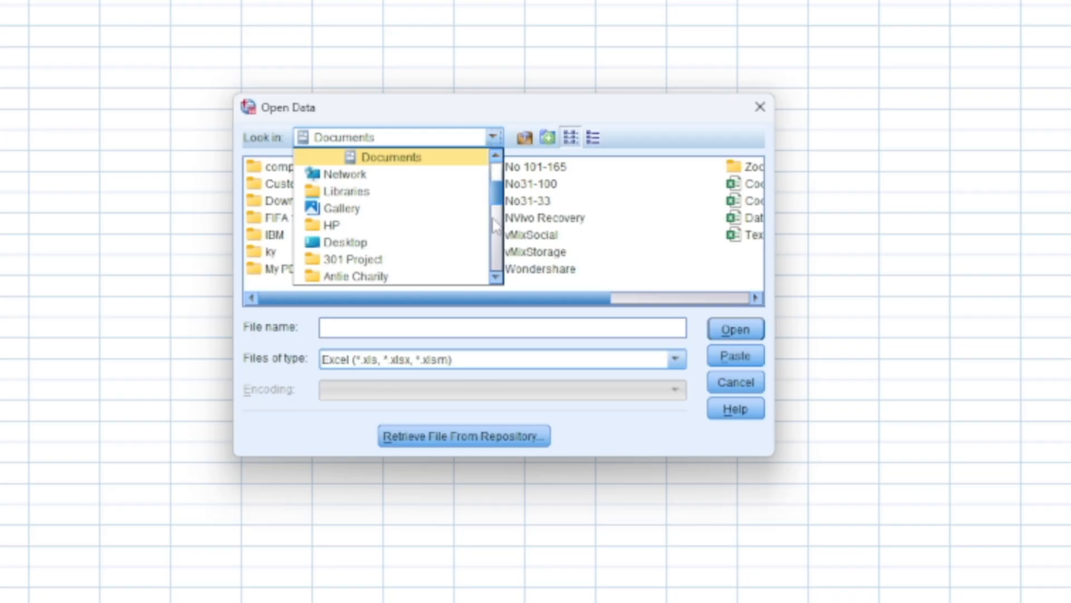
pyautogui.click(495, 278)
pyautogui.click(495, 278)
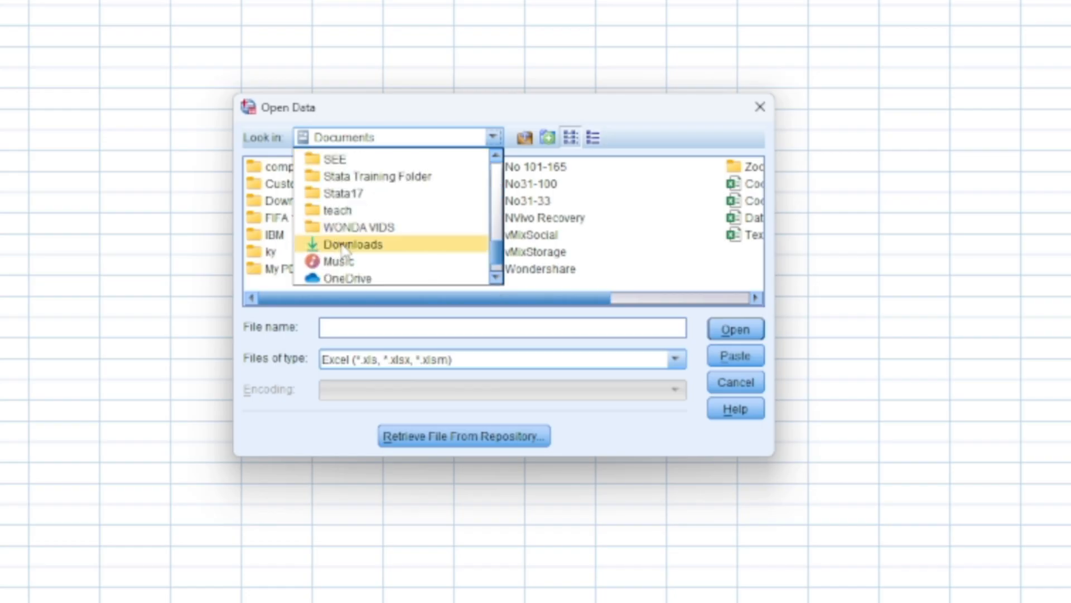
pyautogui.click(345, 246)
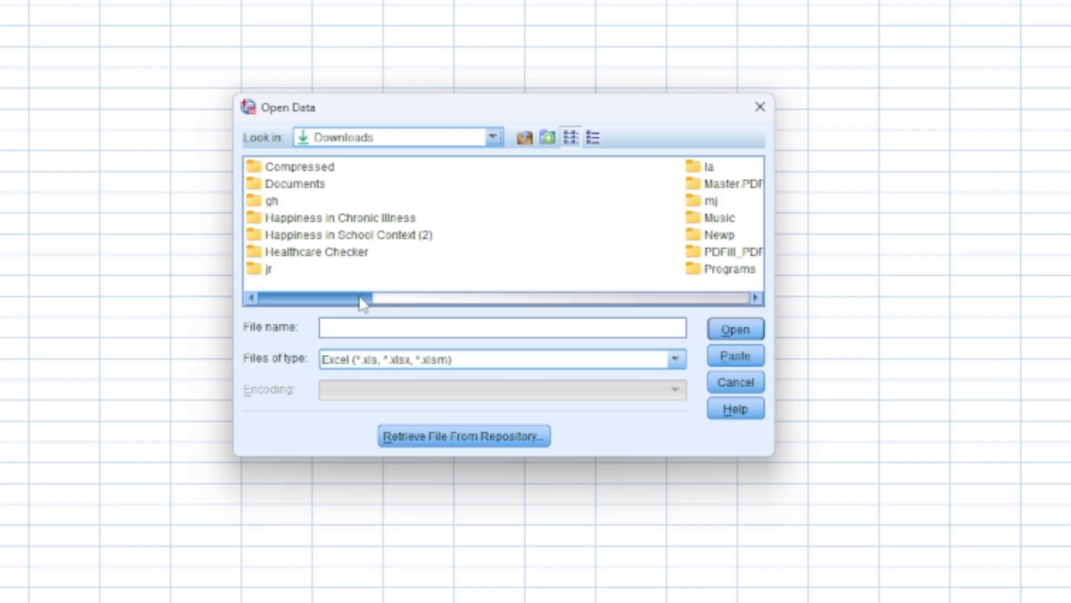
pyautogui.moveTo(367, 299); pyautogui.dragTo(705, 324)
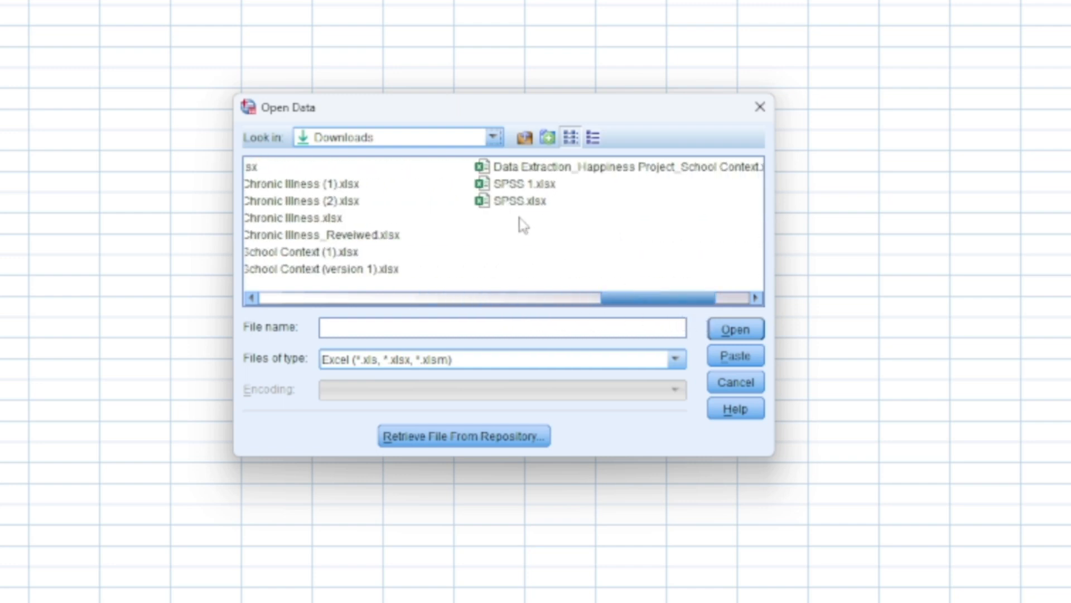
pyautogui.click(513, 185)
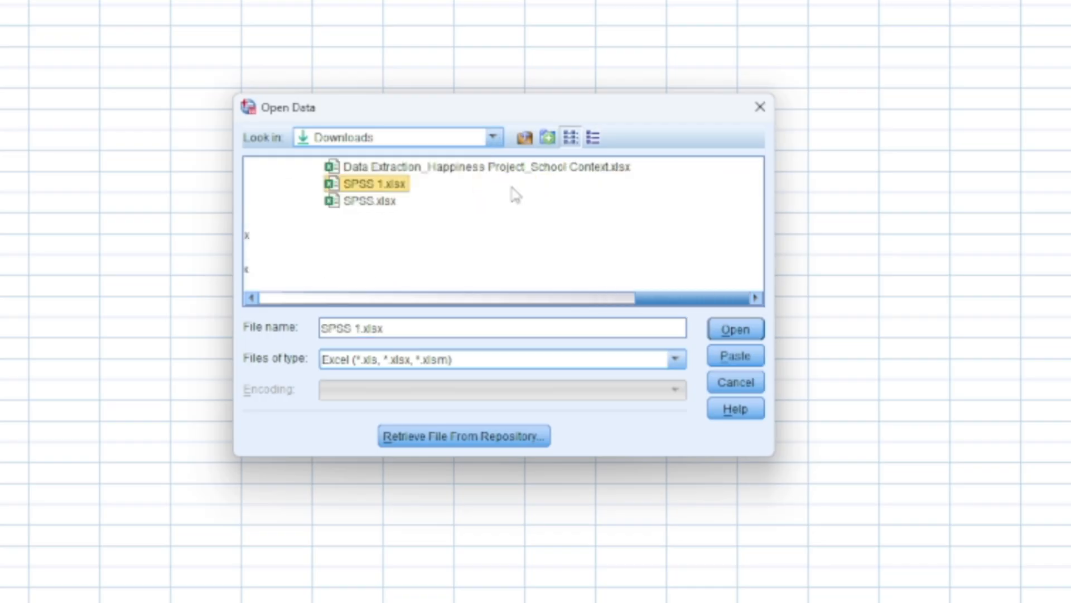
pyautogui.click(736, 331)
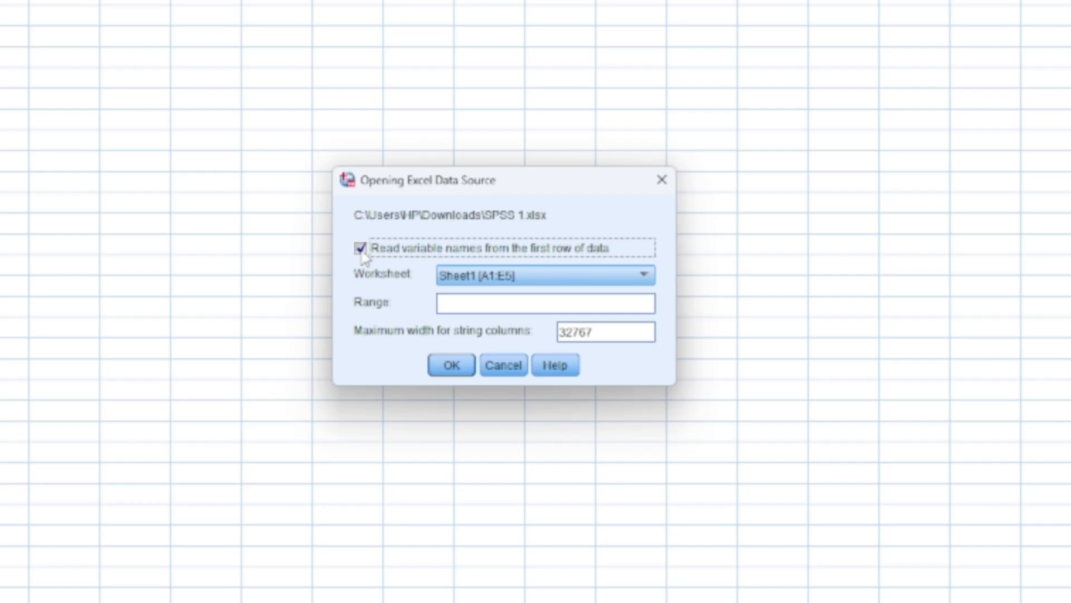
pyautogui.click(464, 371)
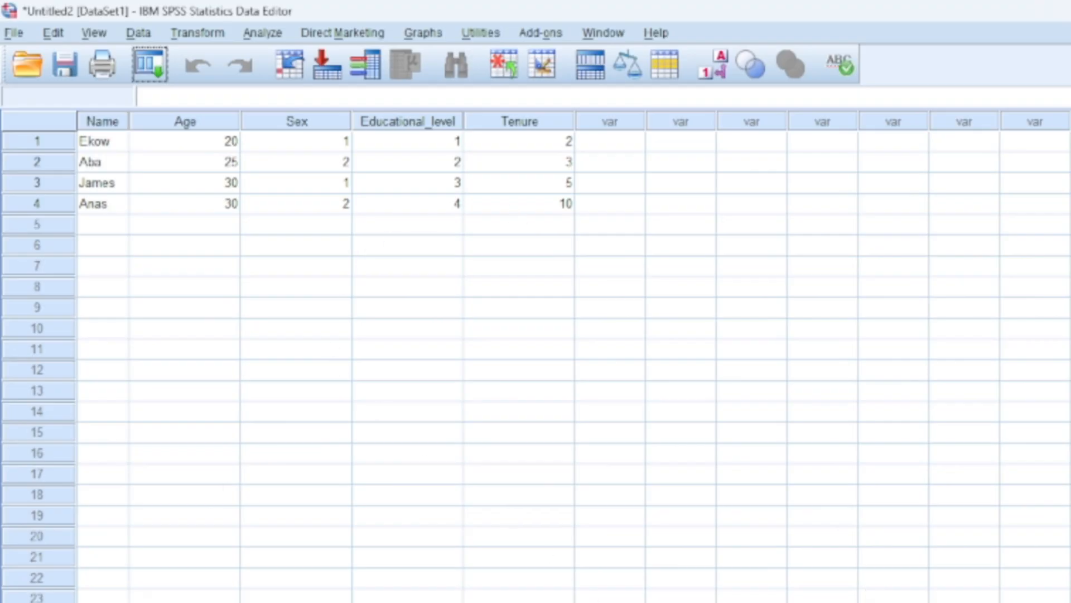
# Show the variable definitions and review the type settings of the Name variable
pyautogui.hotkey('ctrl', 't')
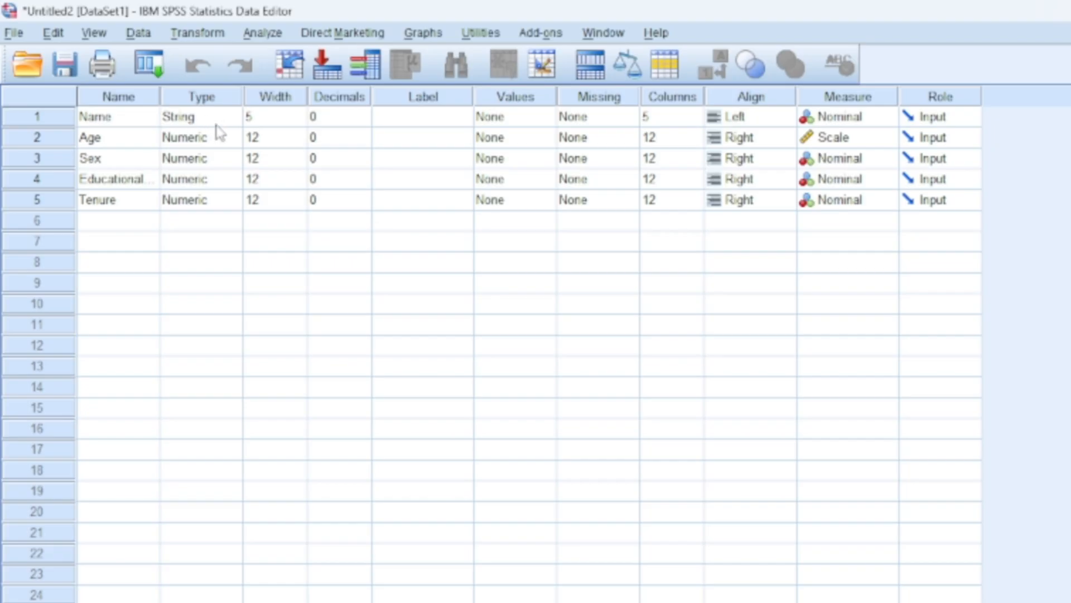
pyautogui.doubleClick(234, 123)
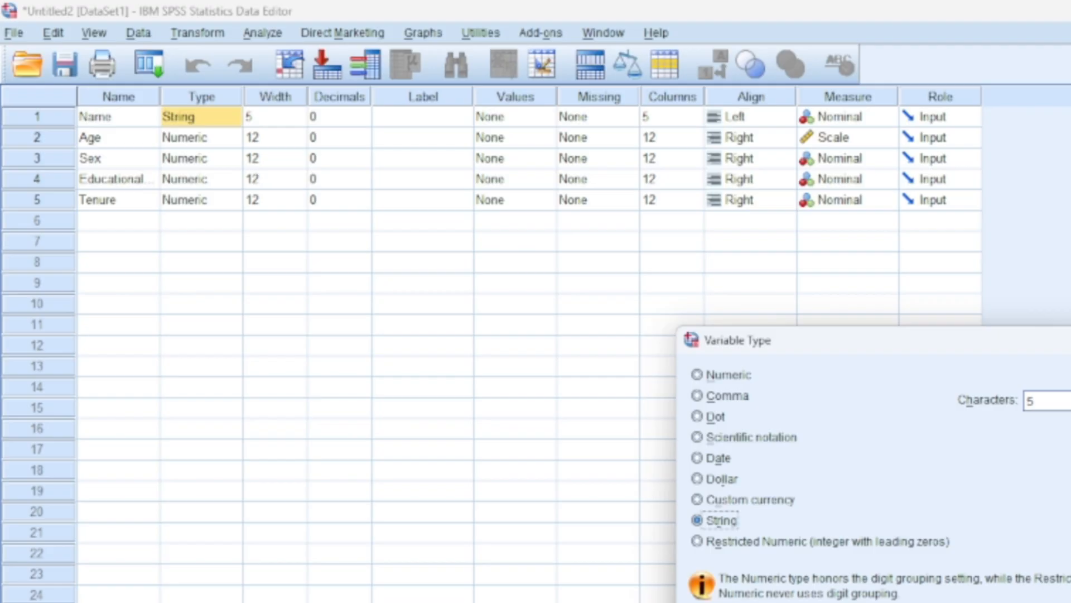
pyautogui.click(768, 594)
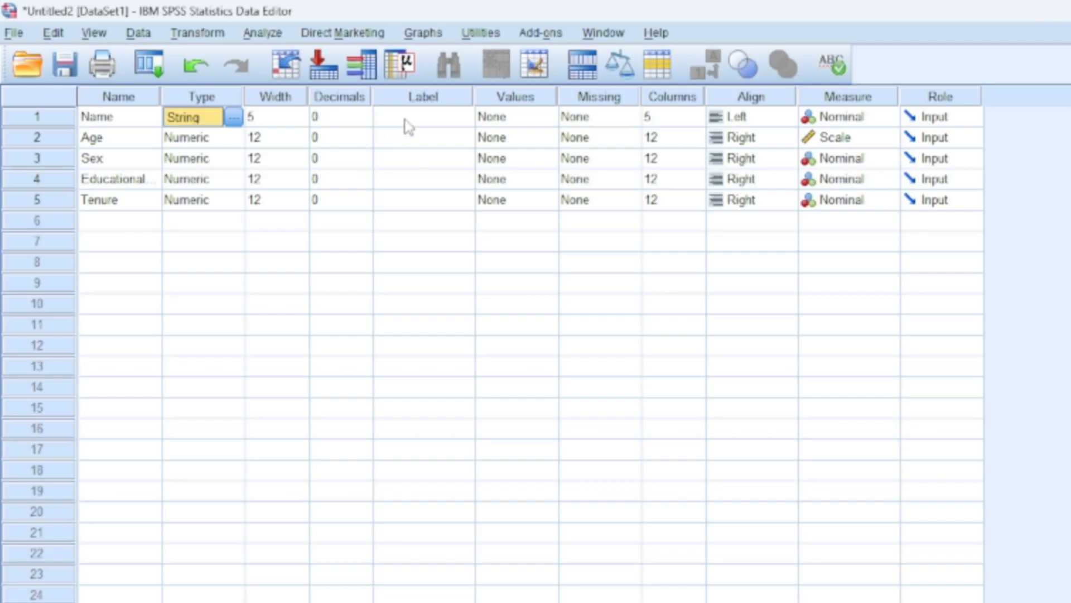
# Label the Name variable "What is your name" and the Age variable "what is your age"
pyautogui.click(438, 120)
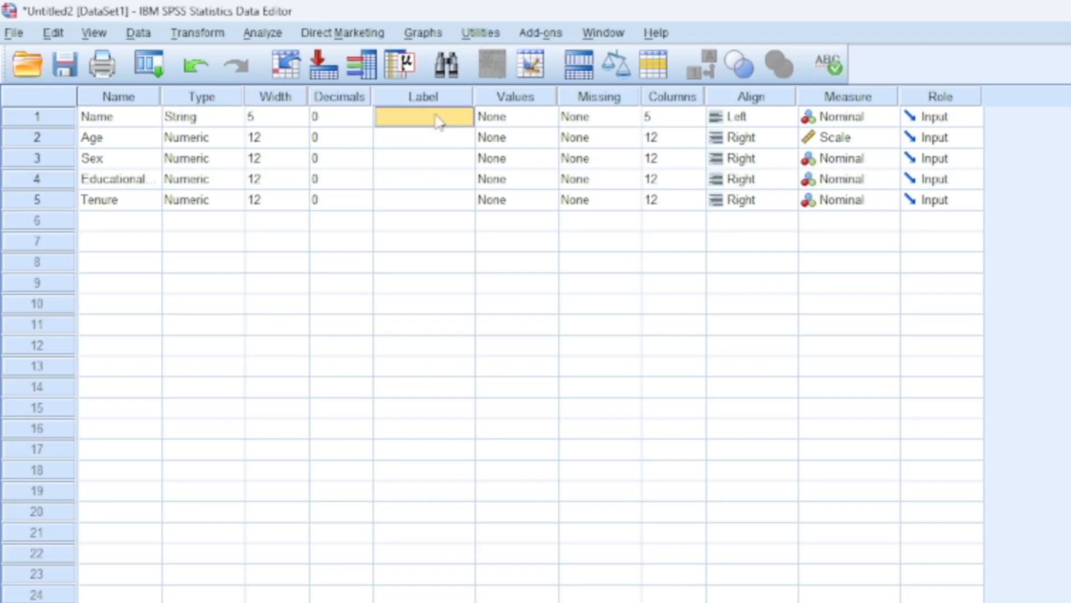
pyautogui.write('What is your')
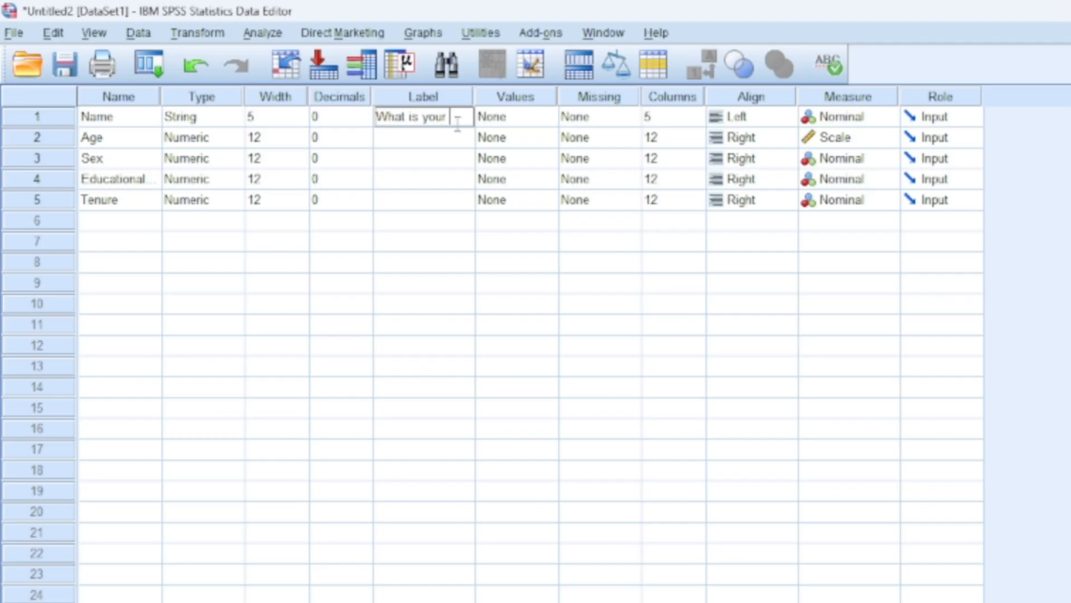
pyautogui.write(' name')
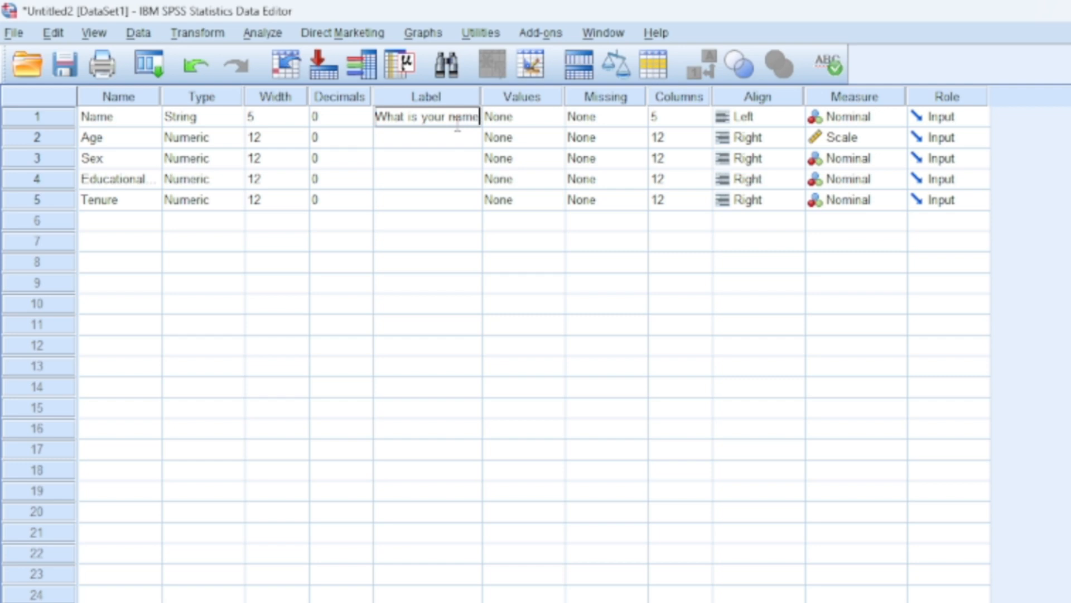
pyautogui.click(420, 140)
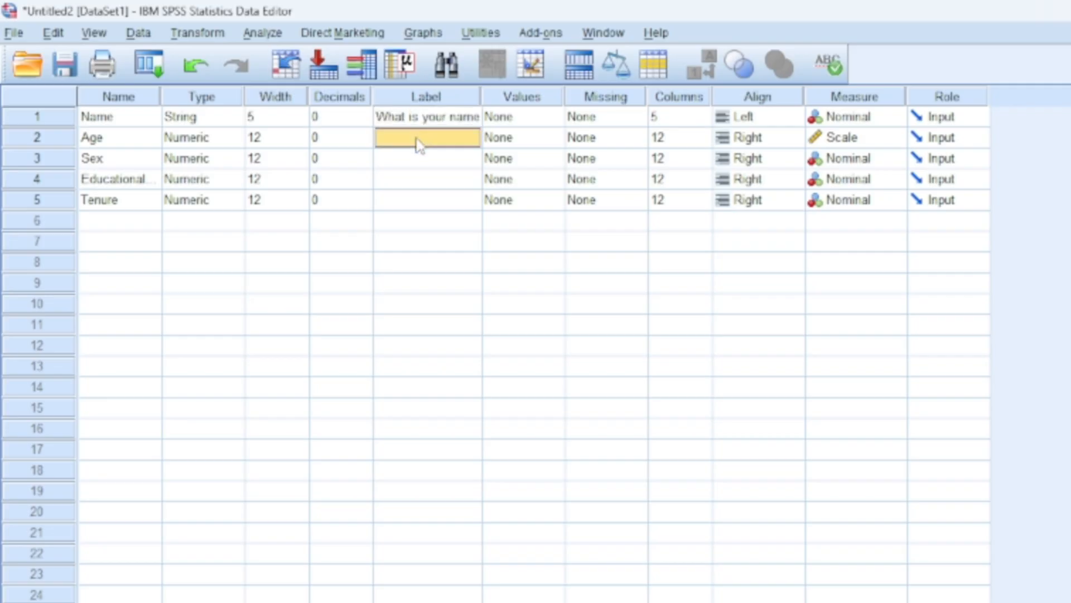
pyautogui.write('what is your')
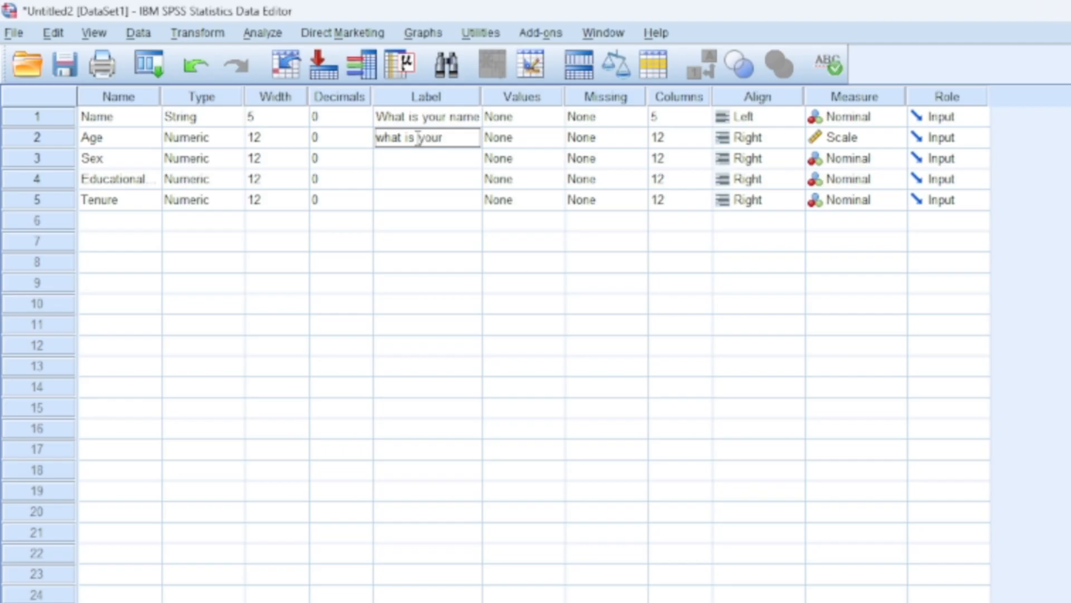
pyautogui.write(' age')
# Label the Sex variable "what is your sex" and the Educational_level variable "what is your educational level"
pyautogui.click(427, 162)
pyautogui.write('what')
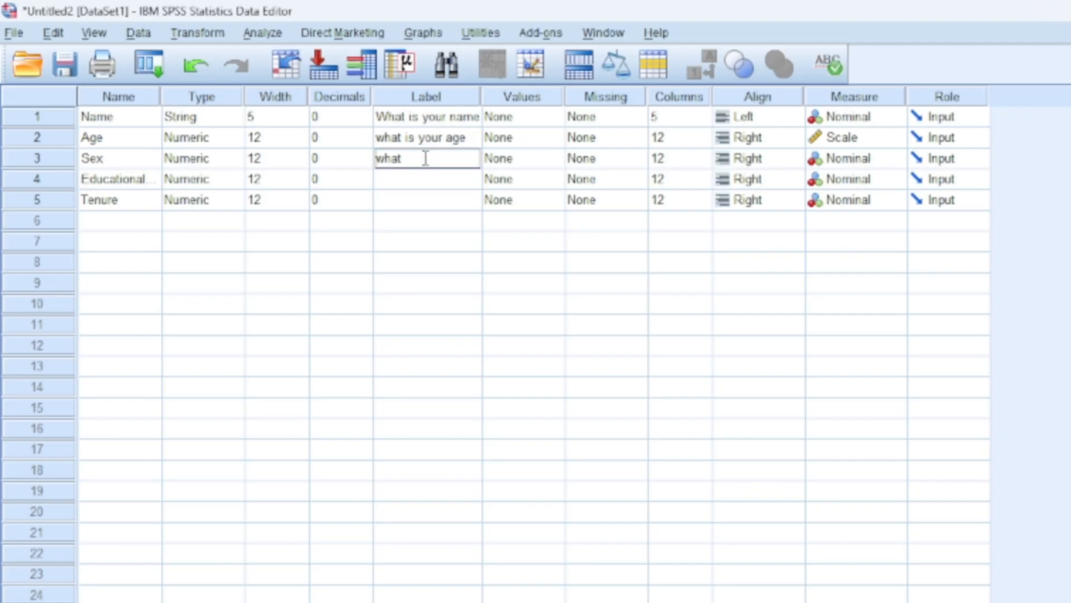
pyautogui.write(' is your sex')
pyautogui.click(432, 184)
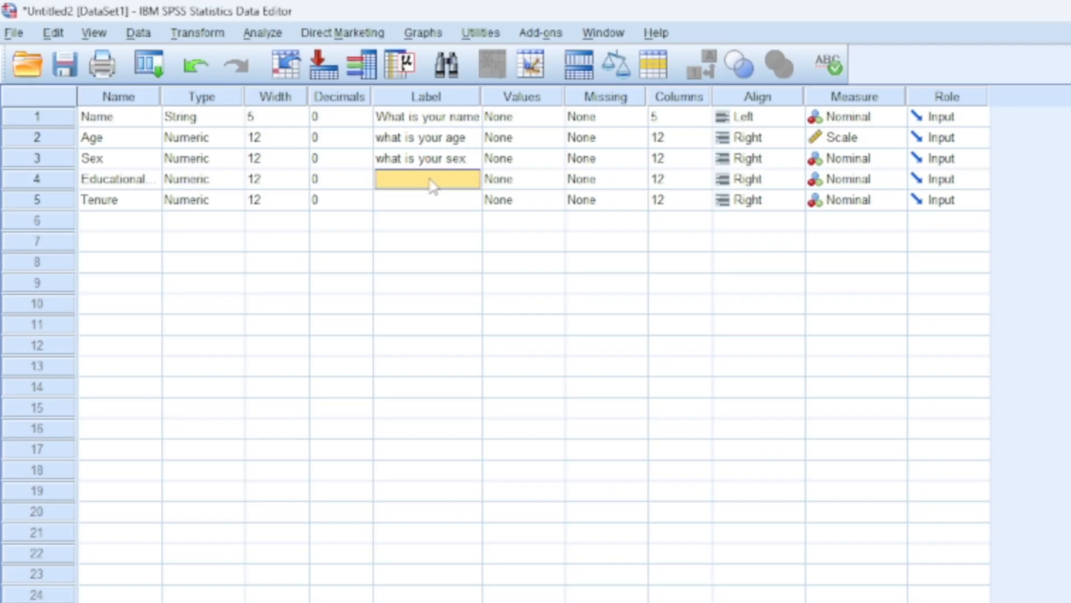
pyautogui.write('what is ')
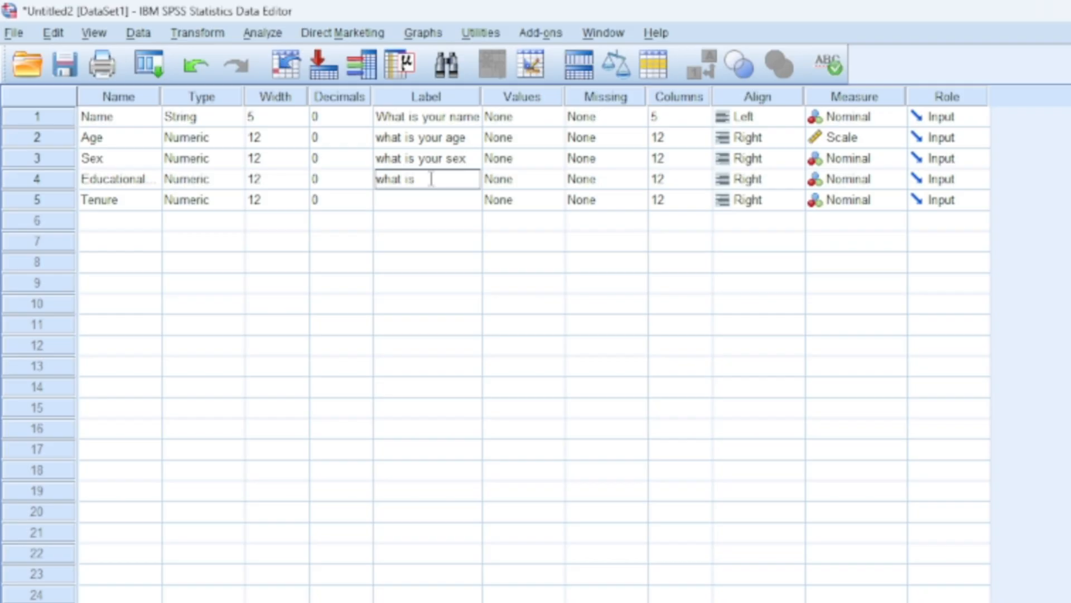
pyautogui.write('your educational level')
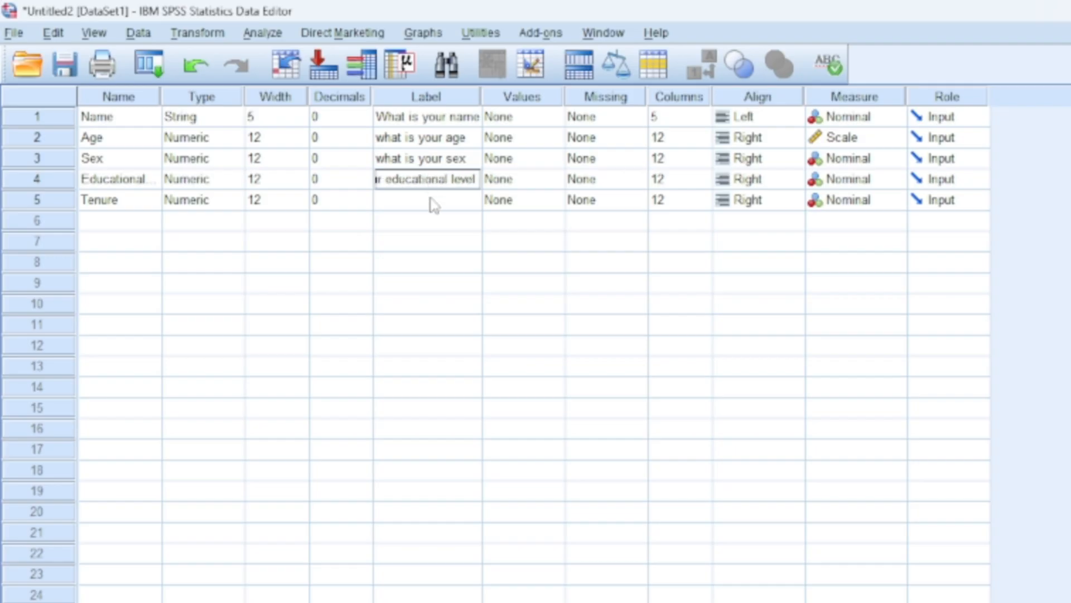
# Label the Tenure variable "how long have your worked in your organization"
pyautogui.click(433, 203)
pyautogui.write('how')
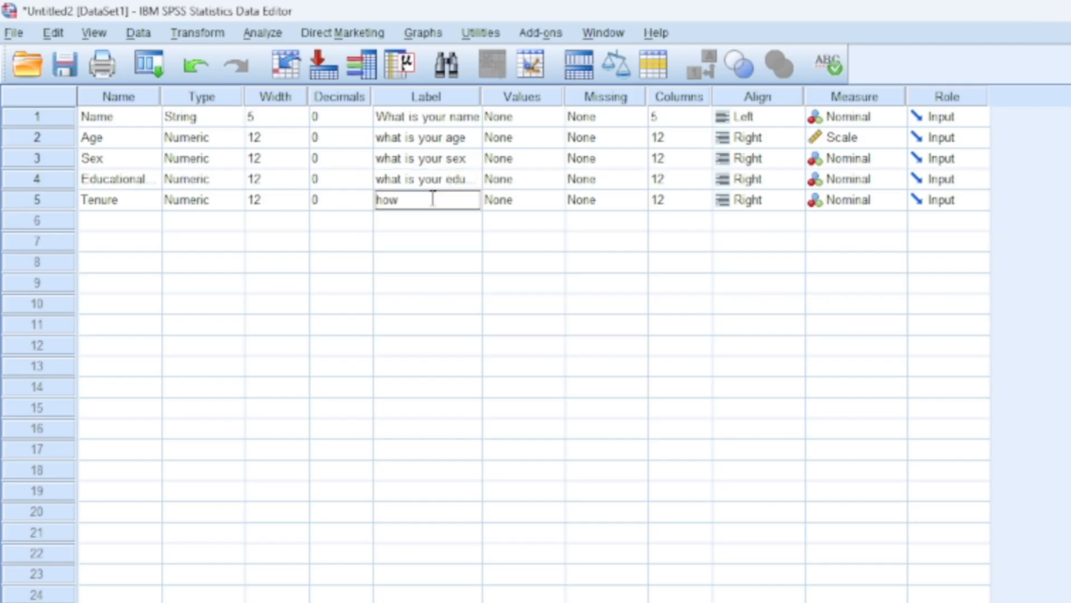
pyautogui.write(' long have your work')
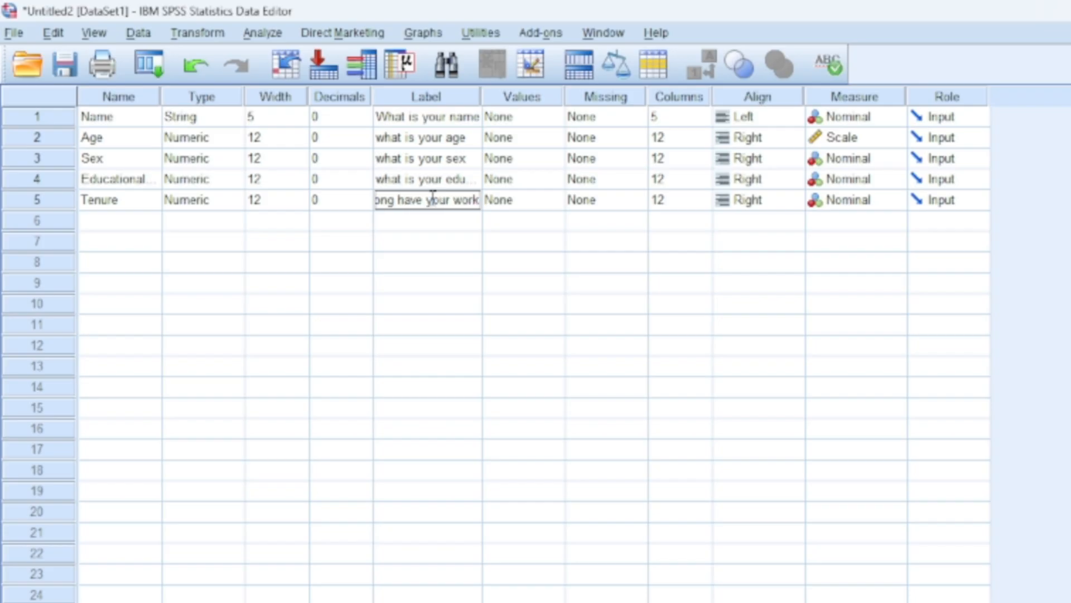
pyautogui.write('ed in your')
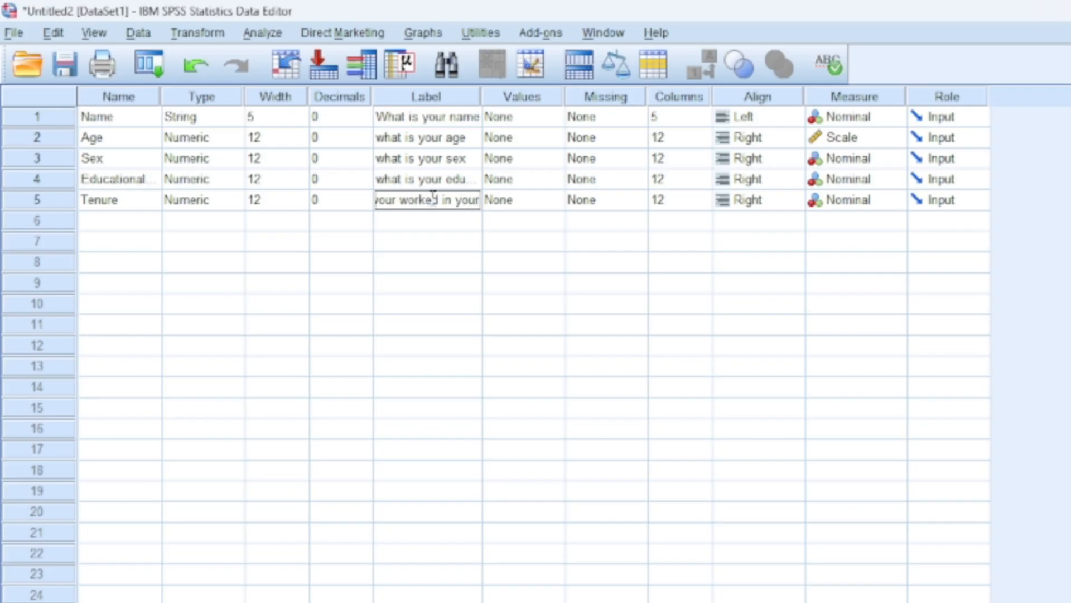
pyautogui.write(' or')
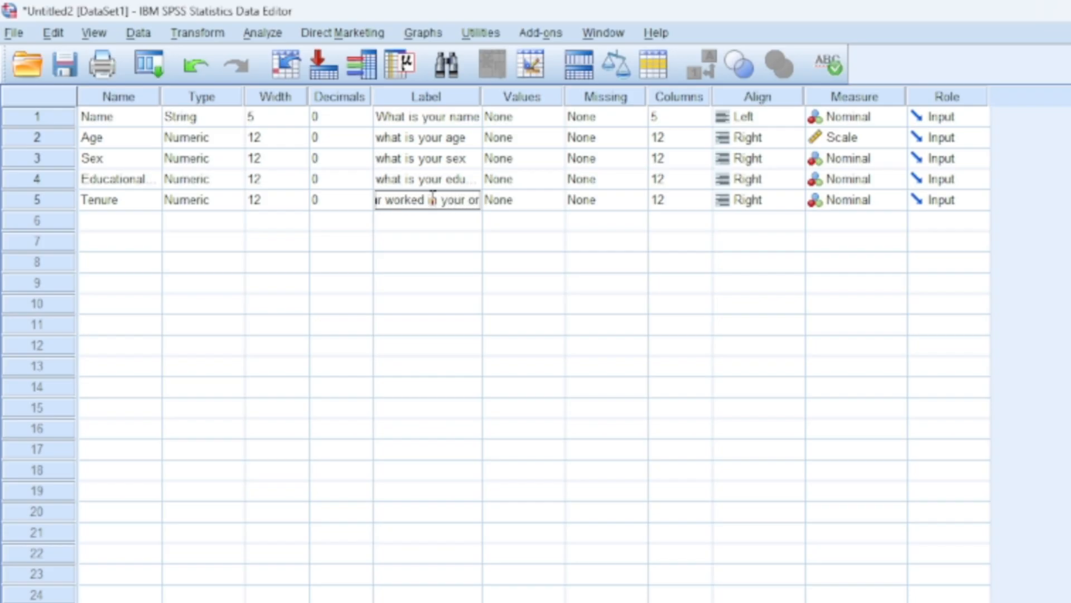
pyautogui.write('ganization')
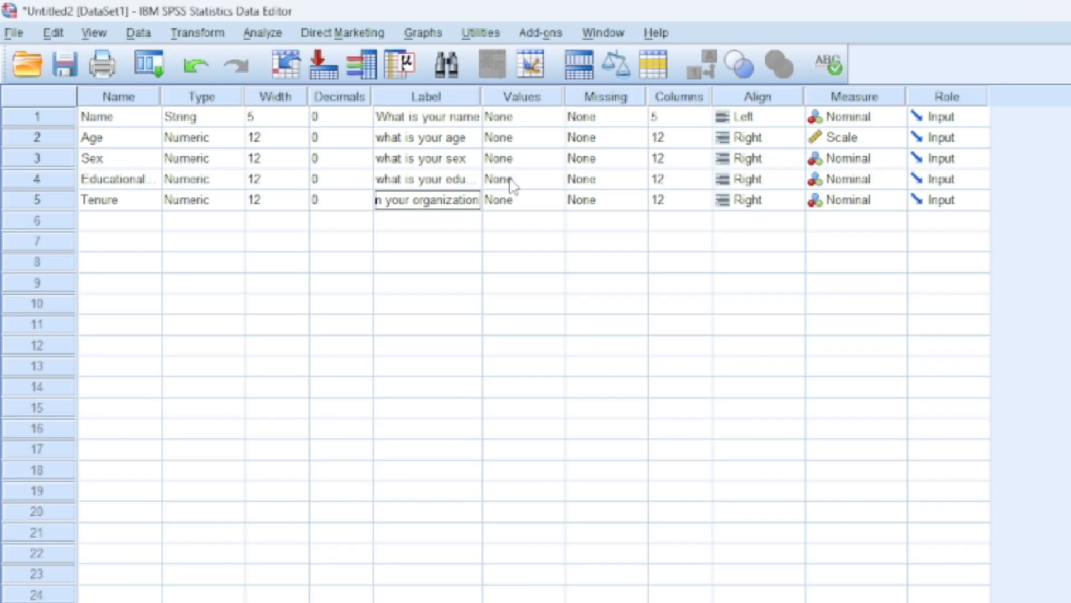
# Assign the value labels 1 = "Male" and 2 = "Female" to the Age variable
pyautogui.click(557, 139)
pyautogui.click(558, 140)
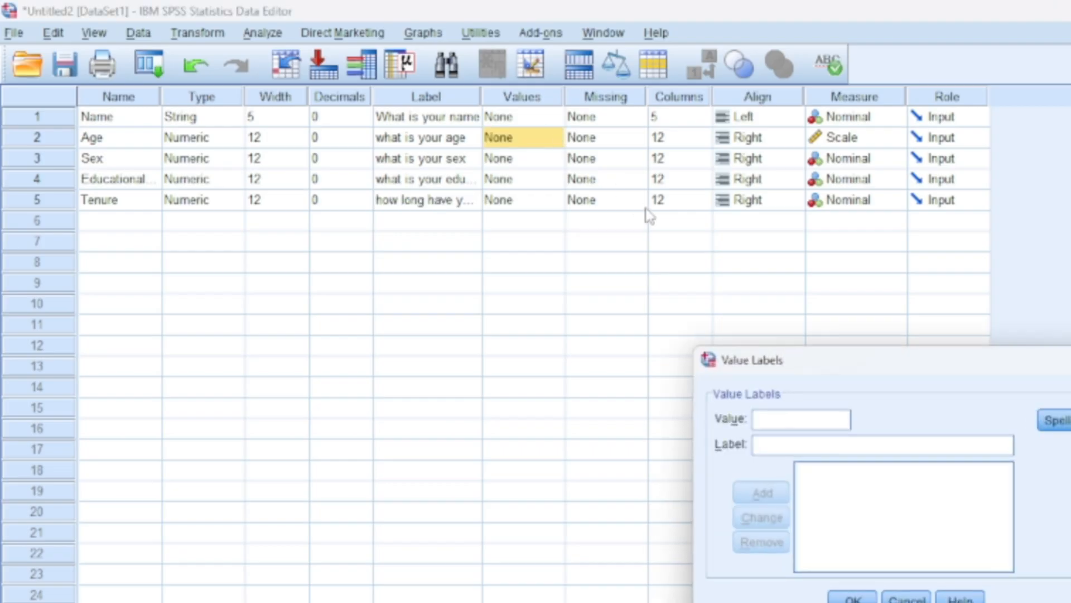
pyautogui.write('1')
pyautogui.write('Male')
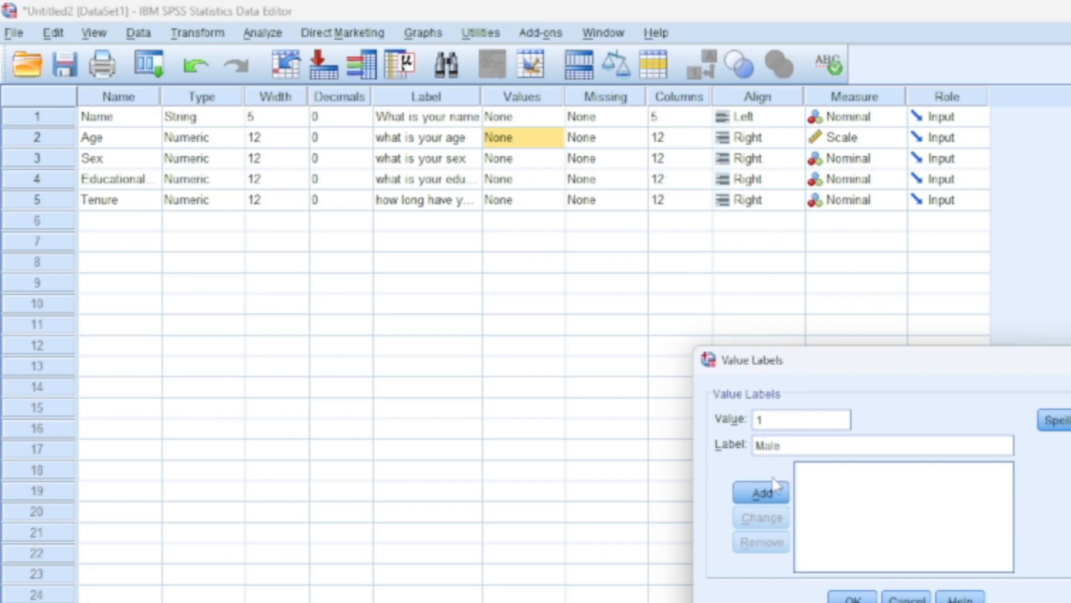
pyautogui.click(770, 490)
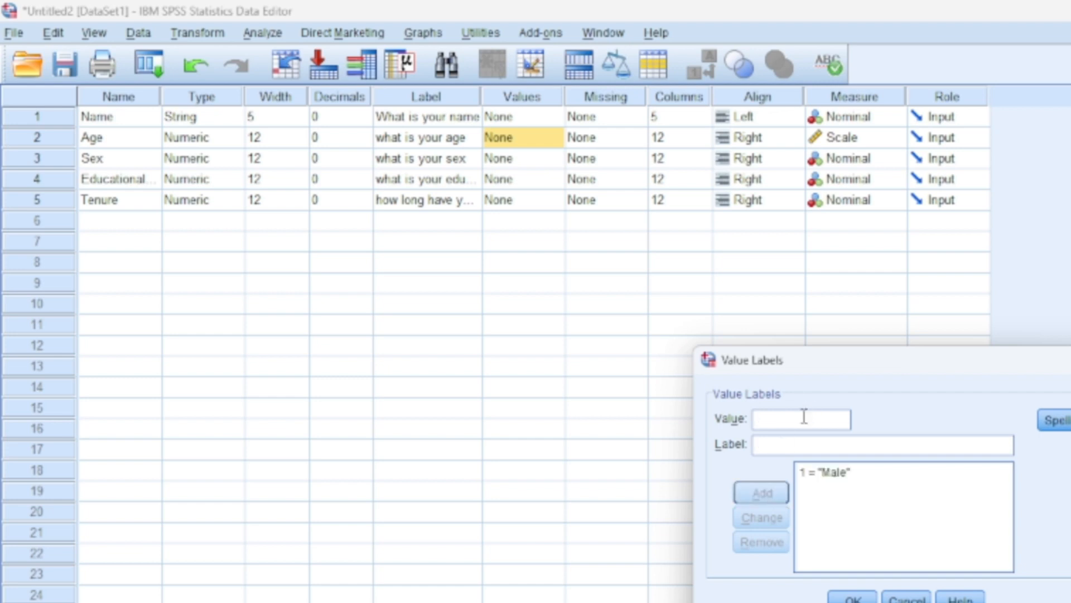
pyautogui.write('2')
pyautogui.click(806, 446)
pyautogui.write('Female')
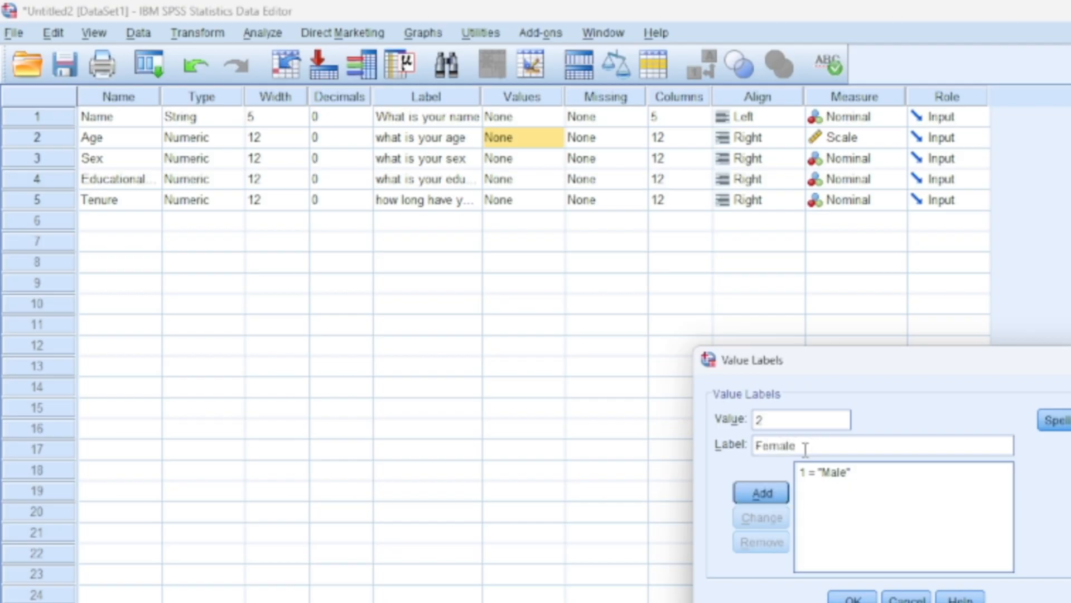
pyautogui.click(781, 494)
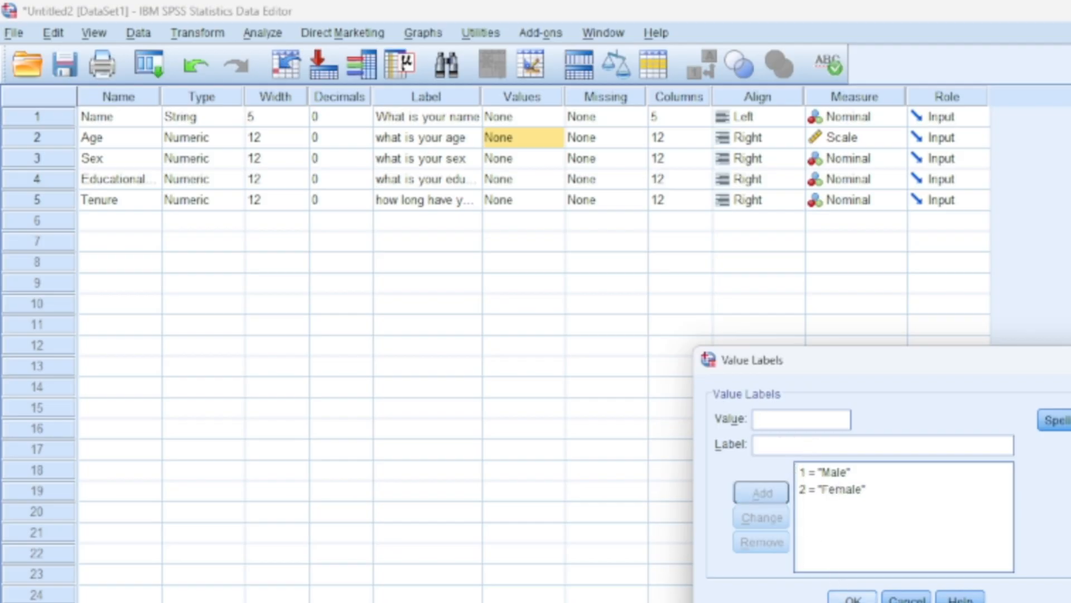
pyautogui.click(852, 597)
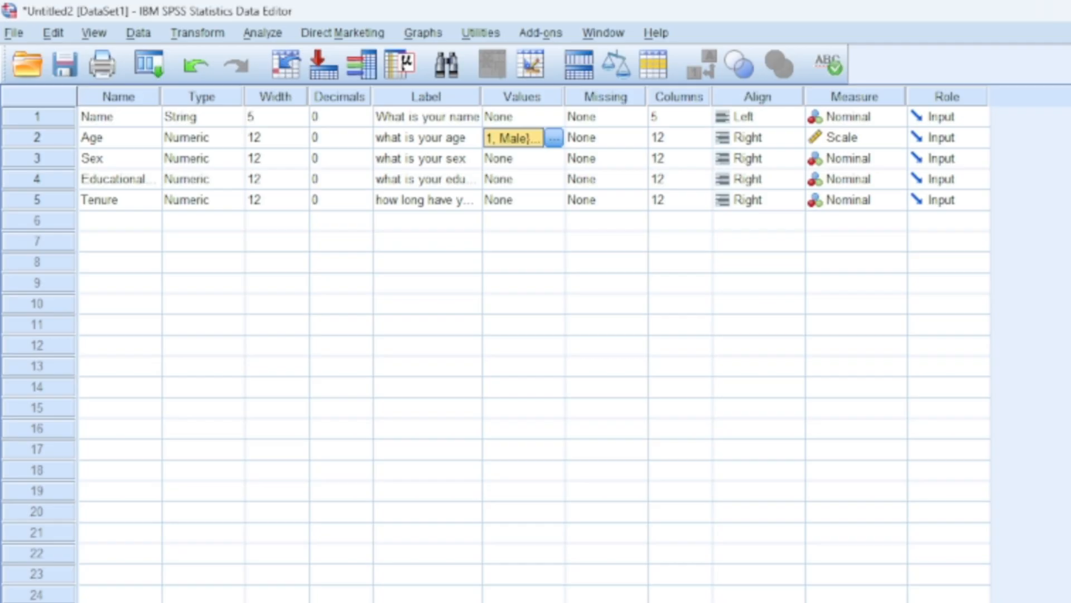
# Remove the "Male" and "Female" value labels from the Age variable
pyautogui.click(554, 138)
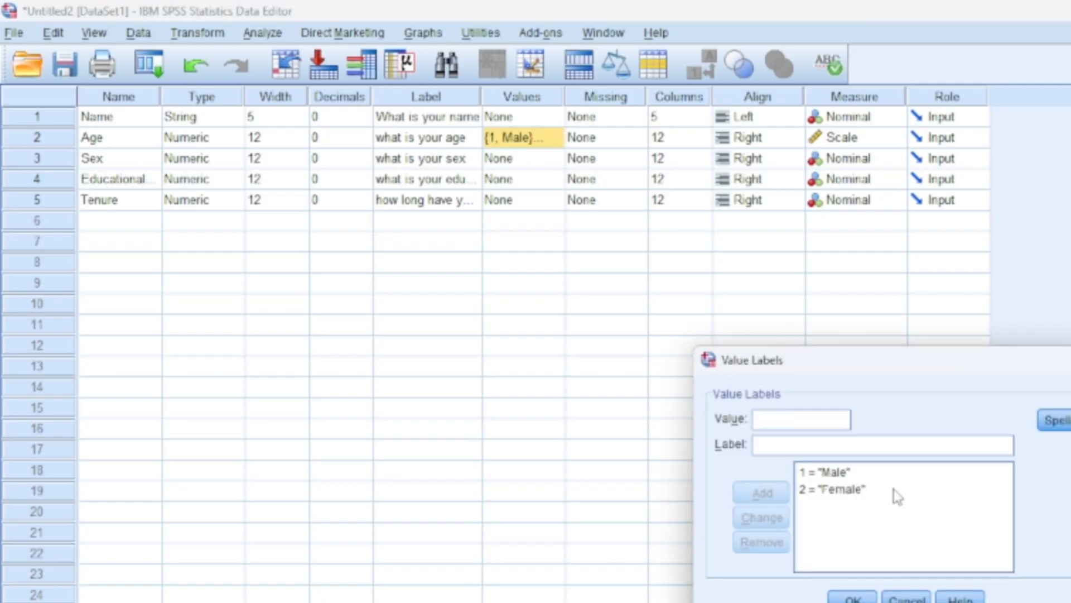
pyautogui.click(814, 474)
pyautogui.click(770, 541)
pyautogui.click(854, 474)
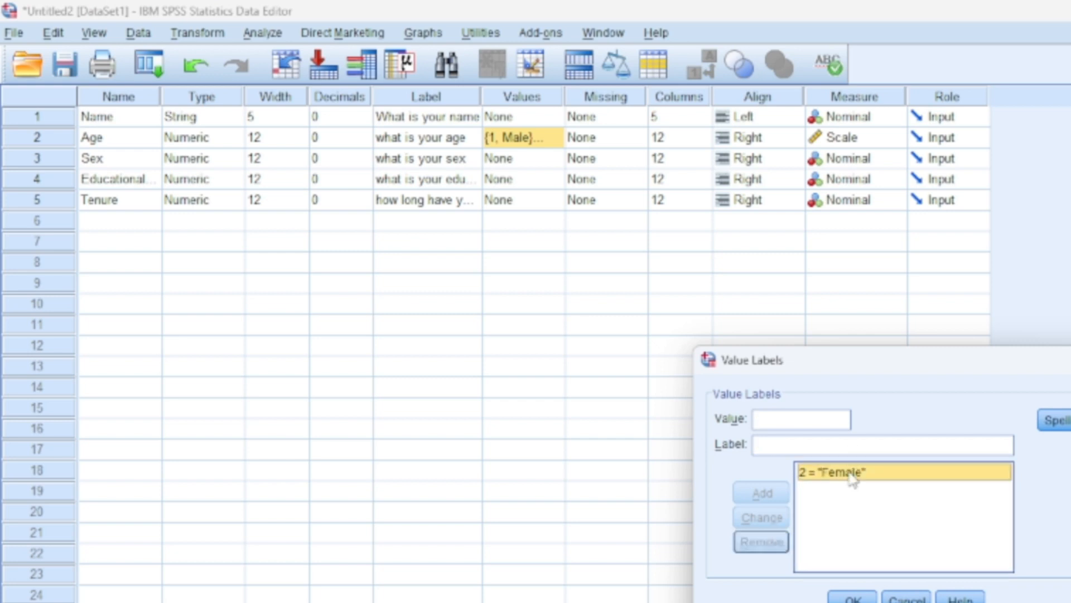
pyautogui.click(763, 542)
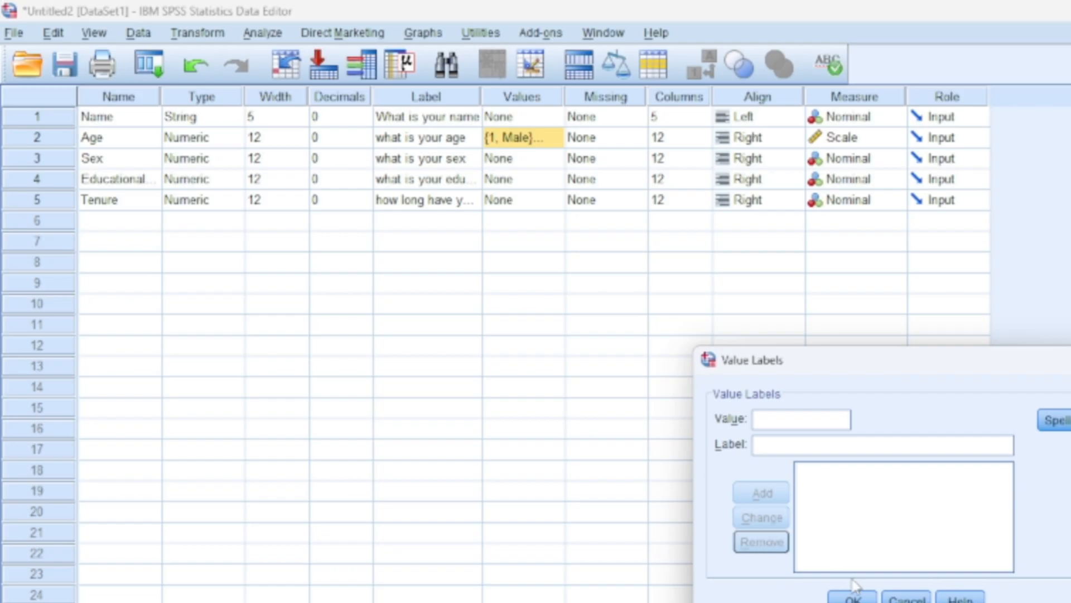
pyautogui.click(853, 598)
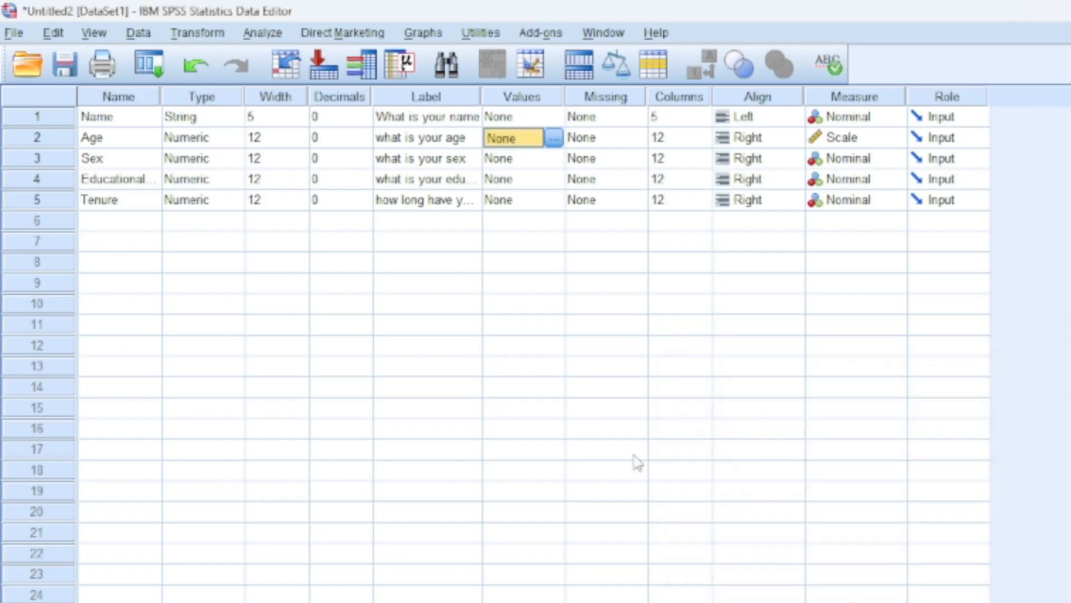
# Assign the value labels 1 = "Male" and 2 = "Female" to the Sex variable
pyautogui.click(544, 162)
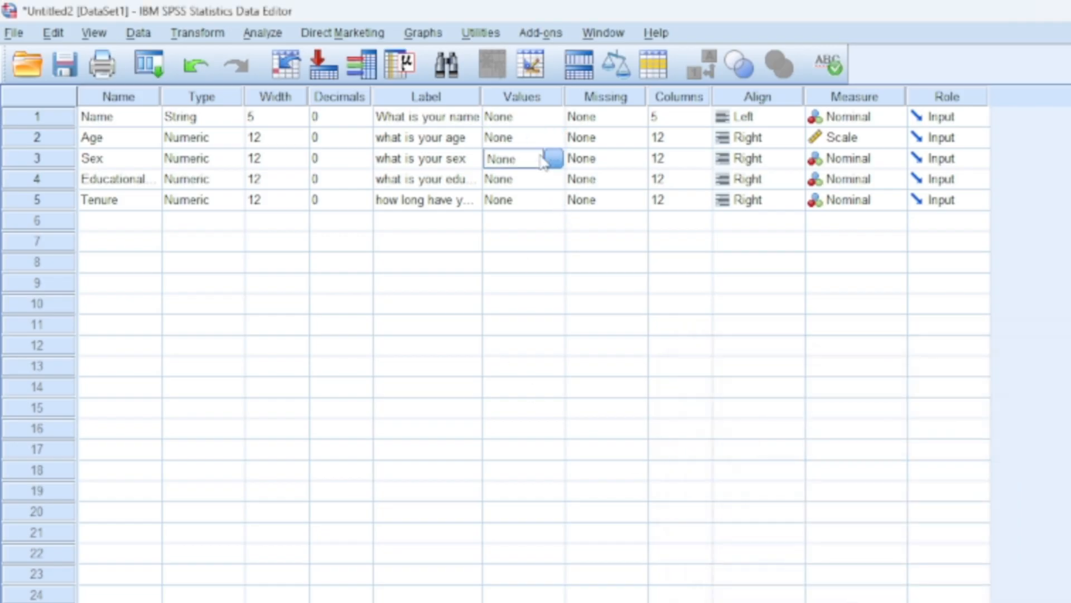
pyautogui.click(553, 159)
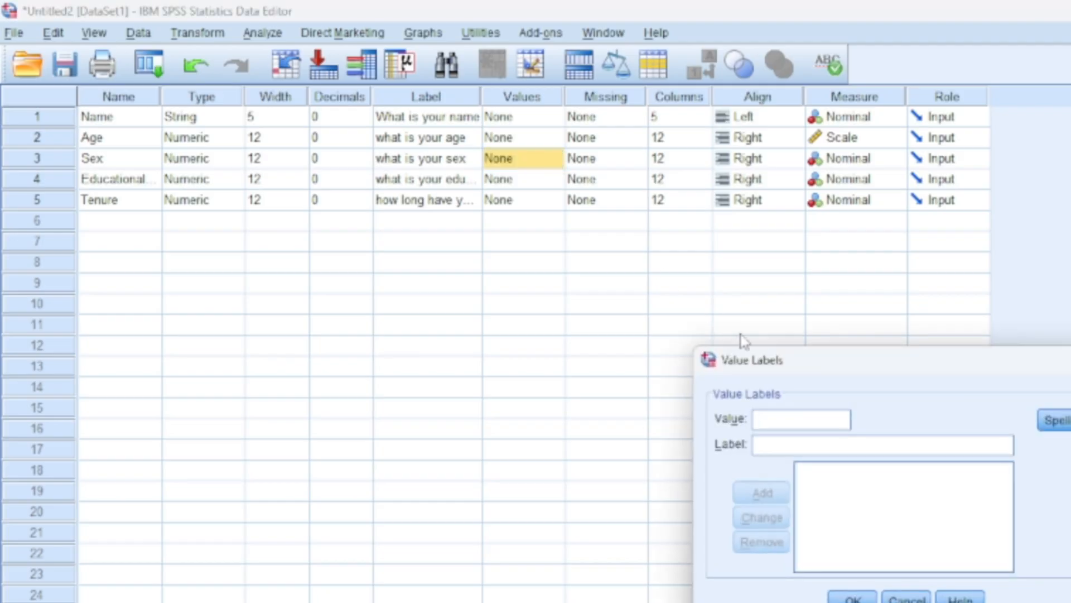
pyautogui.write('1')
pyautogui.click(771, 447)
pyautogui.write('Male')
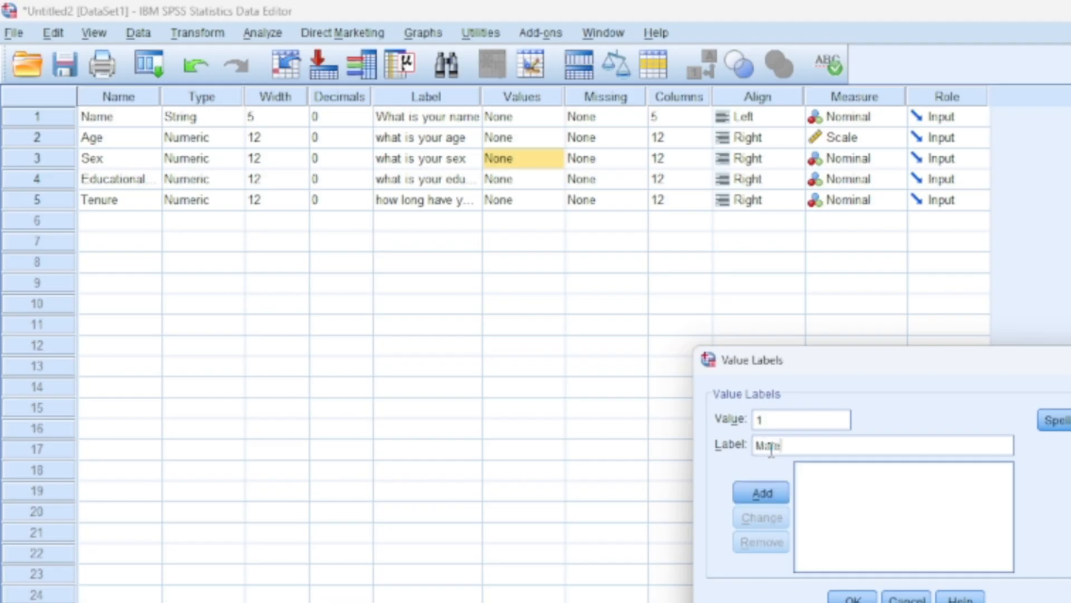
pyautogui.click(773, 493)
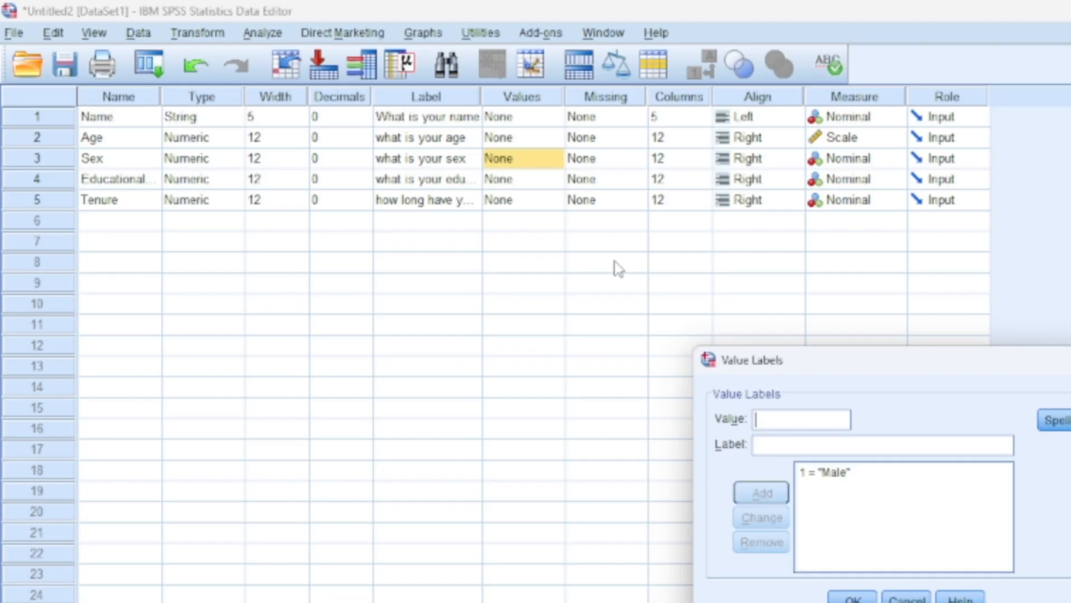
pyautogui.write('2')
pyautogui.click(767, 446)
pyautogui.write('Female')
pyautogui.click(776, 493)
pyautogui.click(853, 597)
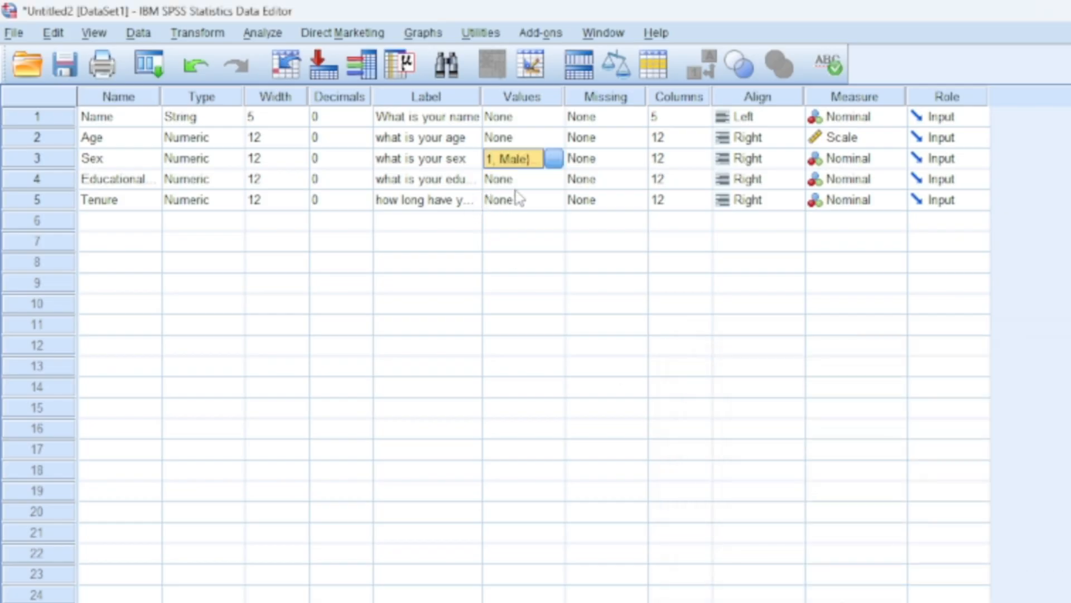
# Add the value labels 1 = "SHS" and 2 = "University" for the Educational_level variable
pyautogui.click(519, 186)
pyautogui.click(553, 182)
pyautogui.write('1')
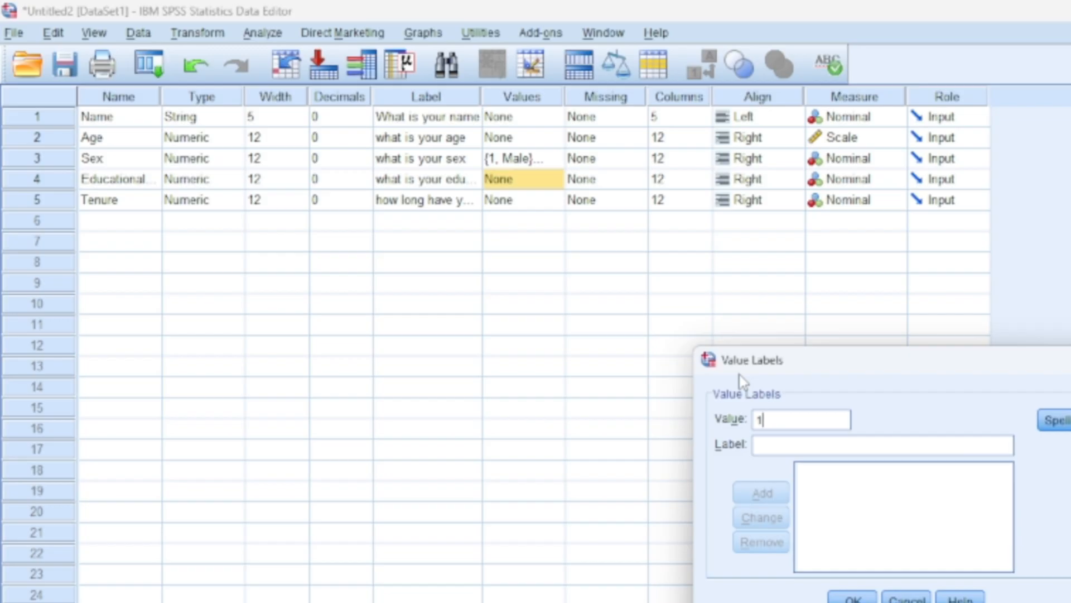
pyautogui.click(764, 449)
pyautogui.write('SHS')
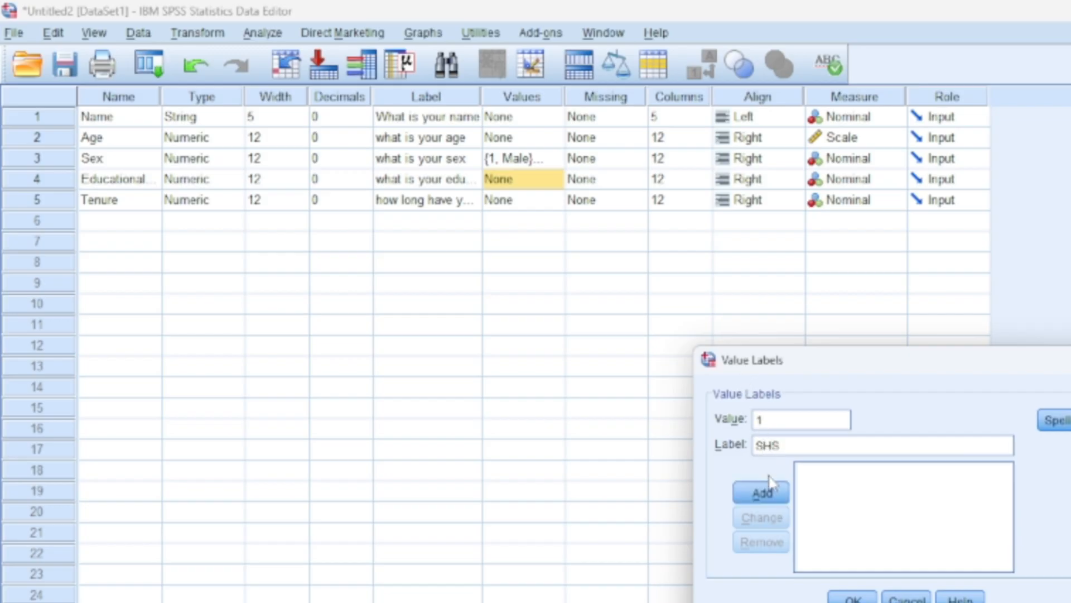
pyautogui.click(764, 492)
pyautogui.write('2')
pyautogui.click(799, 445)
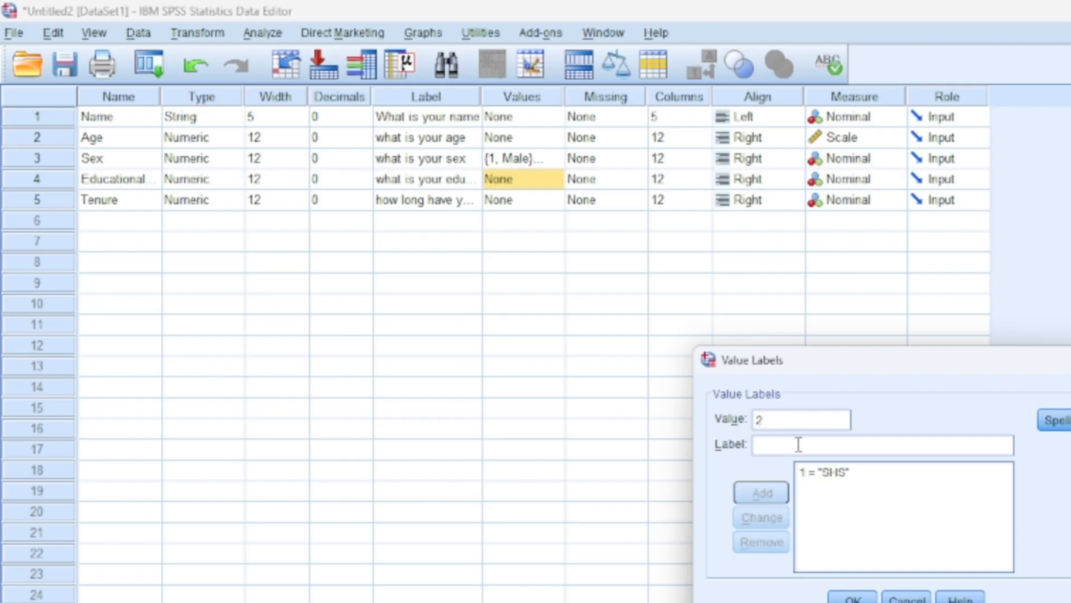
pyautogui.write('Un')
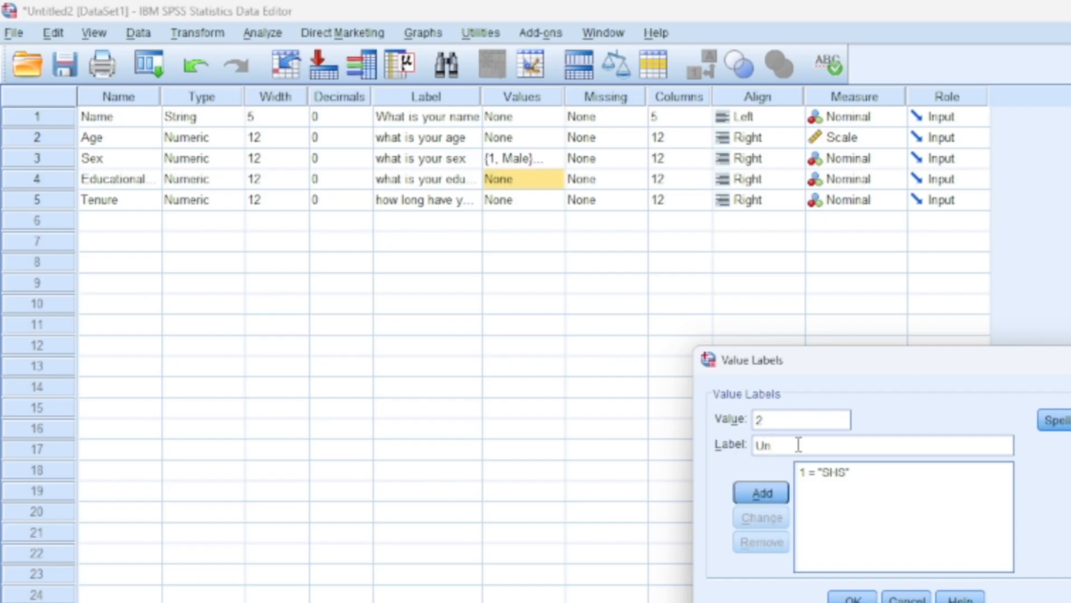
pyautogui.write('iversity')
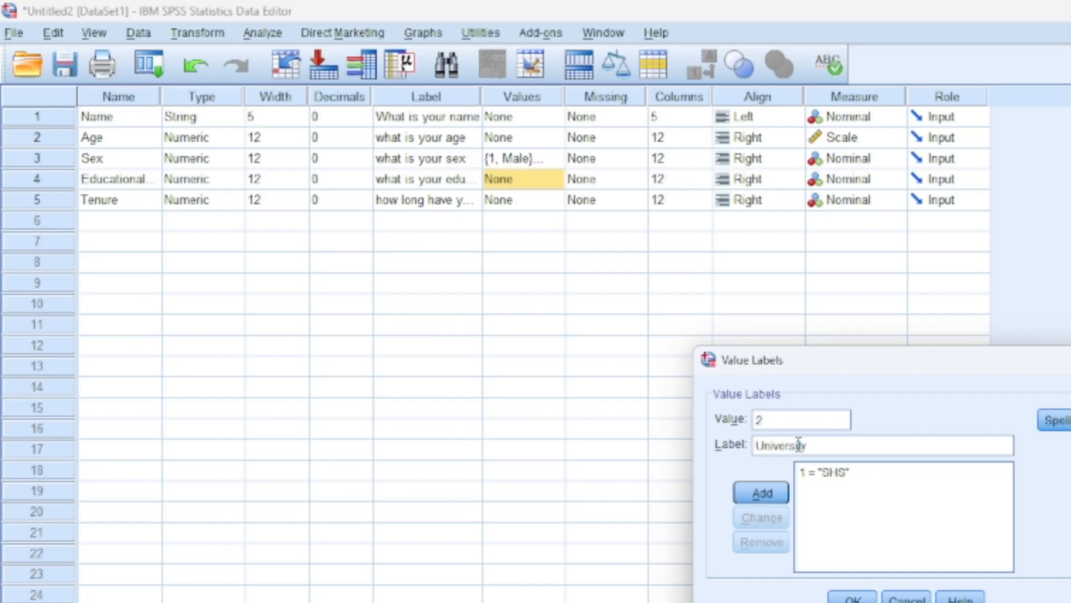
pyautogui.click(776, 486)
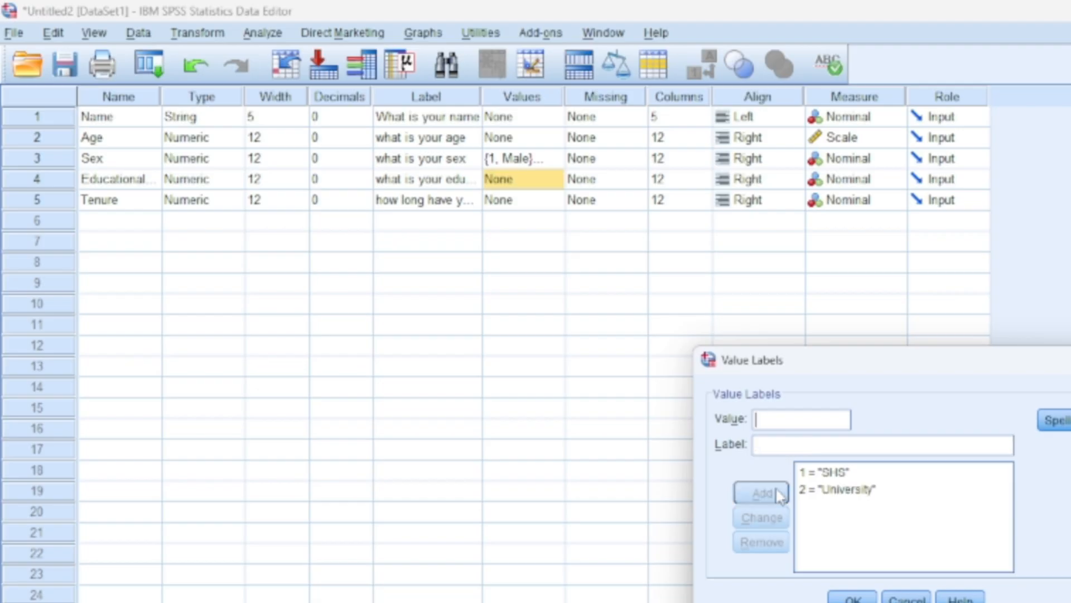
# Add the value labels 3 = "Masters" and 4 = "PHD" for Educational_level and apply the set
pyautogui.write('3')
pyautogui.click(800, 443)
pyautogui.write('Masters')
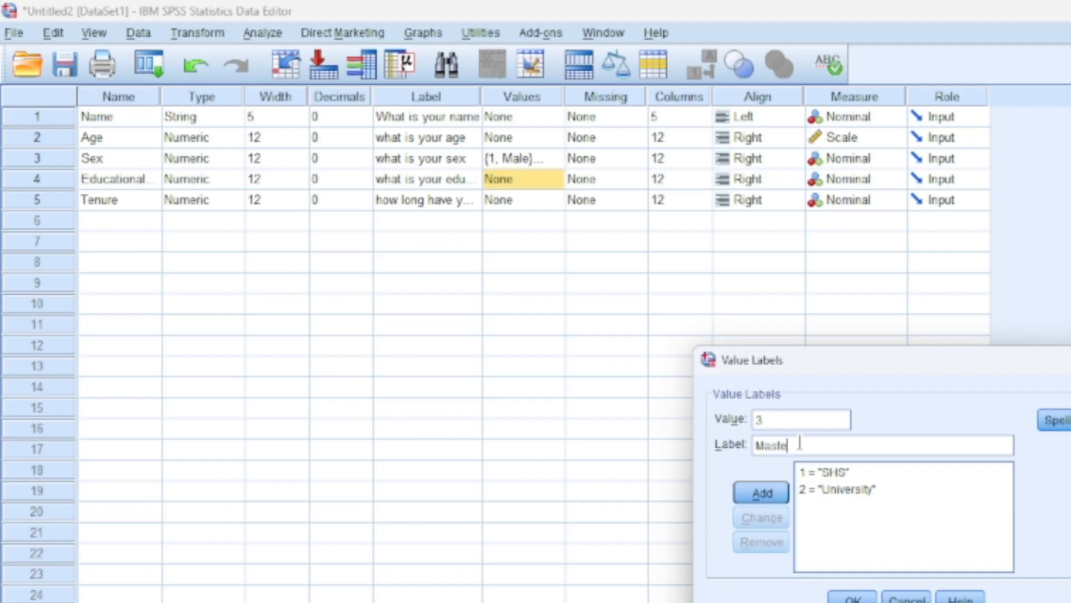
pyautogui.click(774, 490)
pyautogui.write('4')
pyautogui.click(800, 443)
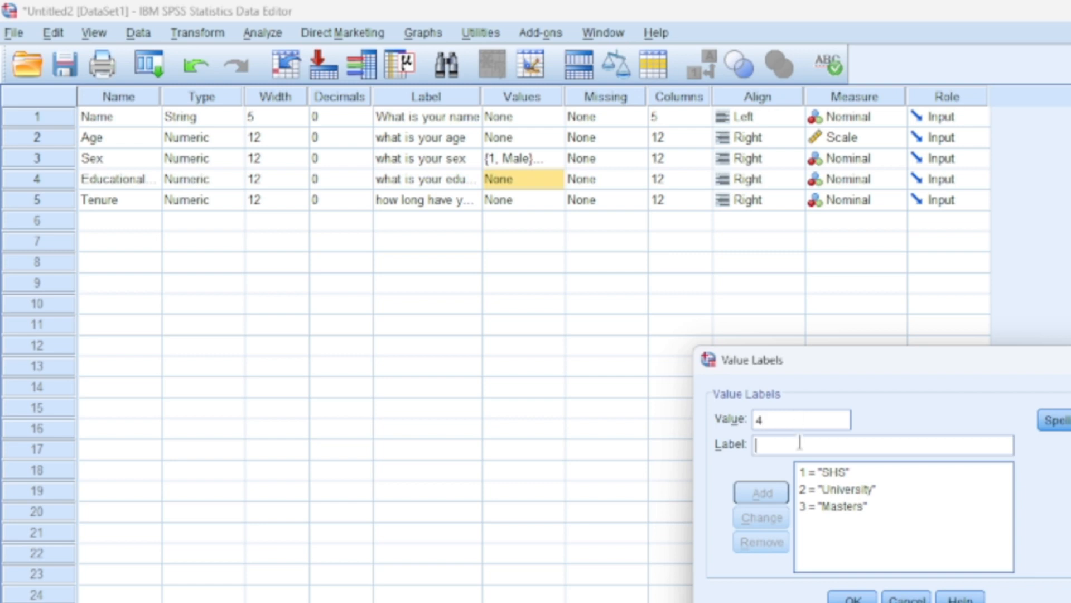
pyautogui.write('PHD')
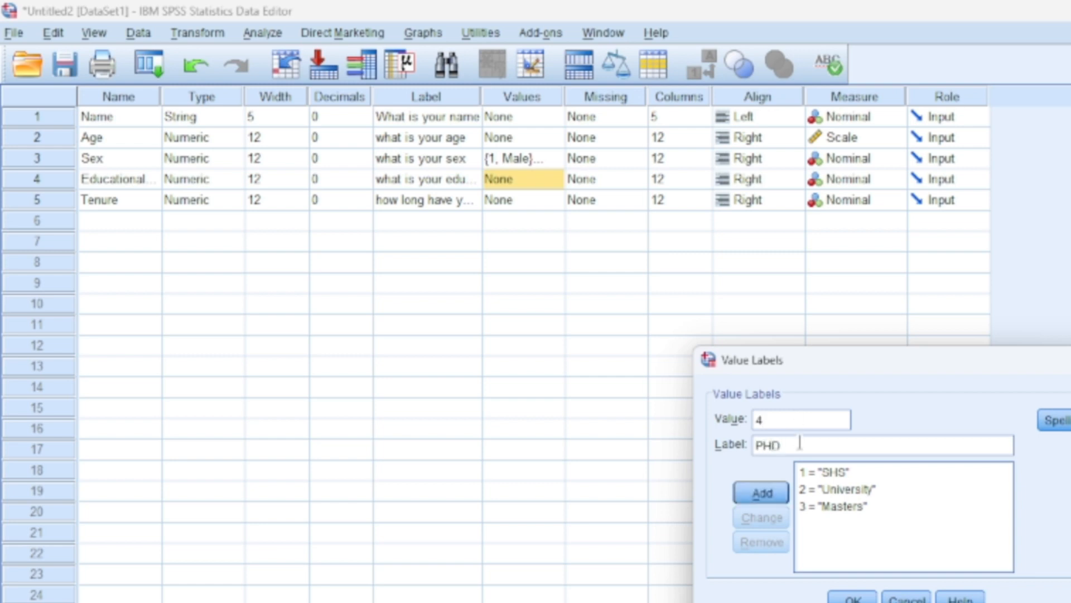
pyautogui.click(780, 502)
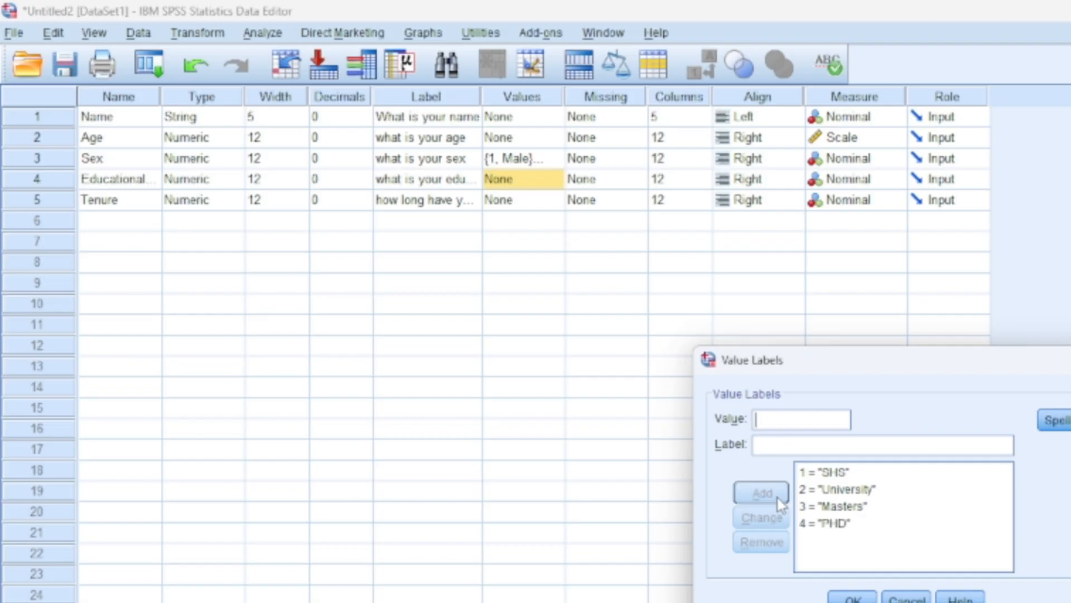
pyautogui.click(852, 597)
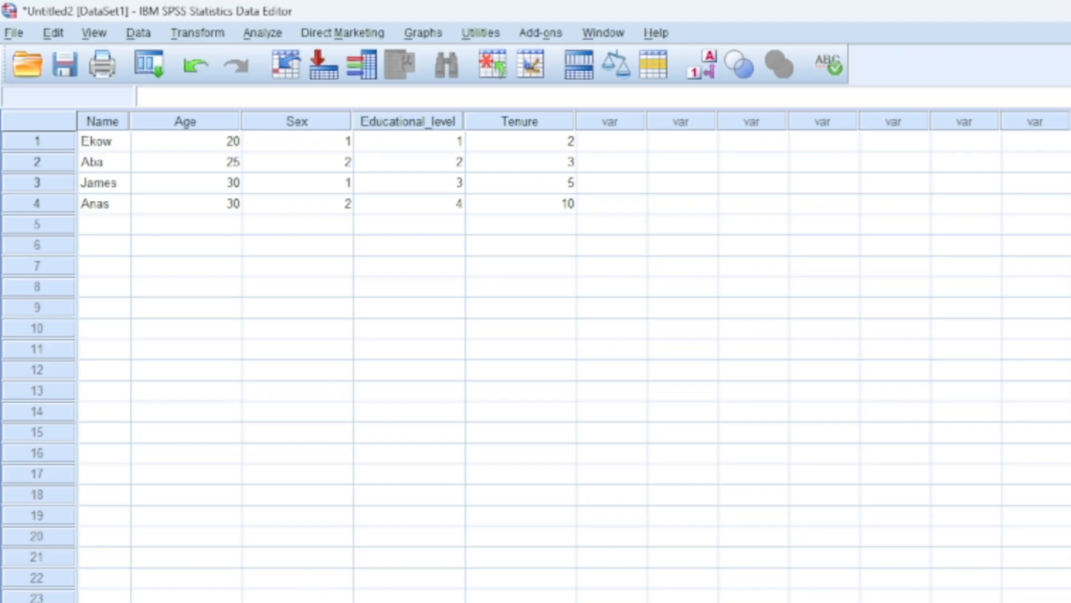
# Create a new blank dataset from the data view and return to the dataset with the respondent data
pyautogui.hotkey('ctrl', 't')
pyautogui.click(12, 33)
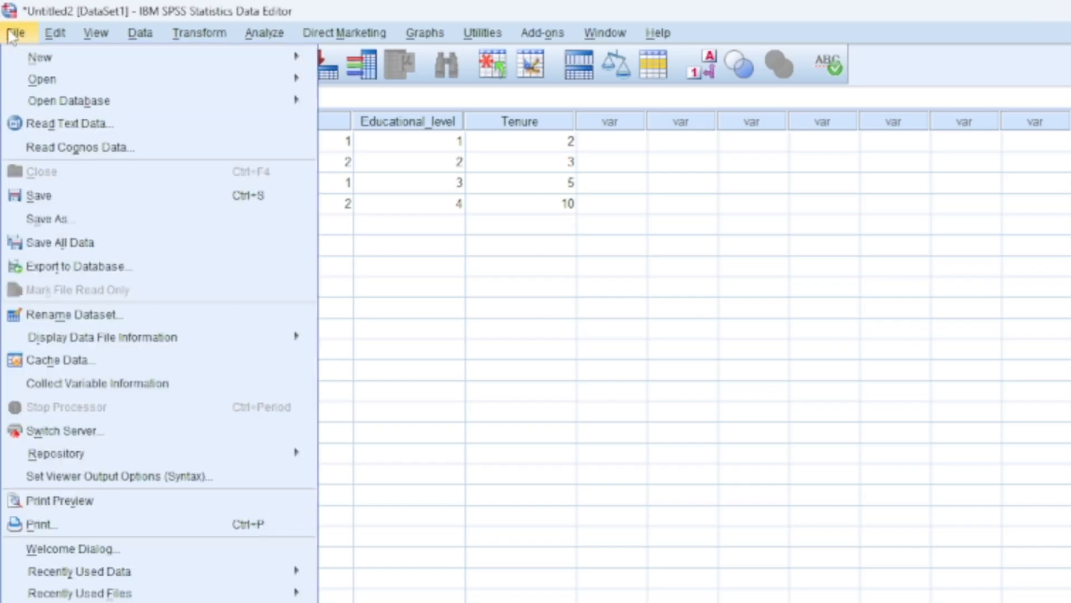
pyautogui.moveTo(65, 57)
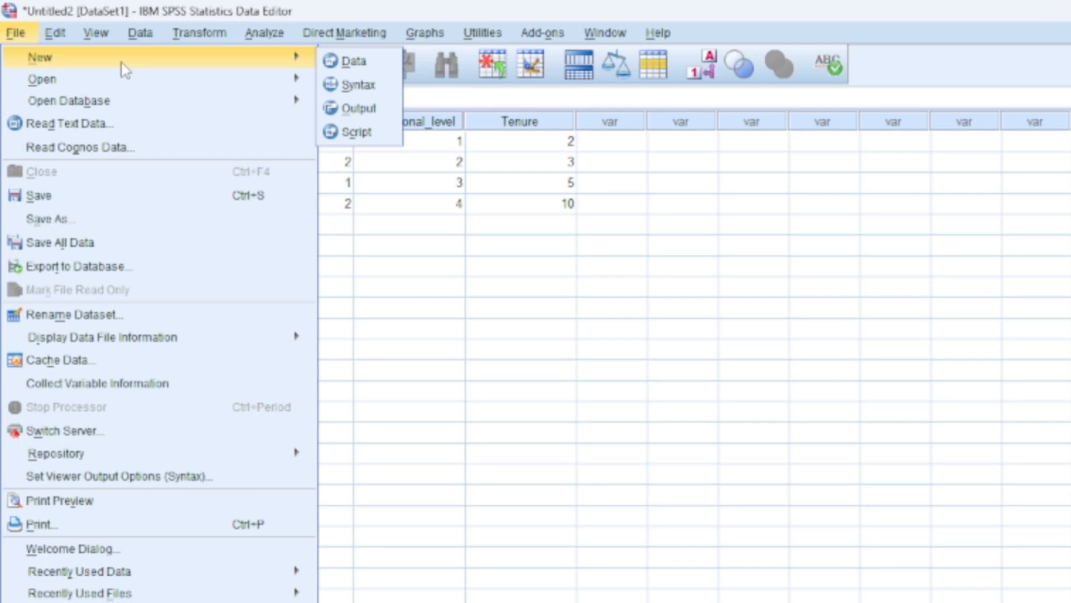
pyautogui.click(344, 62)
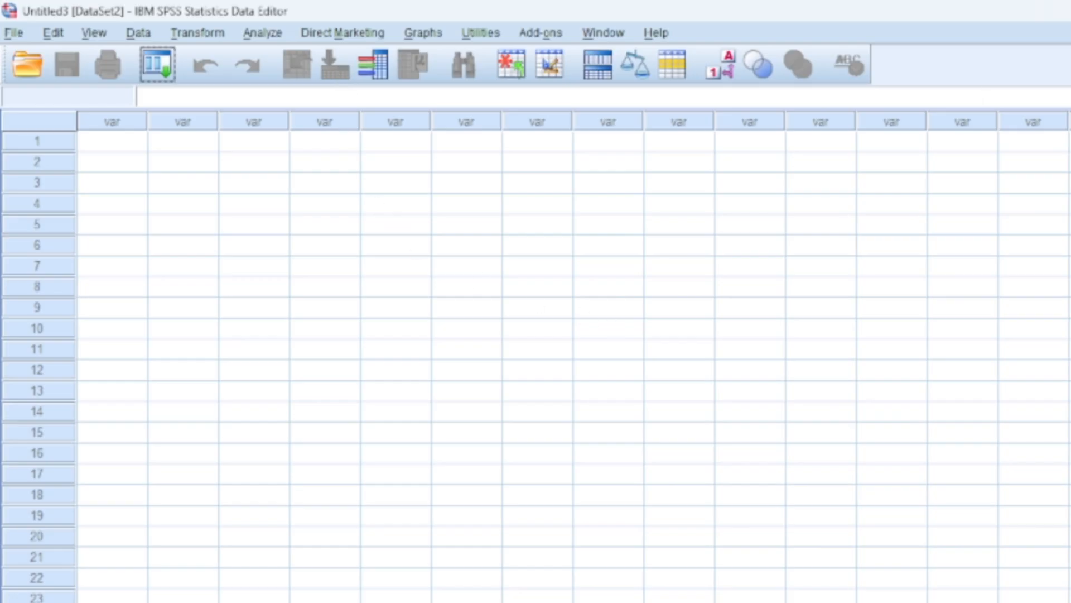
pyautogui.hotkey('alt', 'Tab')
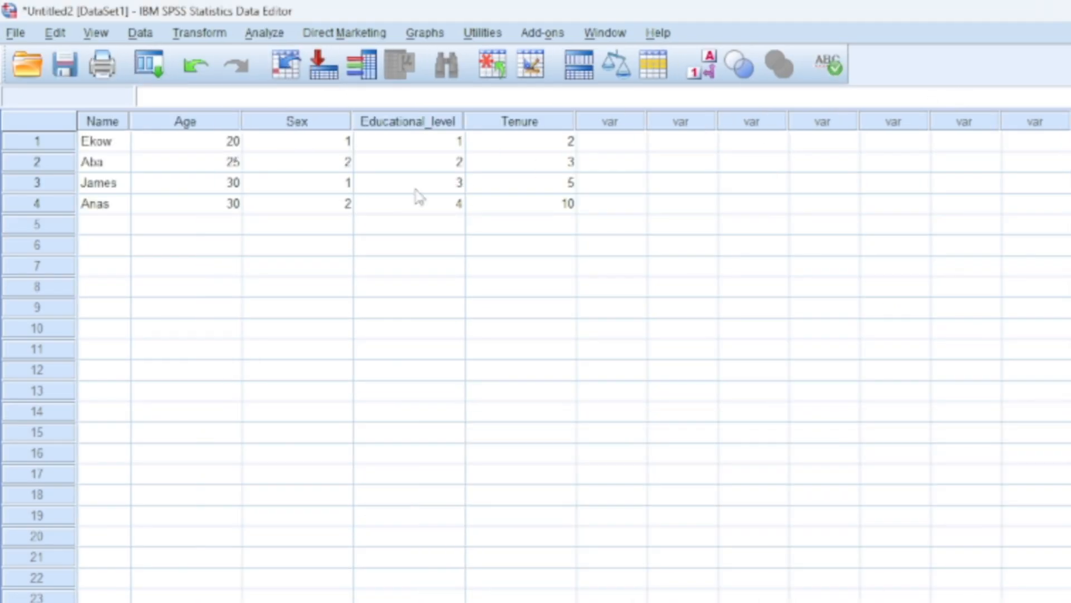
pyautogui.click(15, 34)
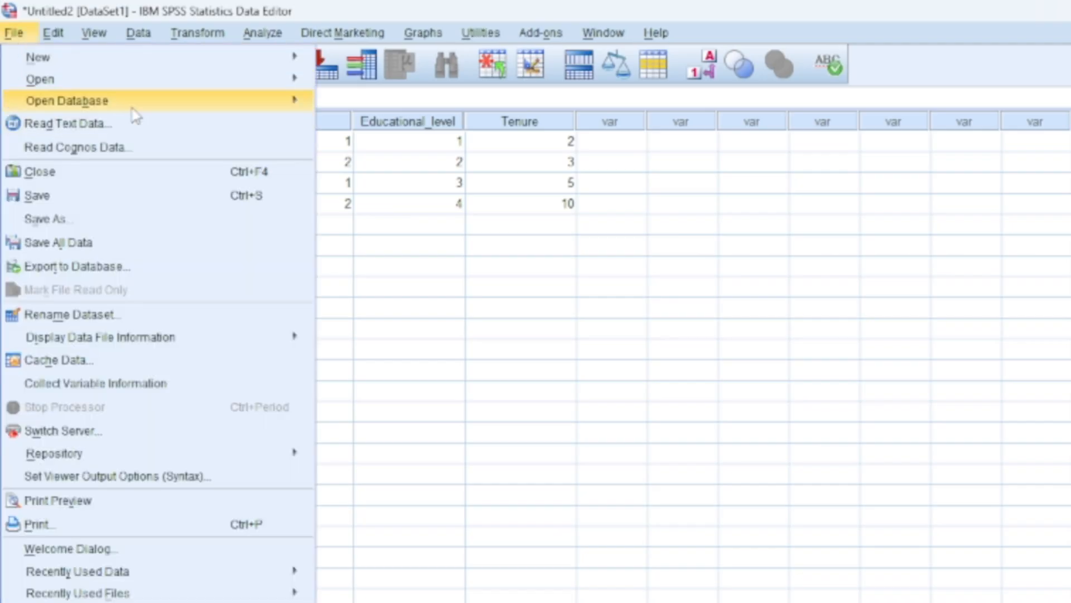
pyautogui.moveTo(132, 105)
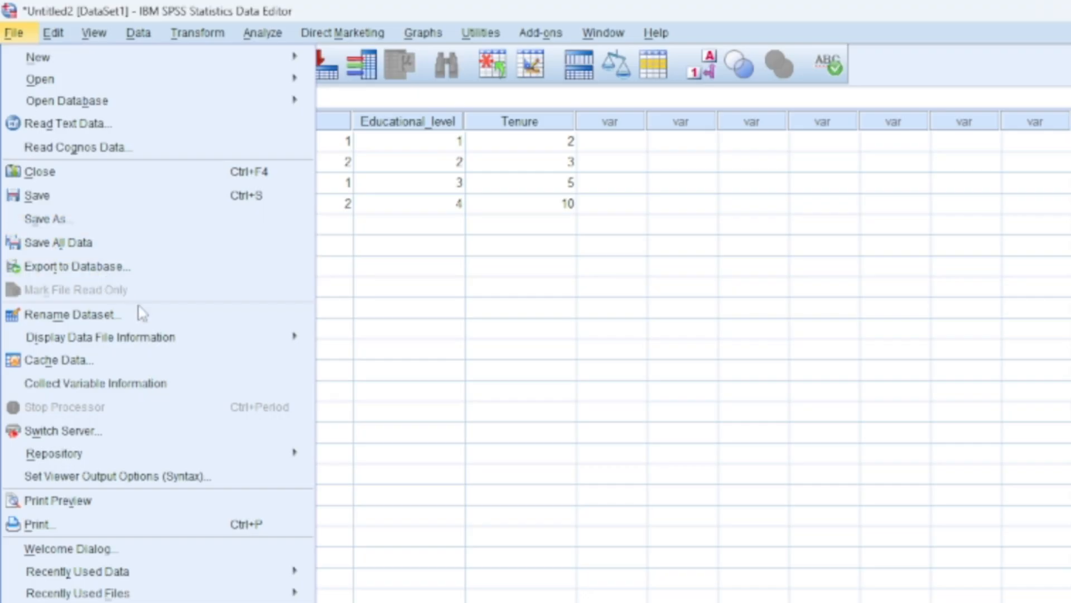
pyautogui.moveTo(178, 337)
pyautogui.click(577, 255)
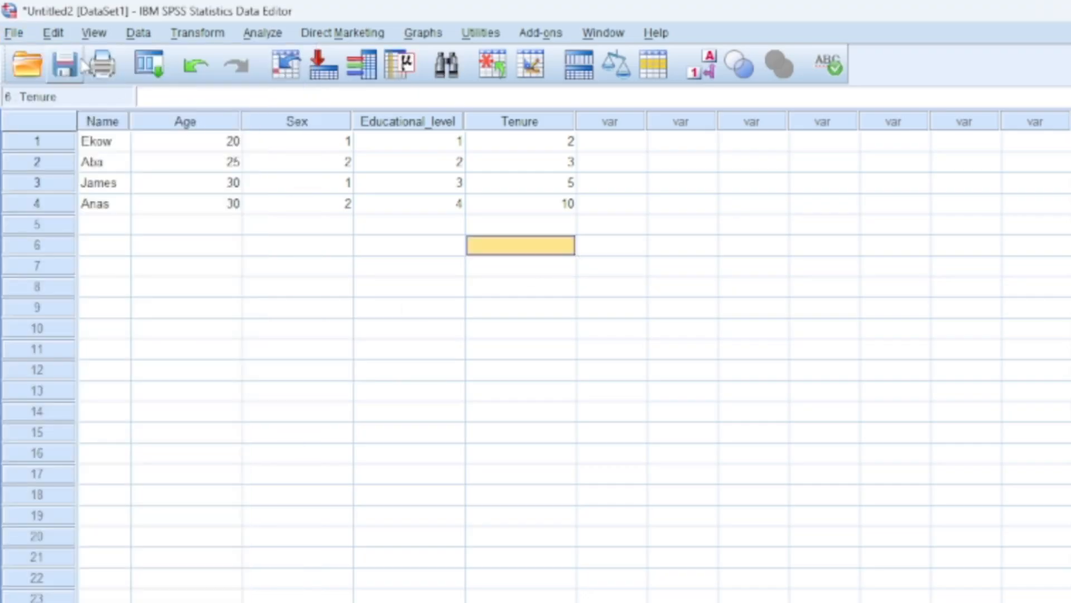
pyautogui.click(53, 34)
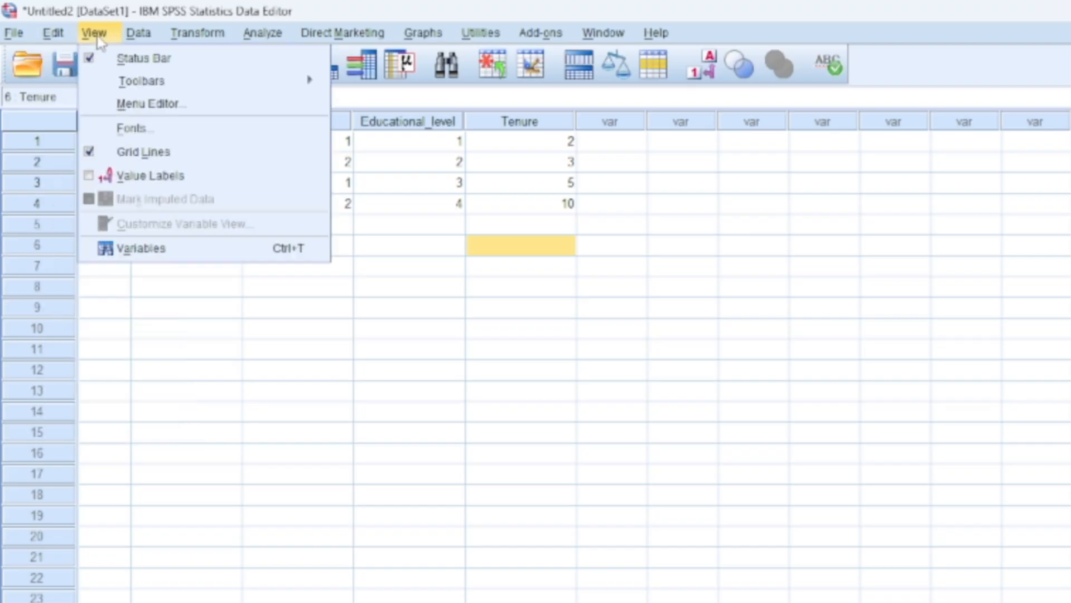
pyautogui.click(96, 38)
pyautogui.click(138, 43)
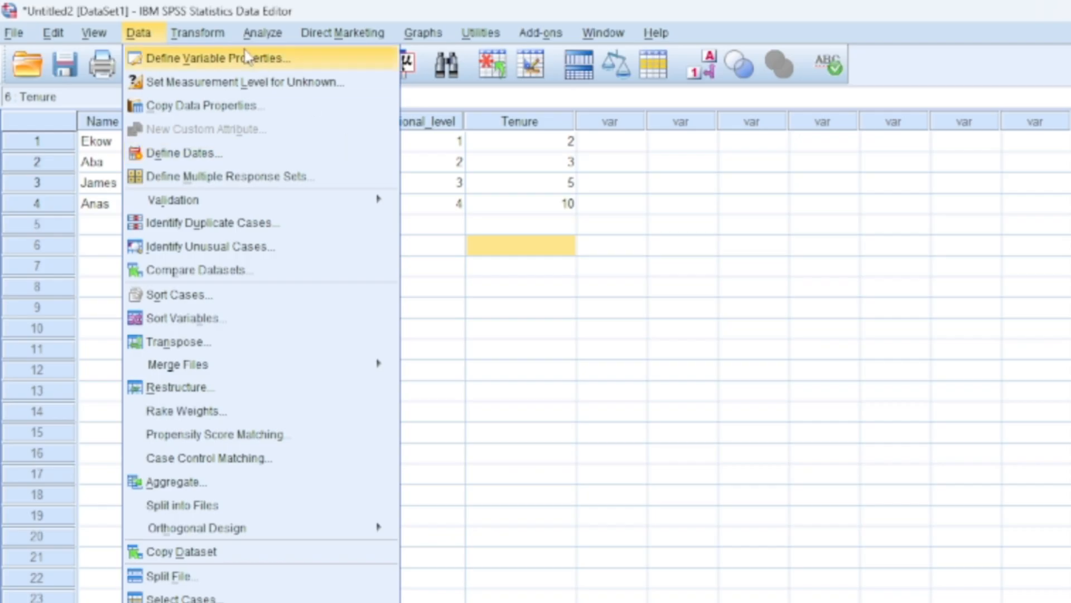
# Examine the available transformation, analysis and graphing commands, including the options for descriptive statistics, tables, comparing means and general linear models
pyautogui.click(213, 42)
pyautogui.click(214, 44)
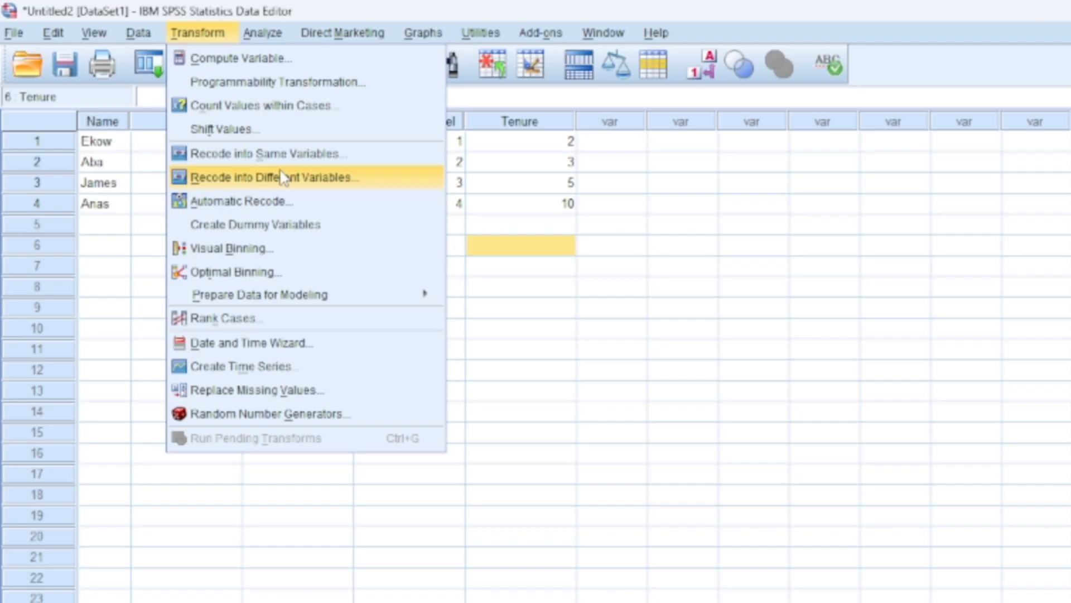
pyautogui.click(264, 34)
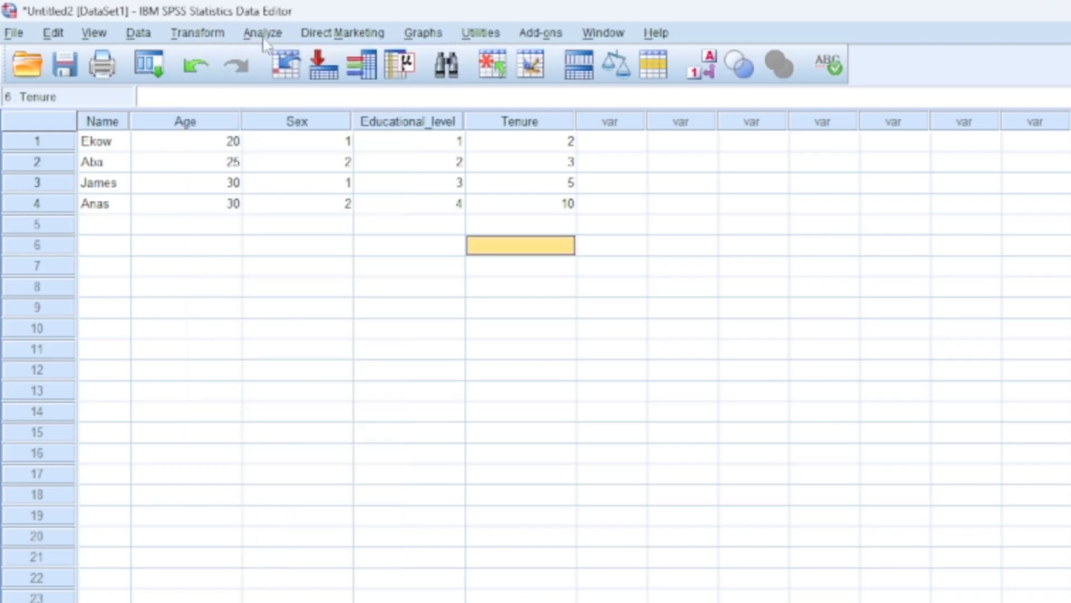
pyautogui.click(264, 33)
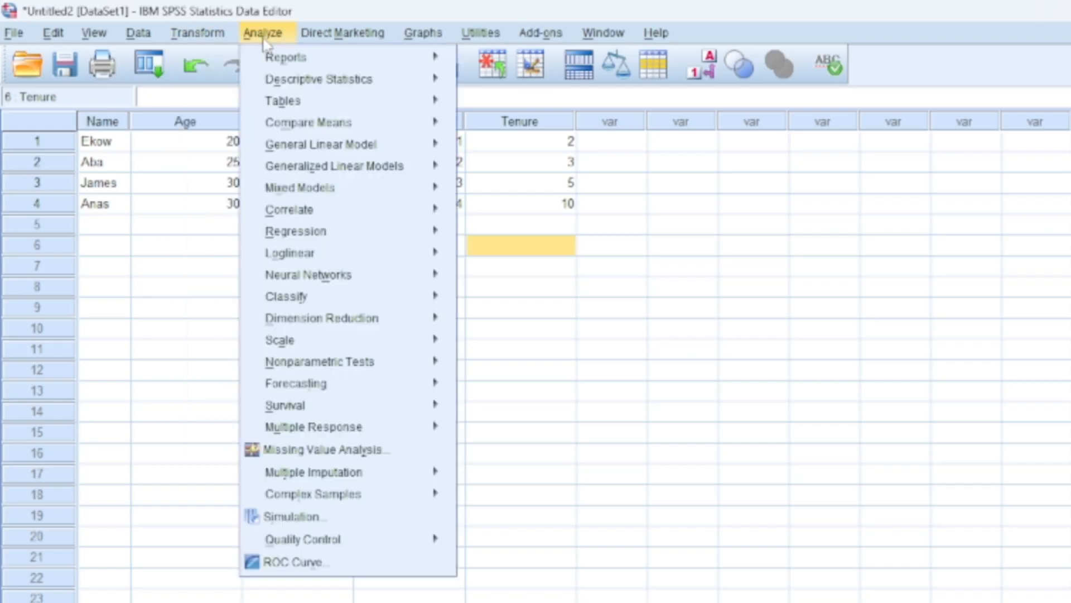
pyautogui.moveTo(308, 81)
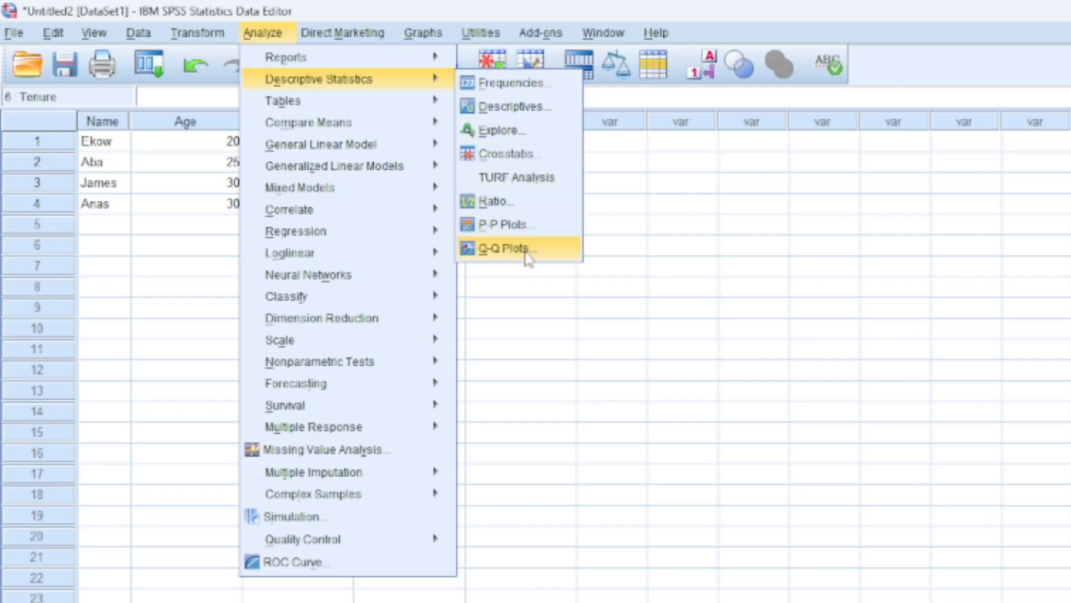
pyautogui.moveTo(372, 111)
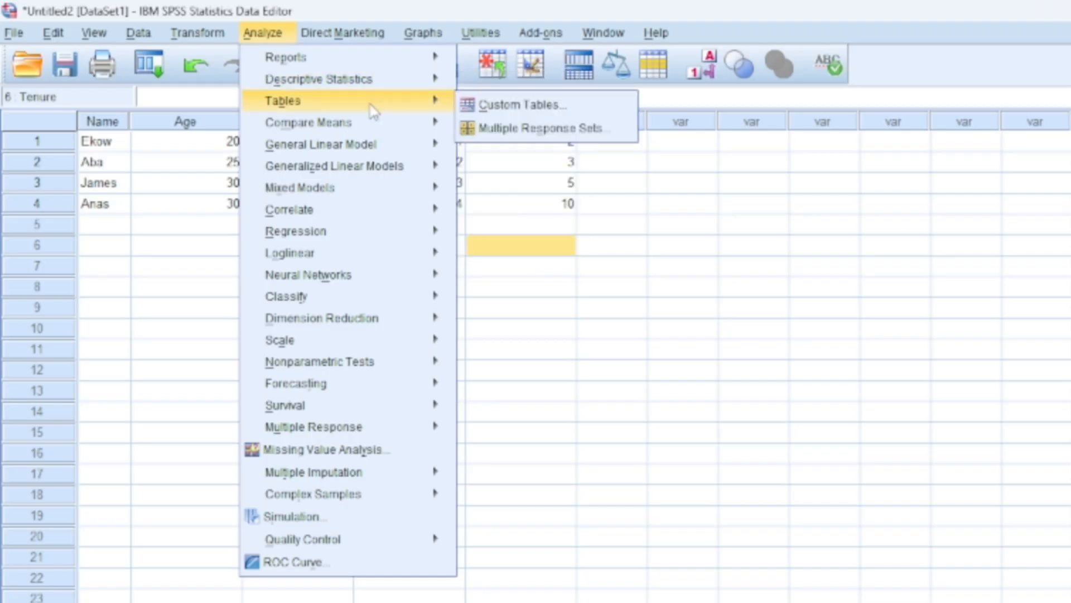
pyautogui.moveTo(413, 129)
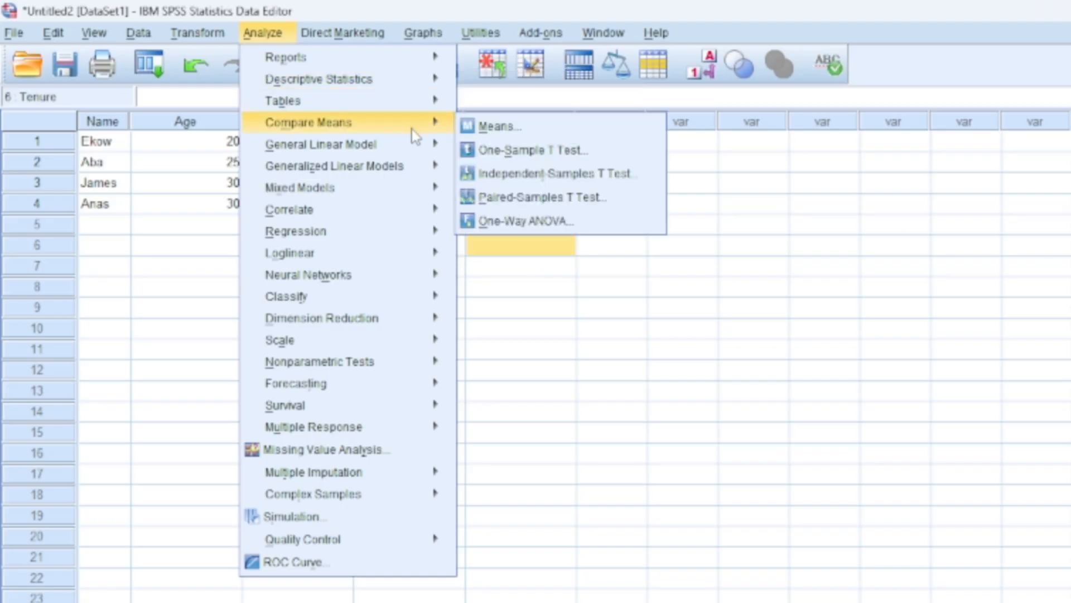
pyautogui.moveTo(416, 162)
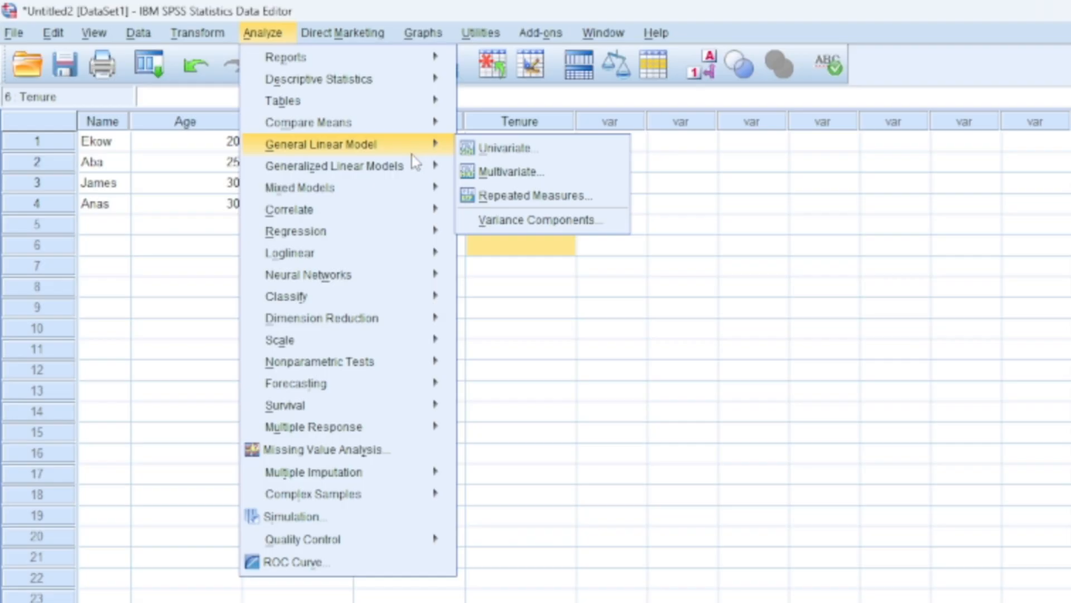
pyautogui.click(440, 35)
pyautogui.click(440, 37)
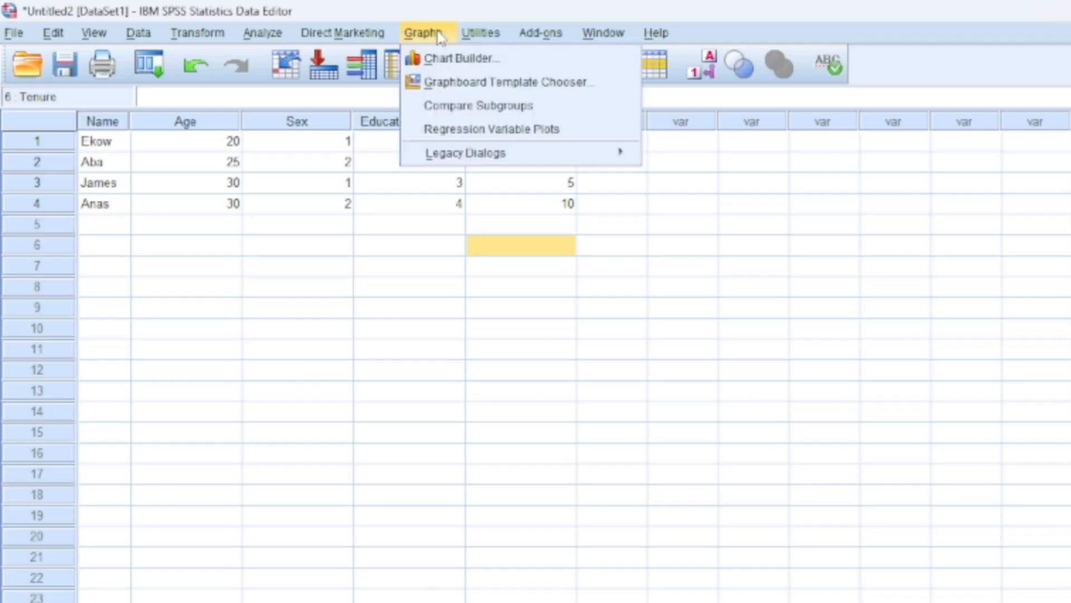
pyautogui.click(440, 37)
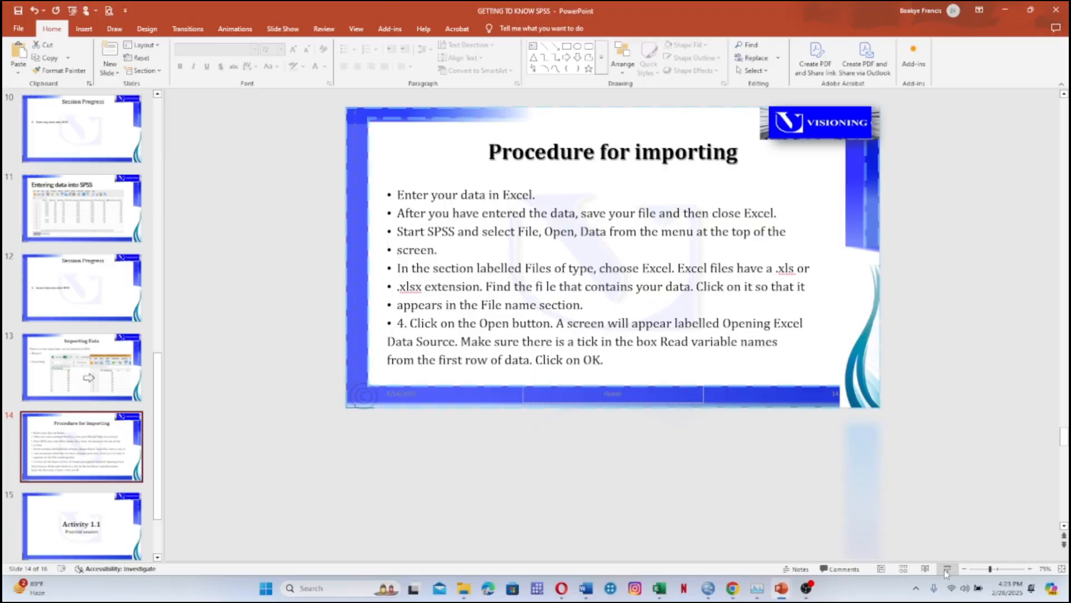
# Switch to the PowerPoint presentation and start the slide show from the "Procedure for importing" slide
pyautogui.click(935, 575)
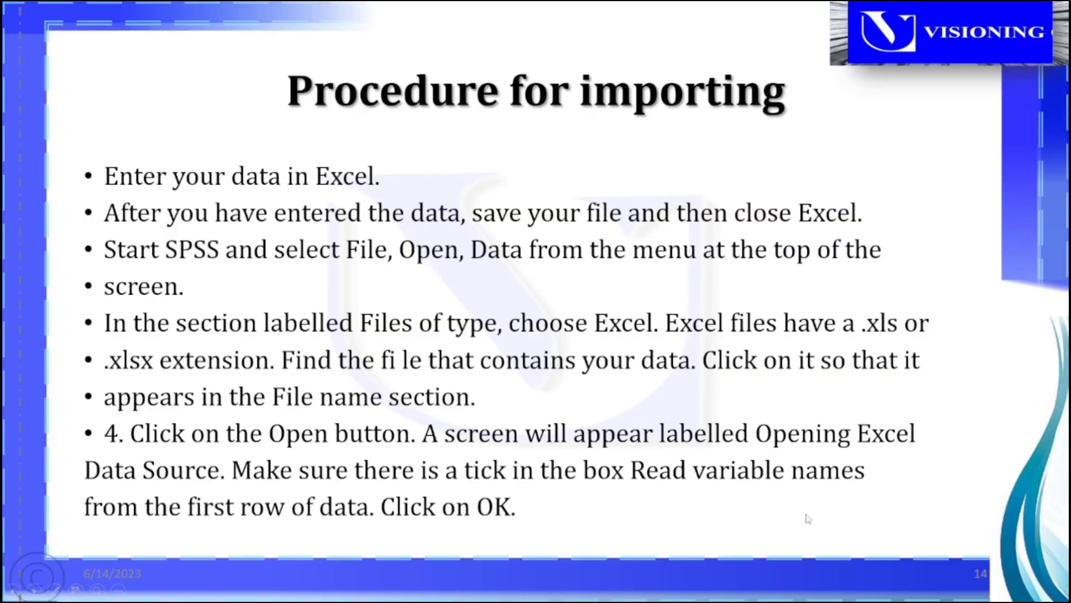